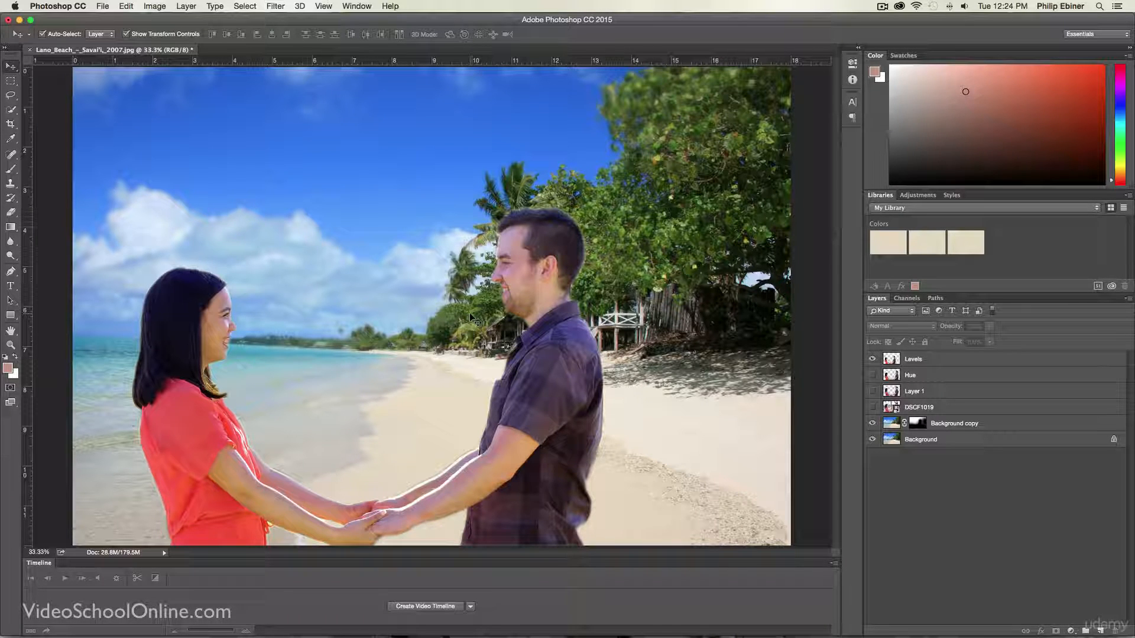
Switch to Finder and preview the beach photo and DSCF1019.JPG in the Compositing Images folder, comparing them at full size.
key(super+Tab)
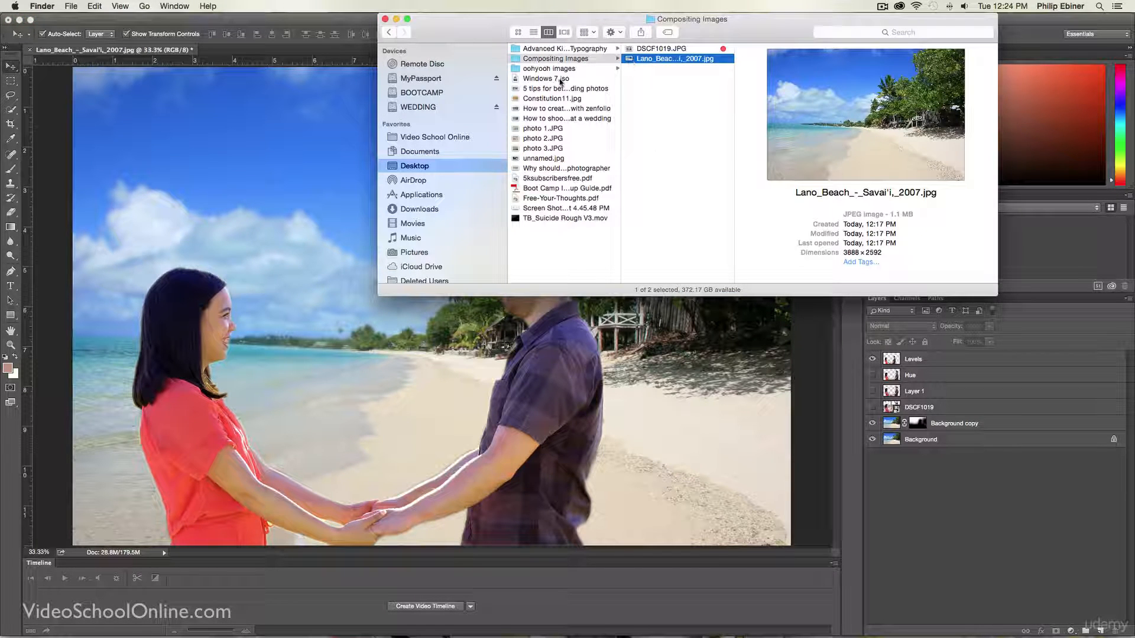
drag(718, 37, 666, 103)
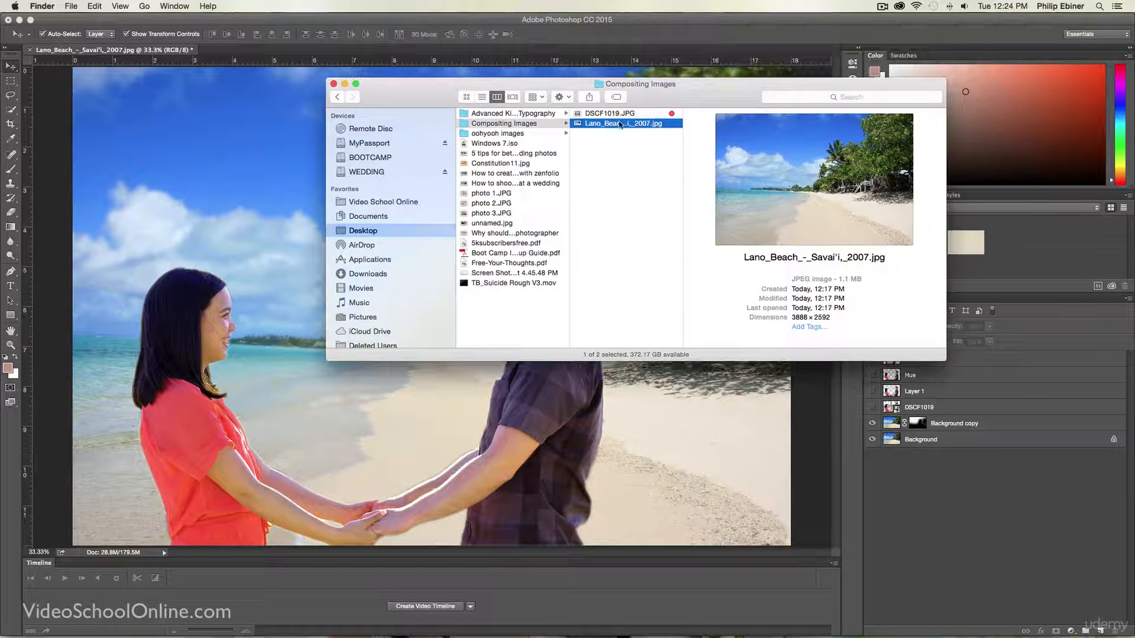
click(615, 113)
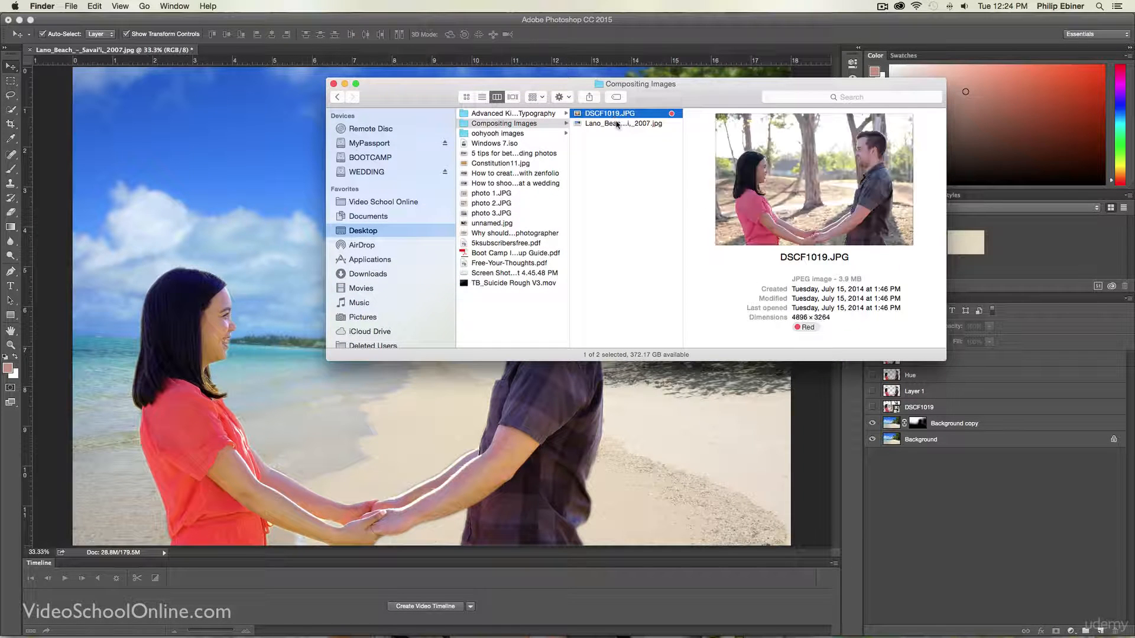
click(616, 124)
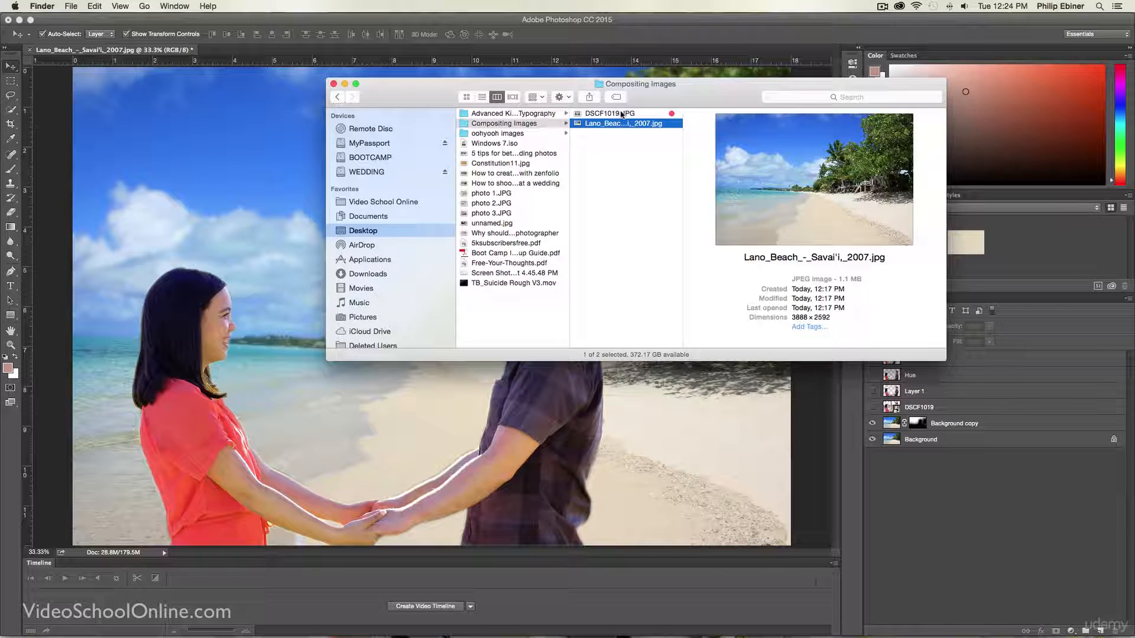
key(space)
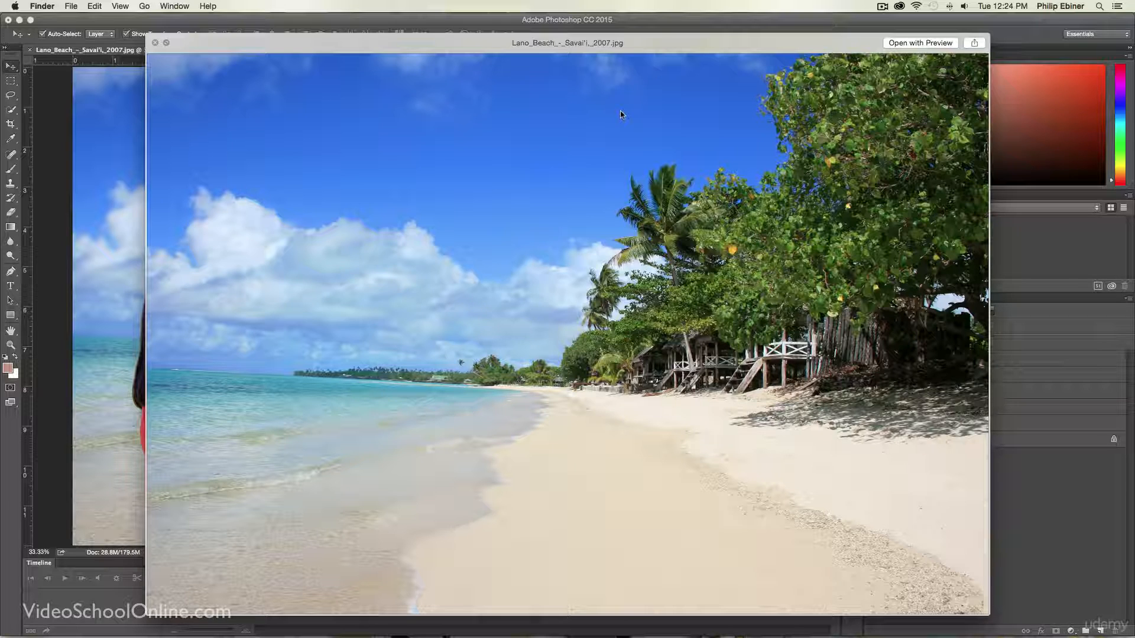
key(Down)
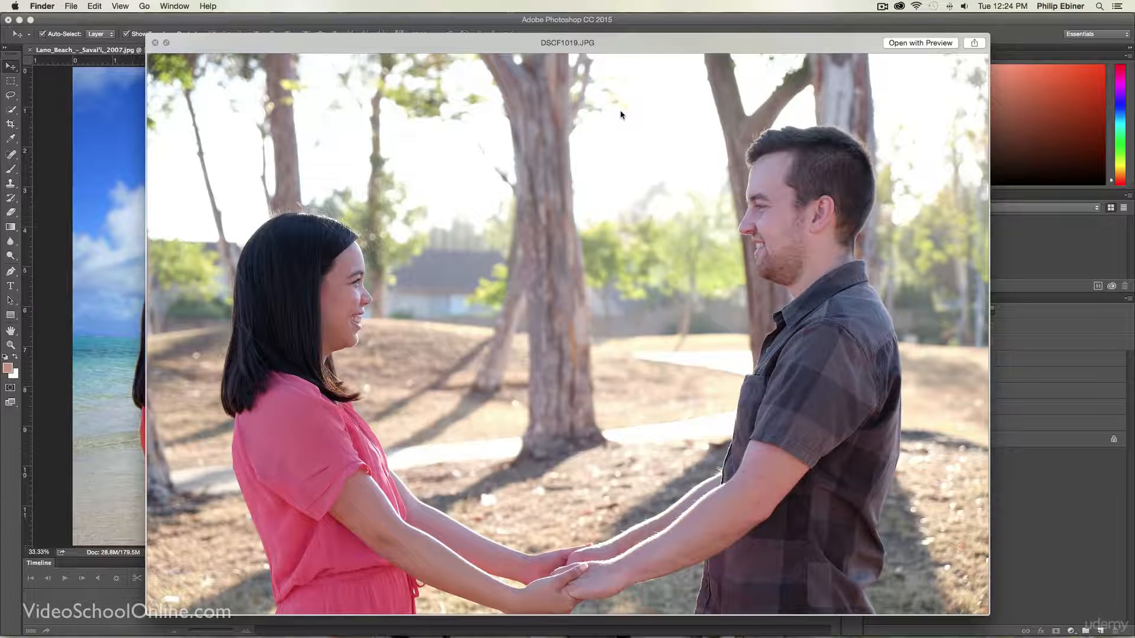
key(Up)
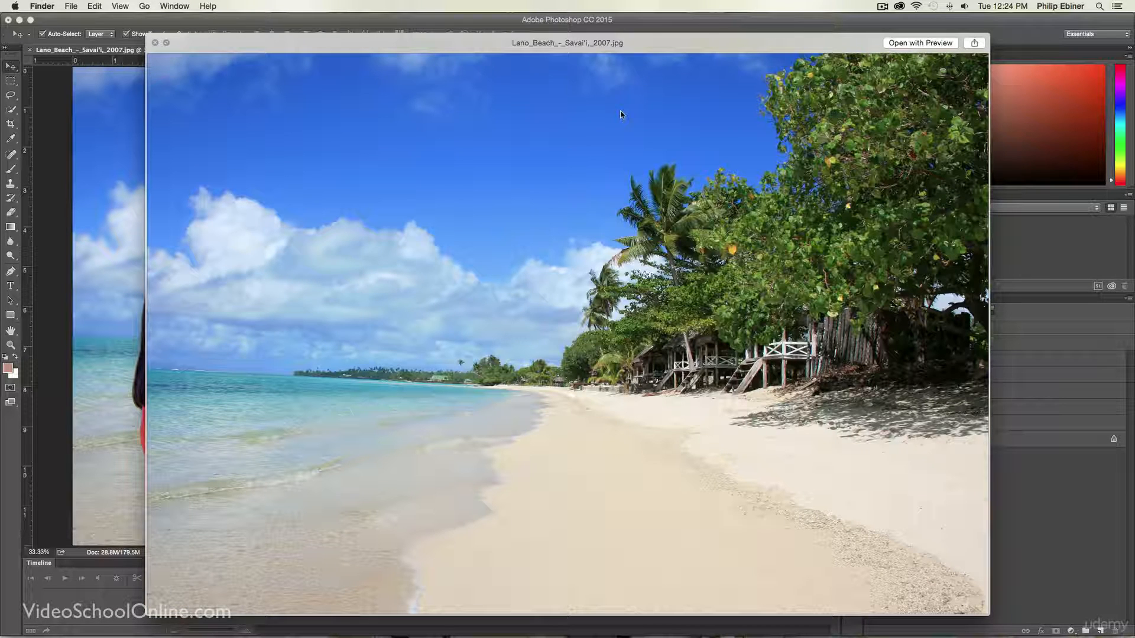
key(Down)
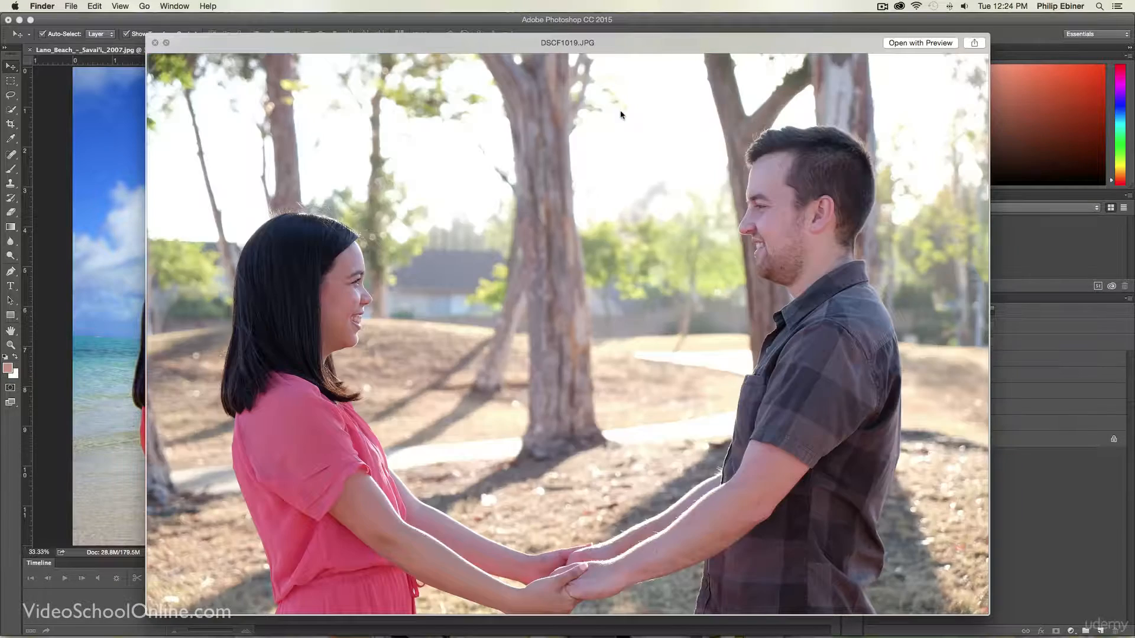
key(Up)
key(space)
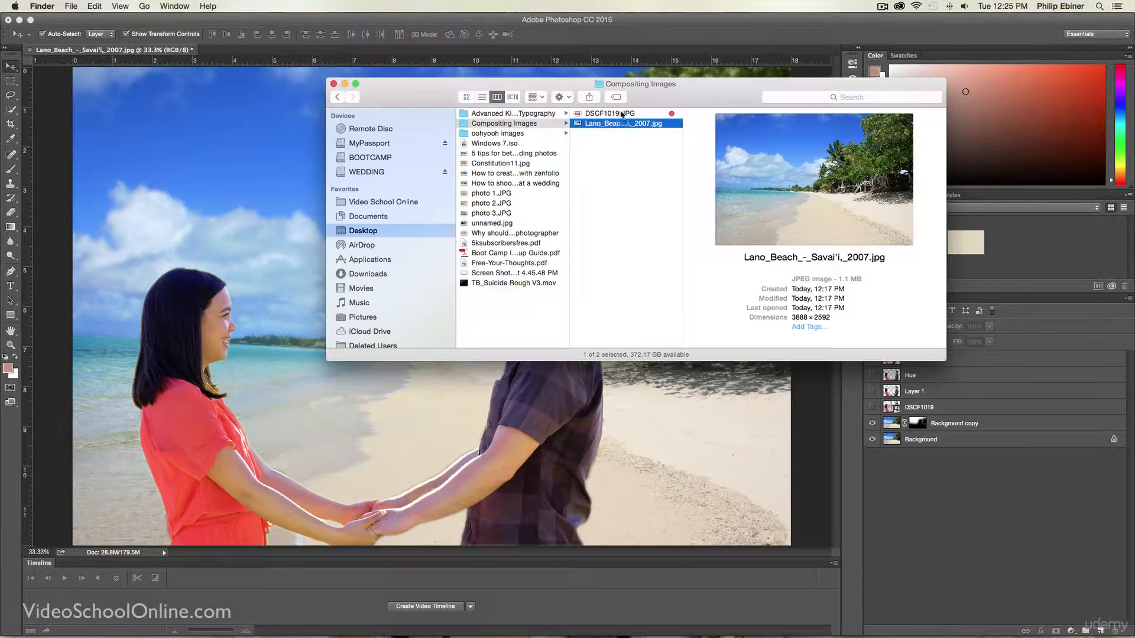
Open the Lano_Beach photo from the Compositing Images folder in Adobe Photoshop CC 2015.
right_click(585, 129)
mouse_move(638, 140)
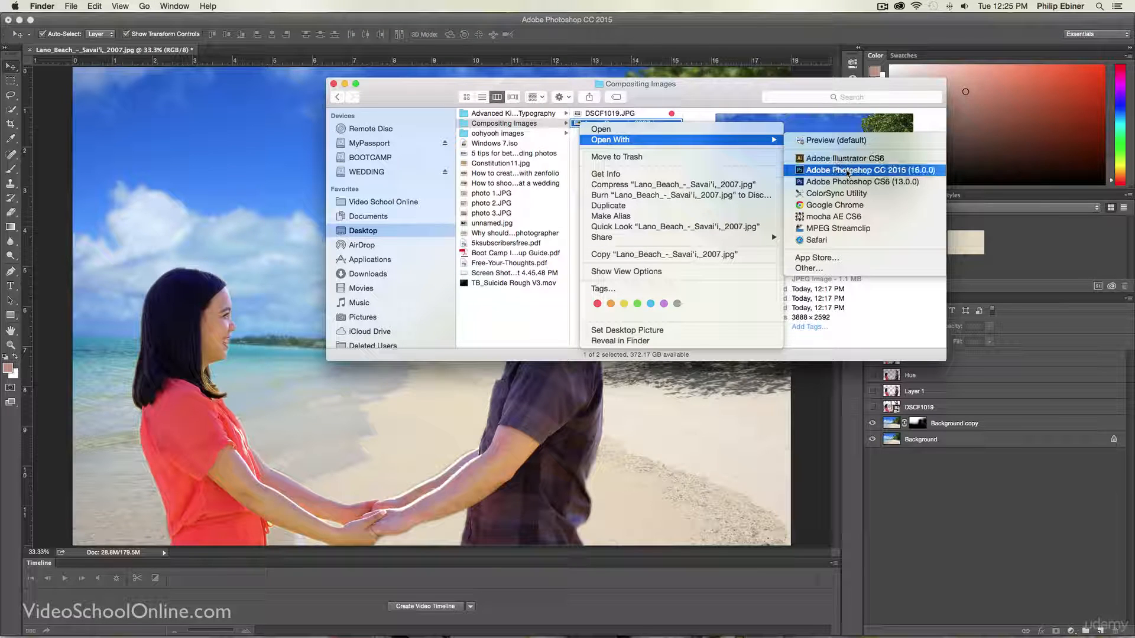
click(849, 172)
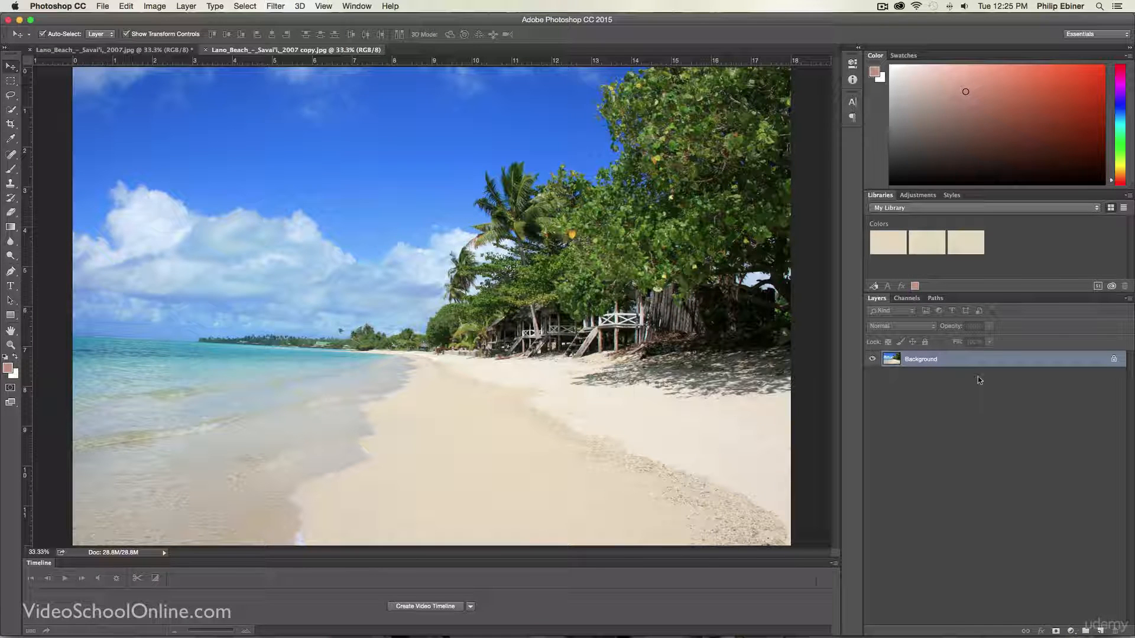
Place DSCF1019.JPG from the Finder folder into the open beach document as a new layer above the Background.
key(super+Tab)
key(super+shift+Tab)
key(super+shift+Tab)
key(super+shift+Tab)
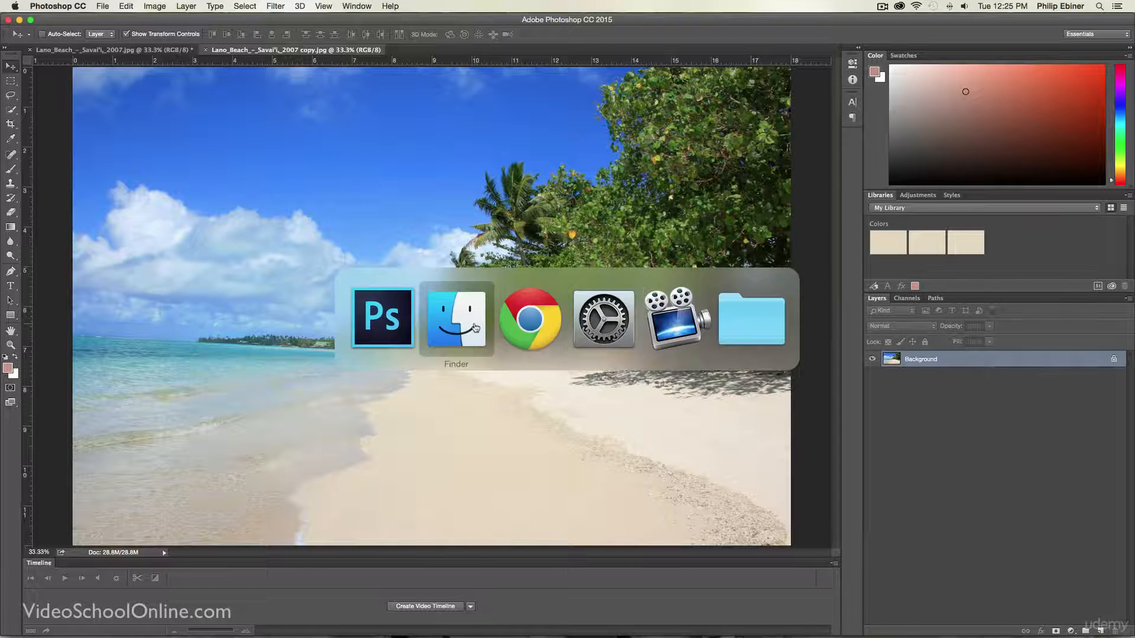
click(633, 116)
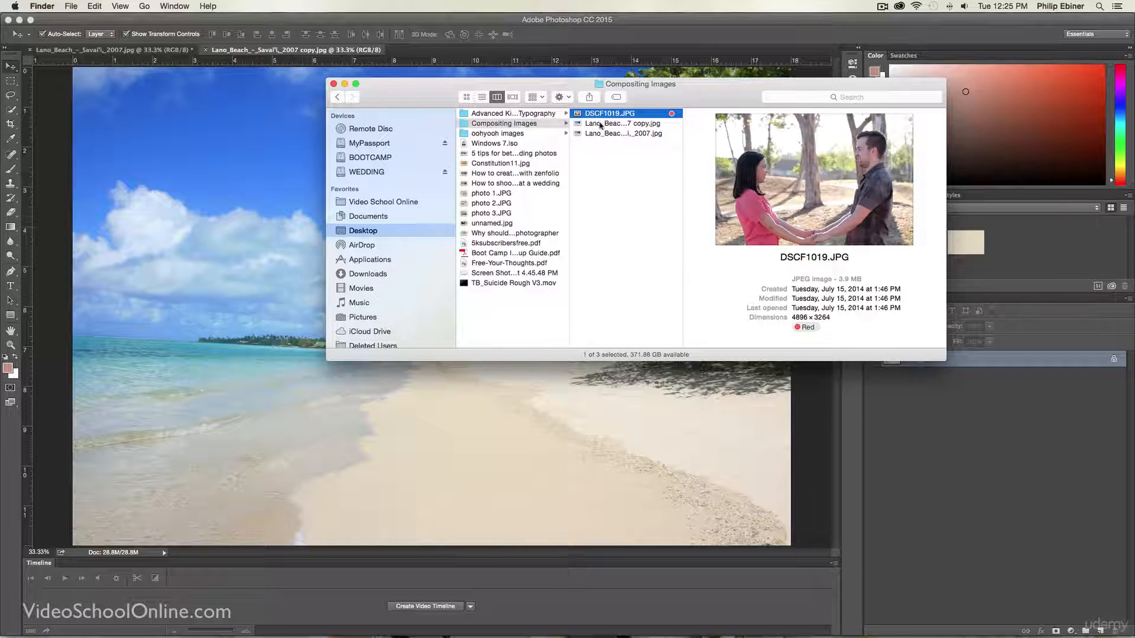
drag(628, 116, 239, 269)
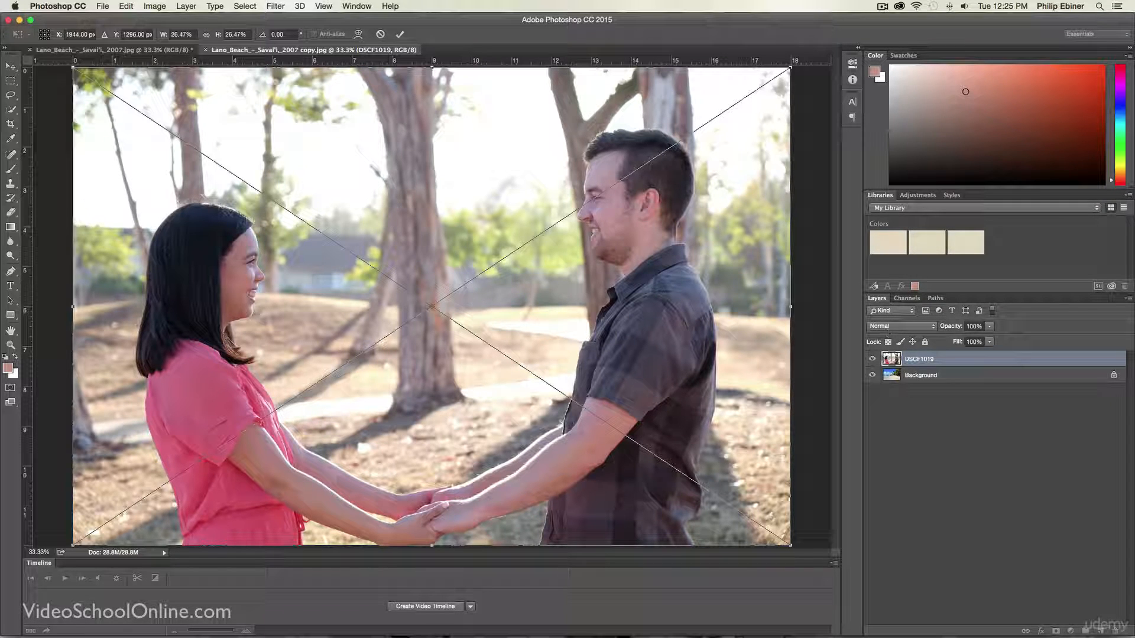
Try successive blend modes on the DSCF1019 layer, from Dissolve through Linear Burn, Screen and Overlay to Linear Light.
click(926, 329)
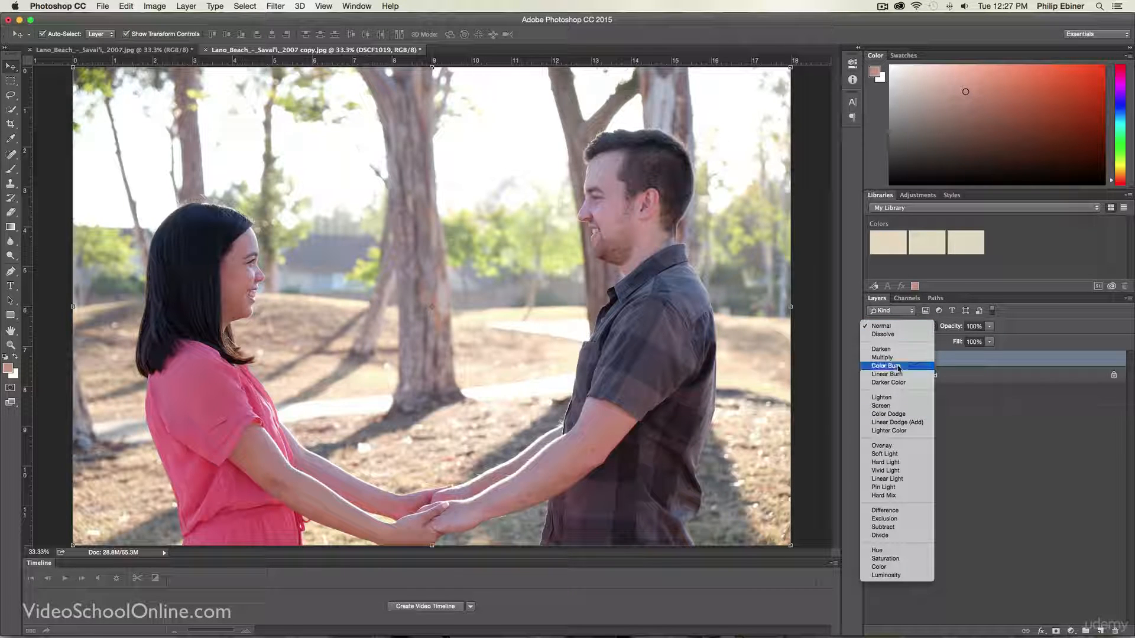
click(964, 362)
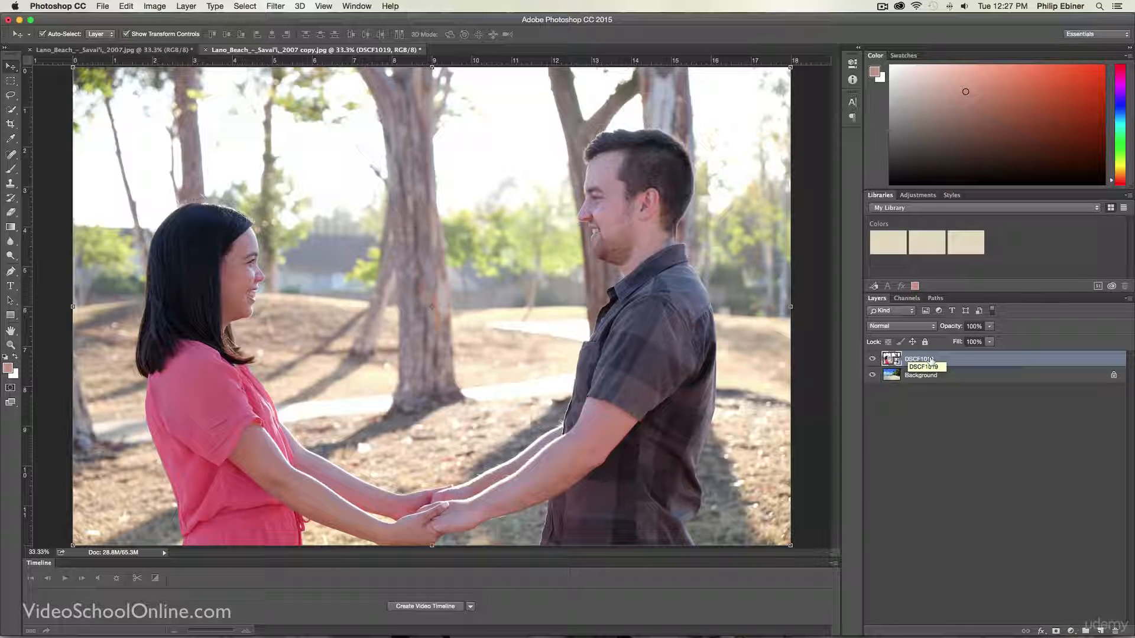
key(shift+plus)
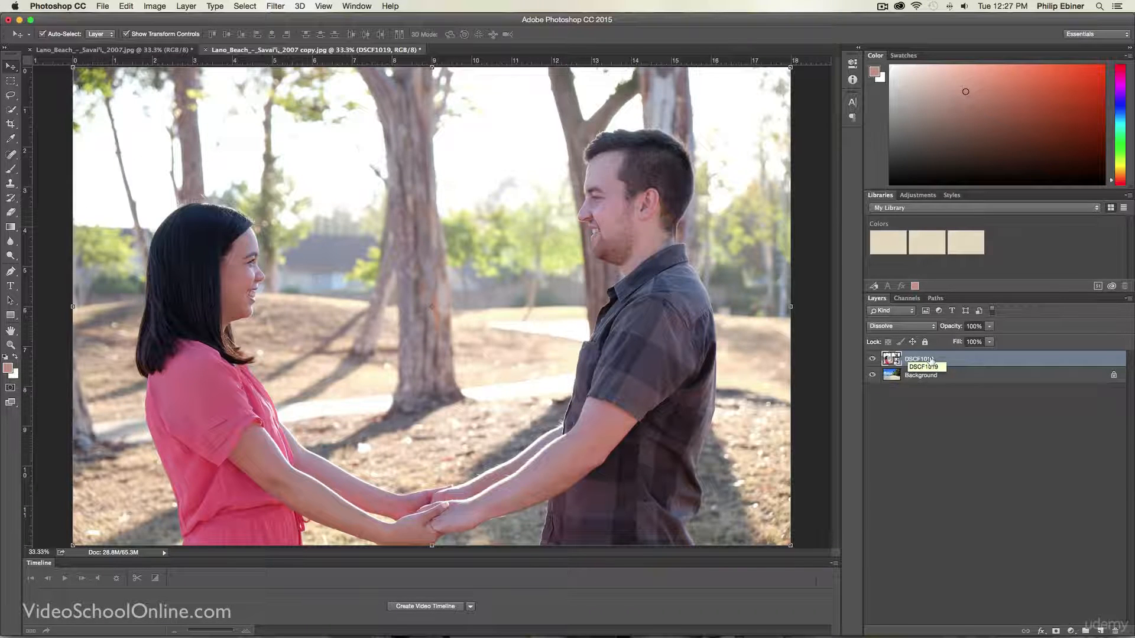
key(shift+plus)
key(shift+plus)
key(shift+plus)
key(shift+plus)
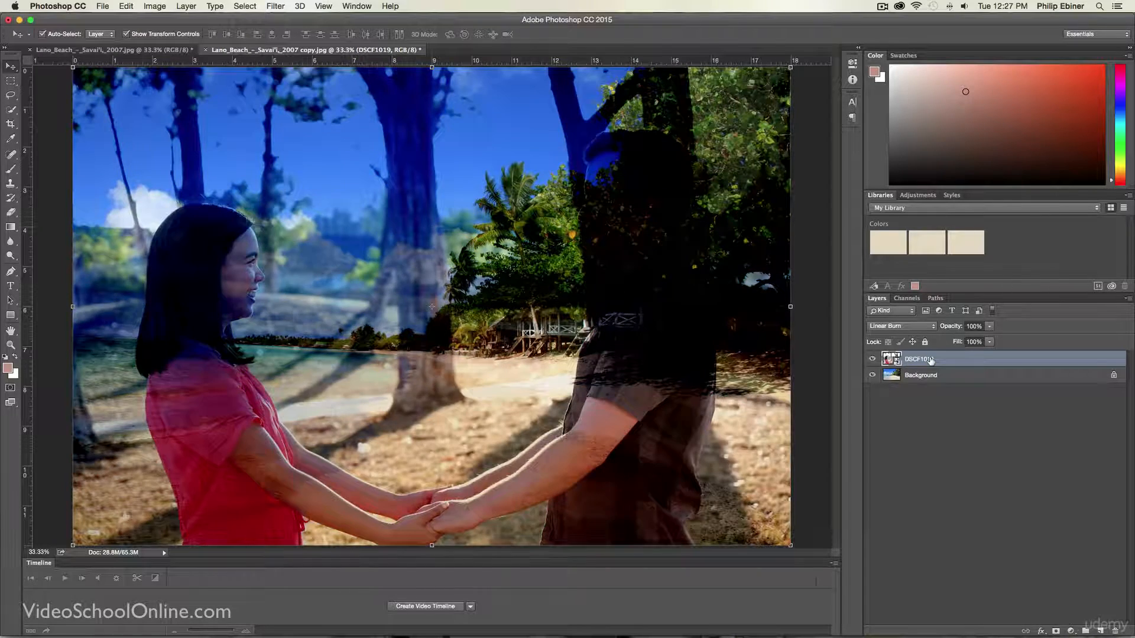
key(shift+plus)
key(shift+plus)
key(shift+plus)
key(shift+plus)
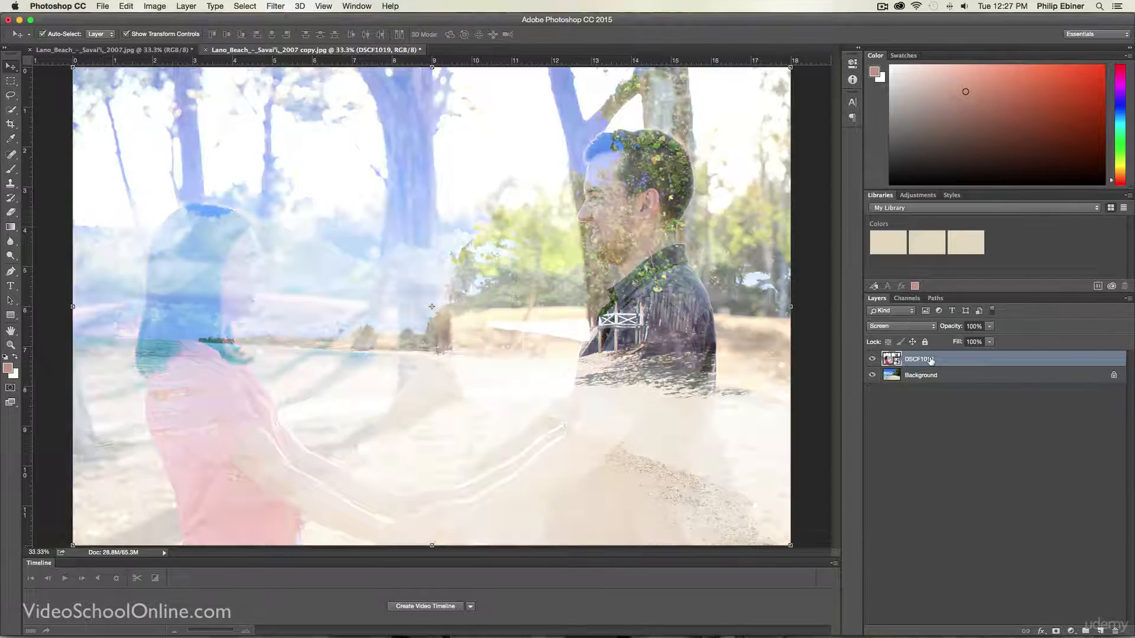
key(shift+minus)
key(shift+plus)
key(shift+plus)
key(shift+plus)
key(shift+plus)
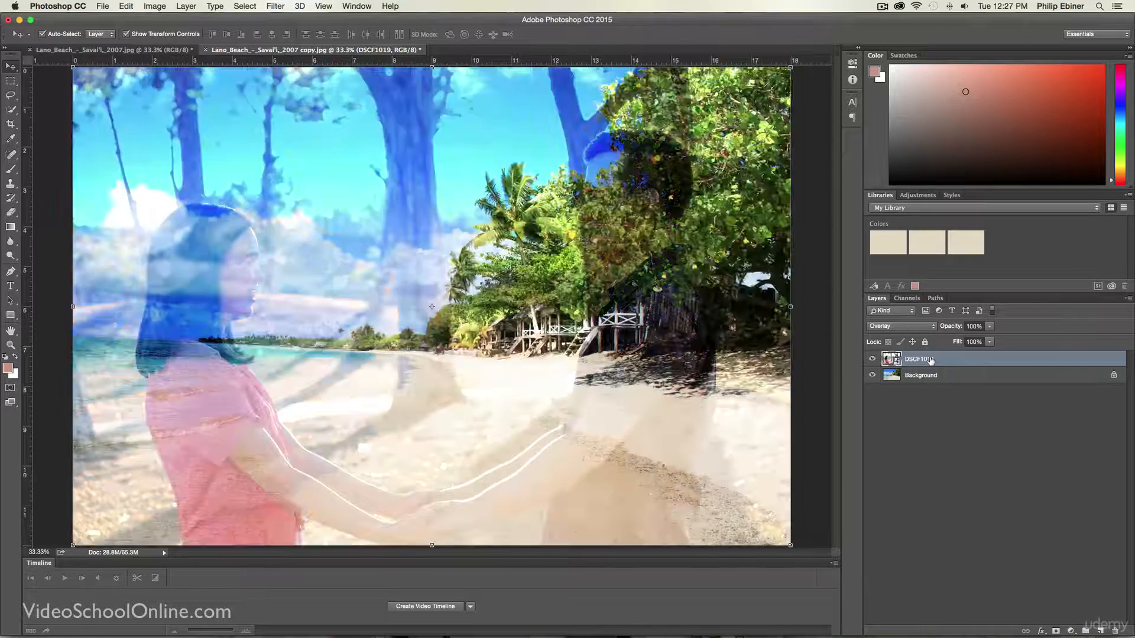
key(shift+plus)
key(shift+plus)
key(shift+plus)
key(shift+plus)
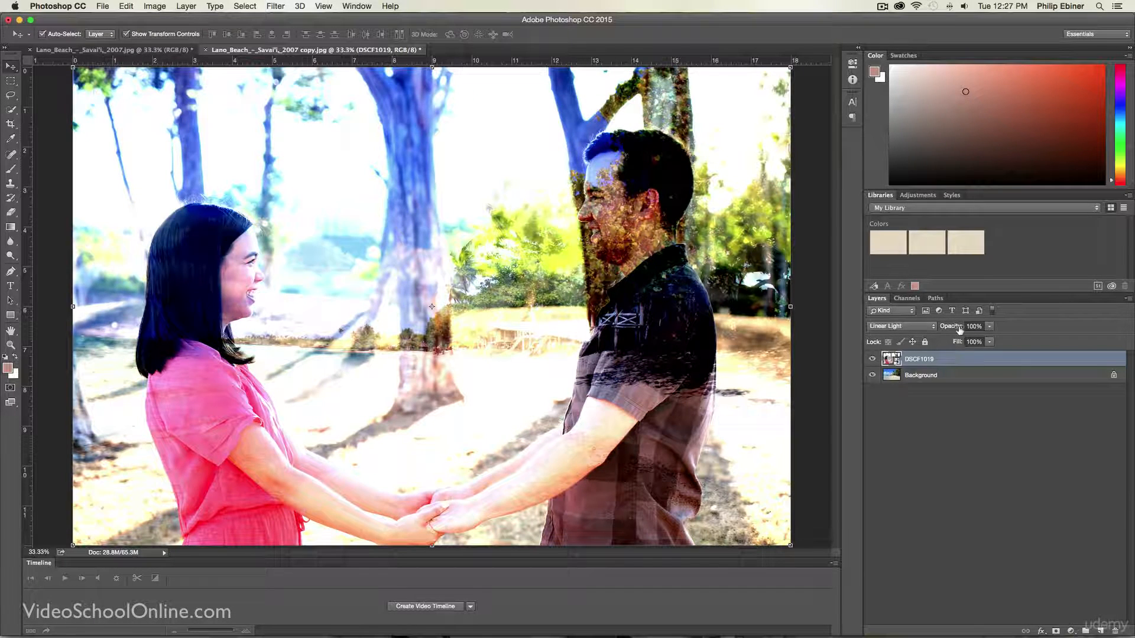
Try the DSCF1019 layer at 24% opacity and restore it to 100%.
drag(959, 330, 940, 329)
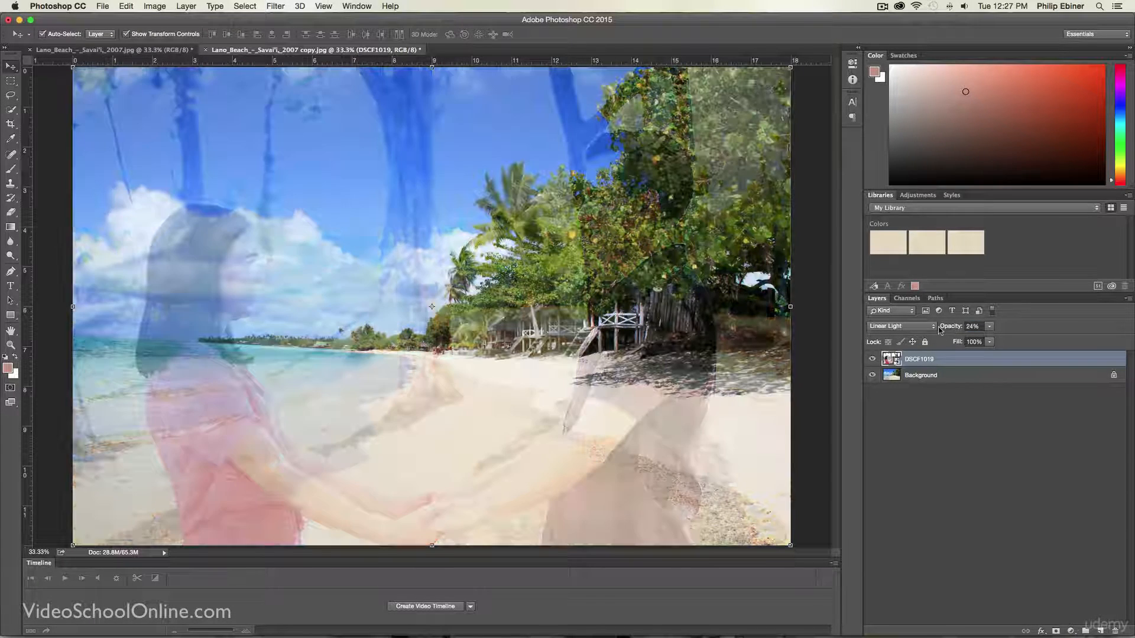
click(953, 330)
text(100)
key(Return)
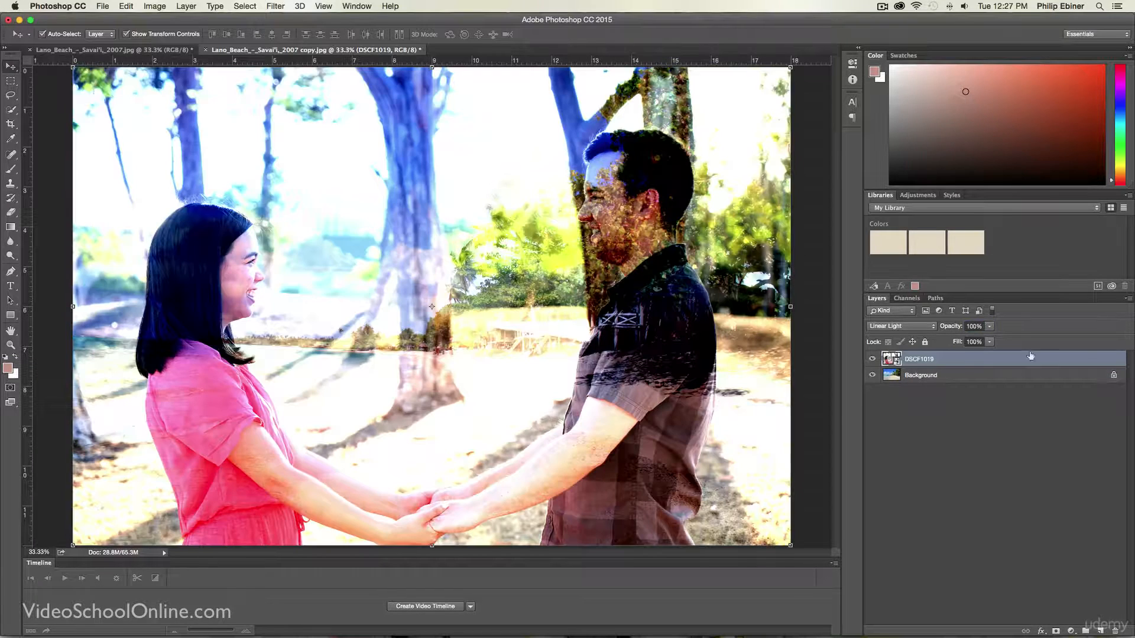
Try a steep S-shaped Curves adjustment on the DSCF1019 layer and cancel it.
click(155, 6)
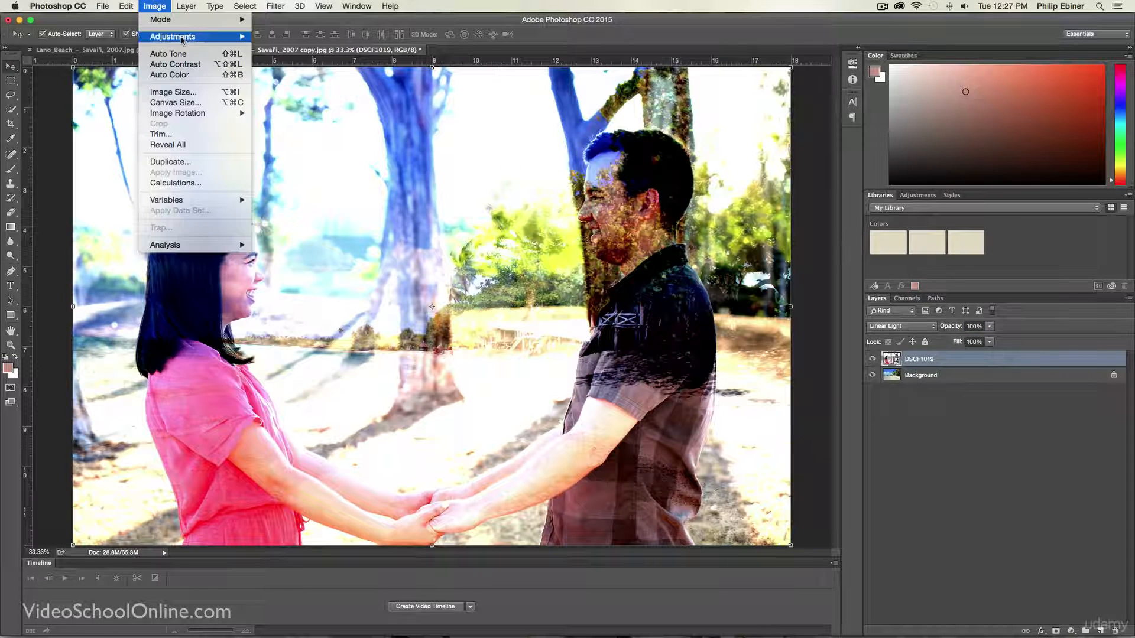
mouse_move(183, 38)
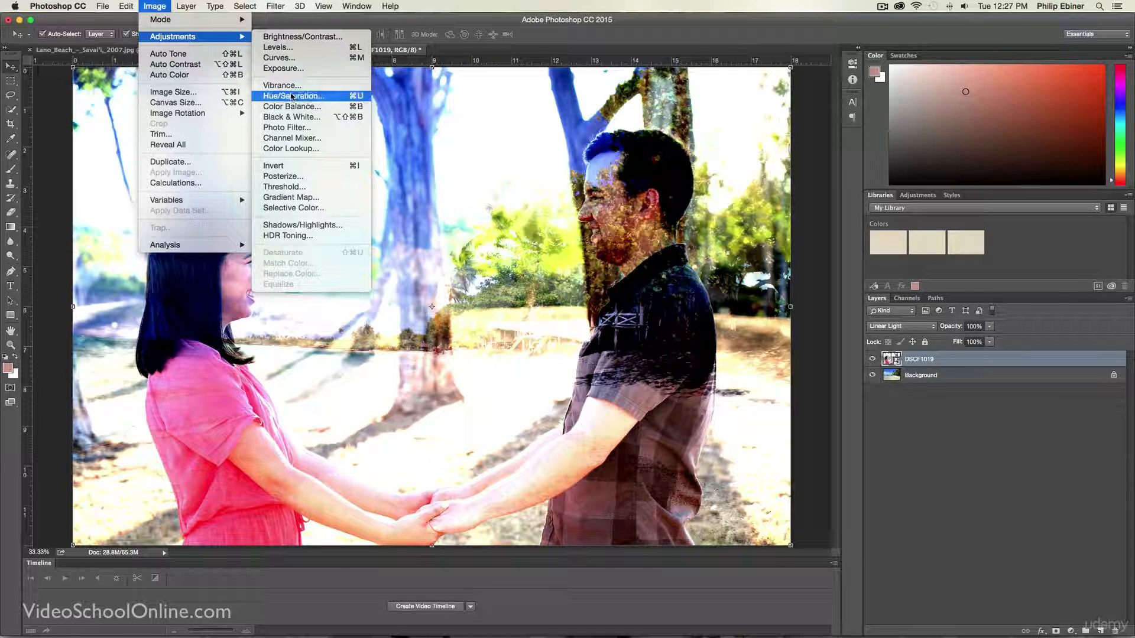
click(279, 57)
drag(549, 188, 845, 301)
drag(811, 406, 810, 375)
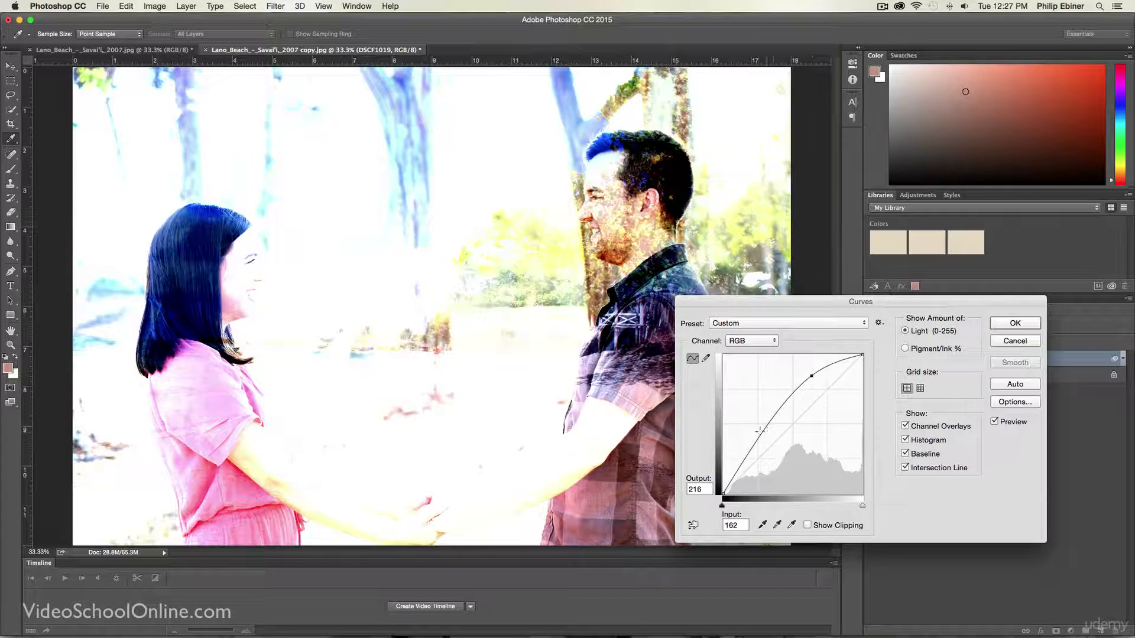
drag(779, 415, 781, 454)
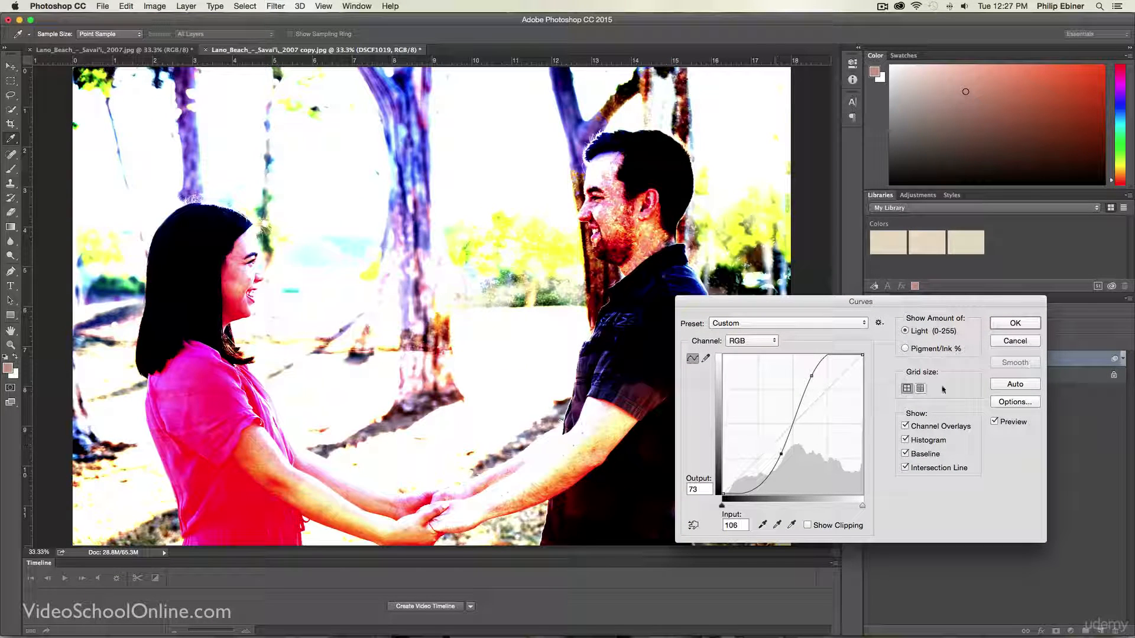
click(1018, 342)
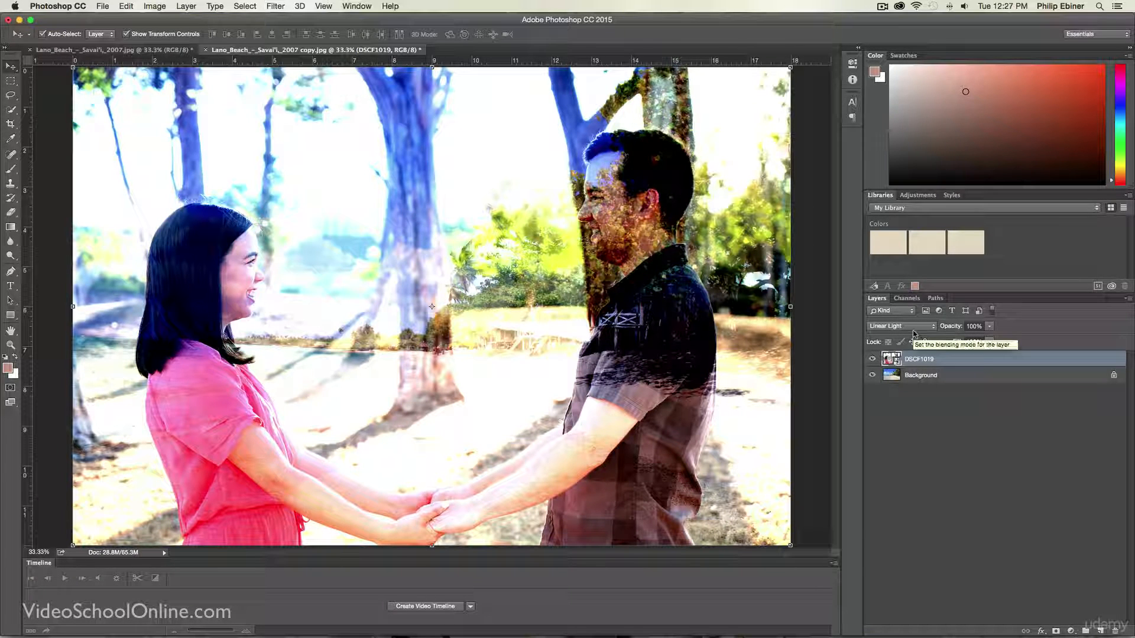
Set the DSCF1019 layer's blend mode to Normal and compare the document with the finished beach composite.
click(913, 328)
click(881, 173)
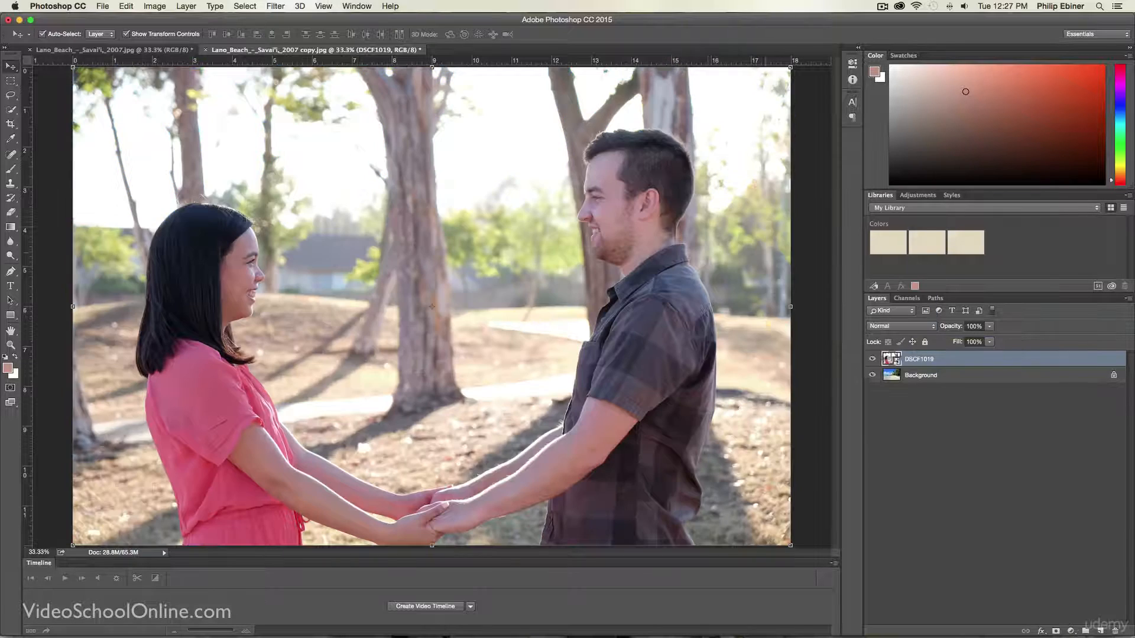
click(133, 51)
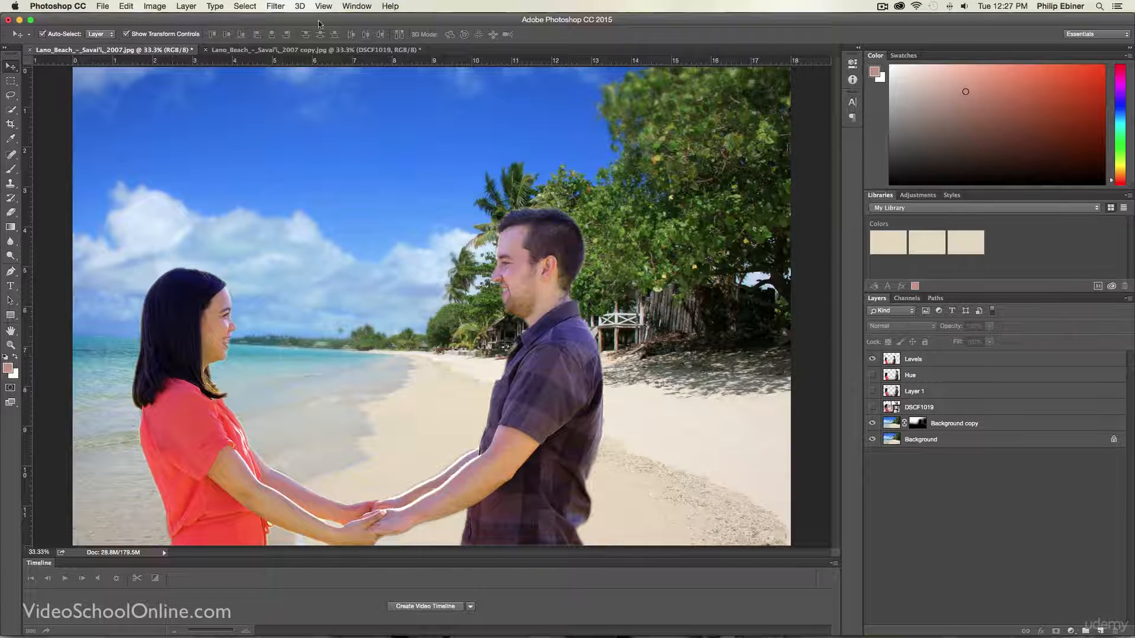
click(313, 50)
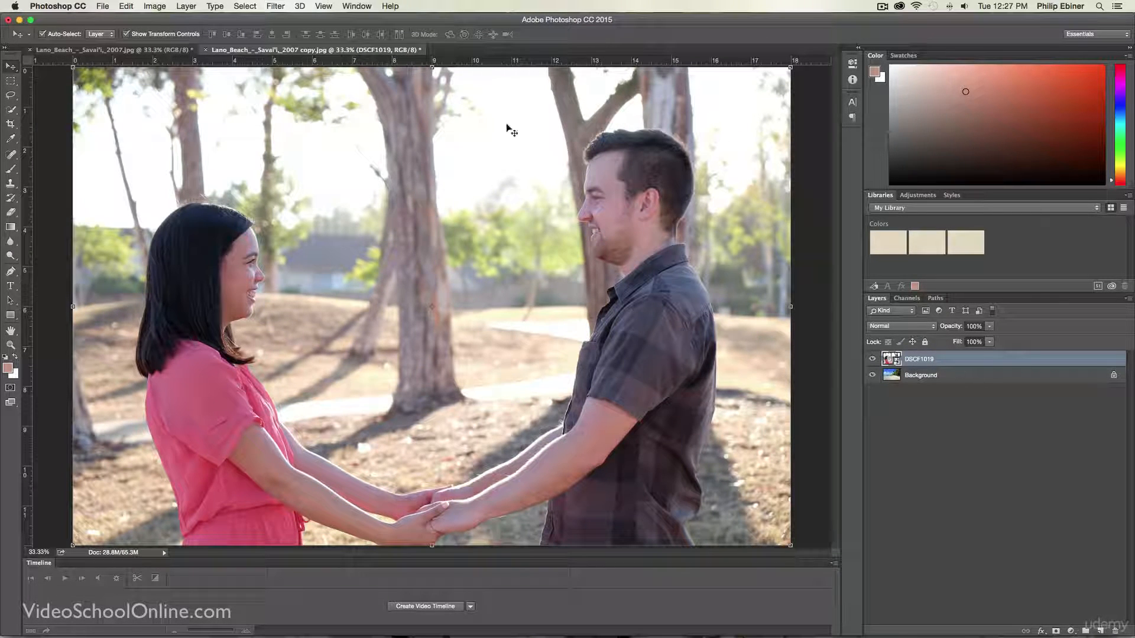
Select the couple with the Quick Selection tool and subtract the tree trunk strip between the man's chin and shirt.
click(11, 111)
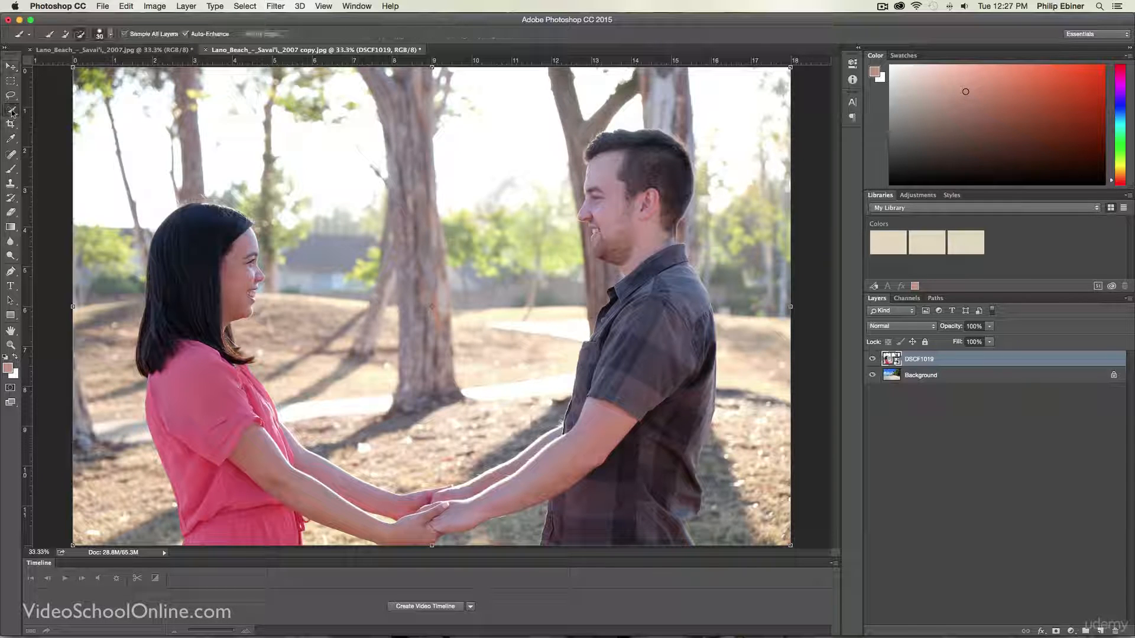
click(68, 111)
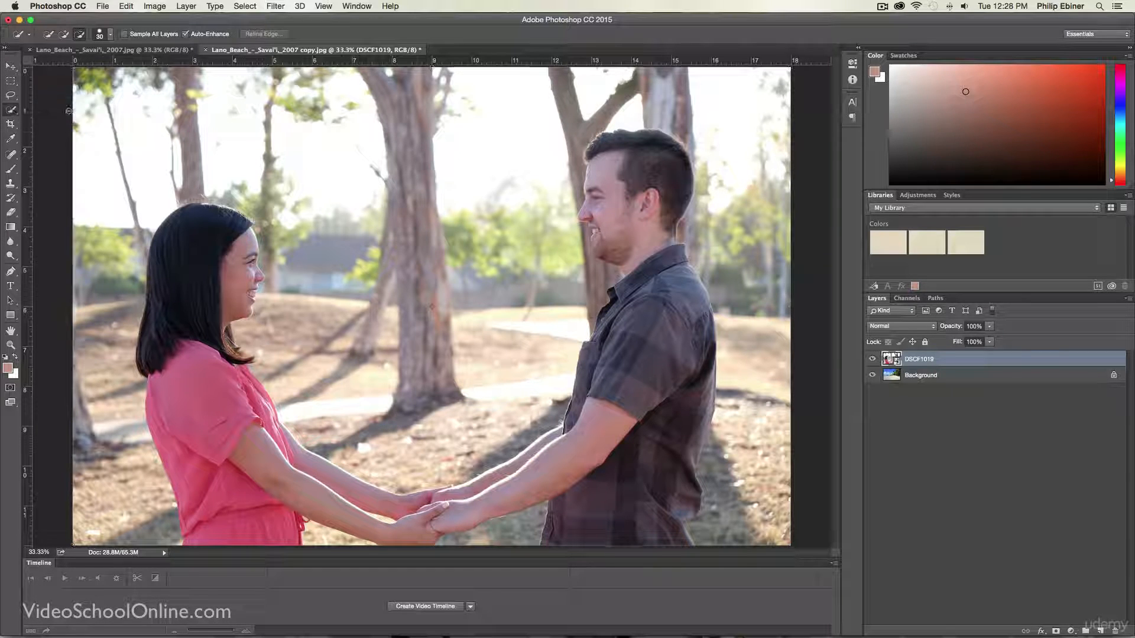
click(65, 34)
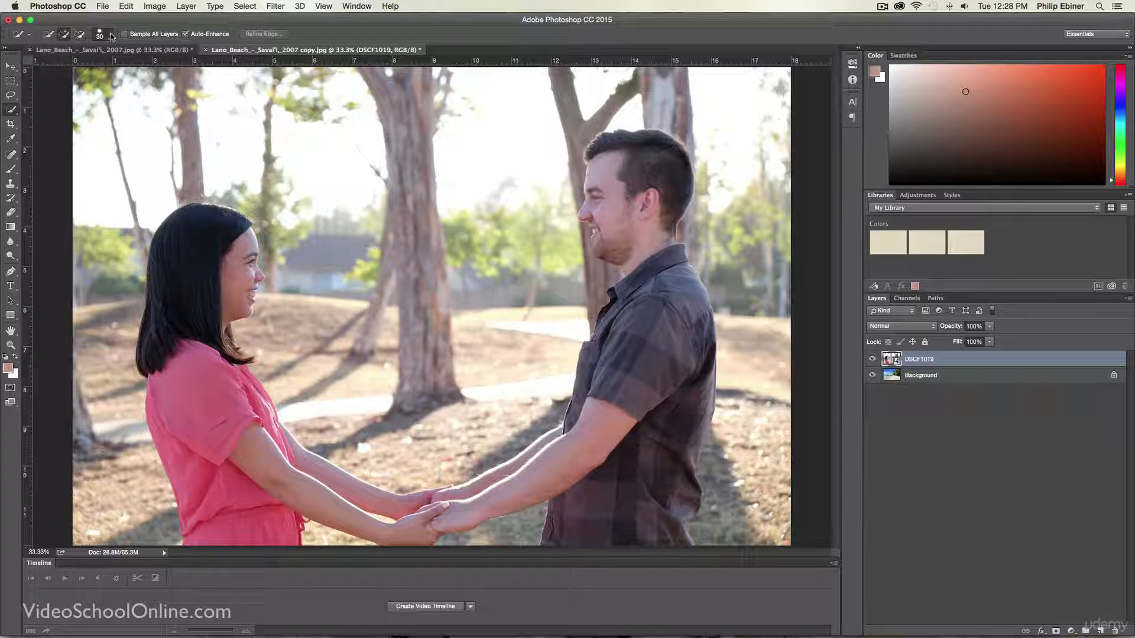
click(112, 37)
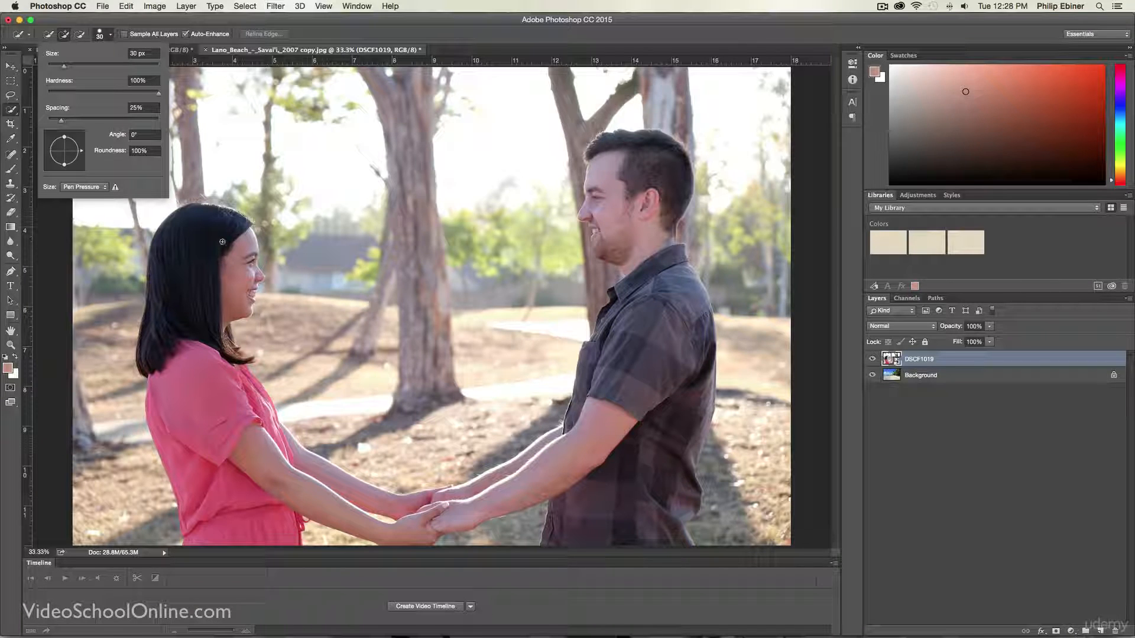
mouse_move(222, 243)
mouse_down()
mouse_move(212, 279)
mouse_move(238, 245)
mouse_up()
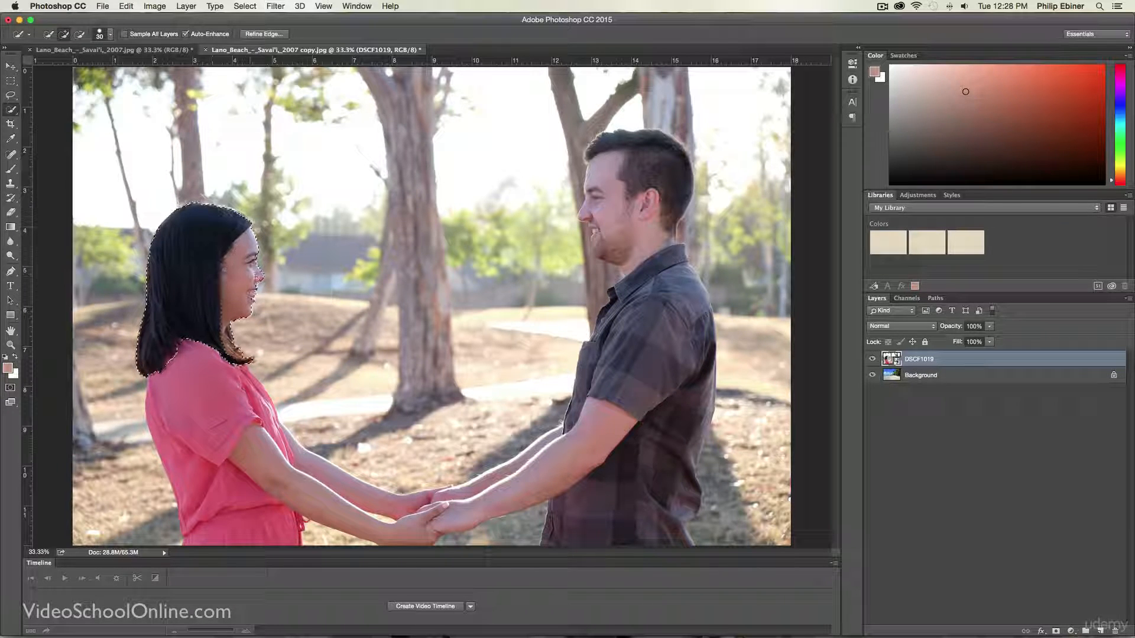
mouse_move(201, 381)
mouse_down()
mouse_move(249, 524)
mouse_move(260, 414)
mouse_move(289, 461)
mouse_move(331, 479)
mouse_move(501, 495)
mouse_move(576, 429)
mouse_move(618, 446)
mouse_move(592, 417)
mouse_move(669, 367)
mouse_up()
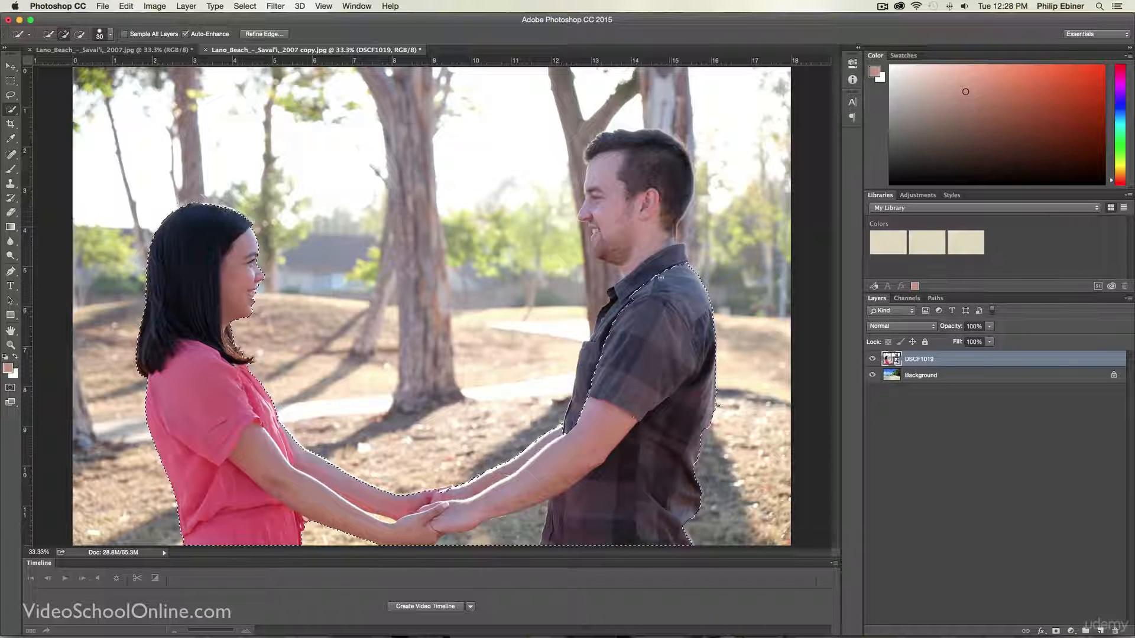
mouse_move(660, 277)
mouse_down()
mouse_move(600, 142)
mouse_move(620, 233)
mouse_move(537, 450)
mouse_up()
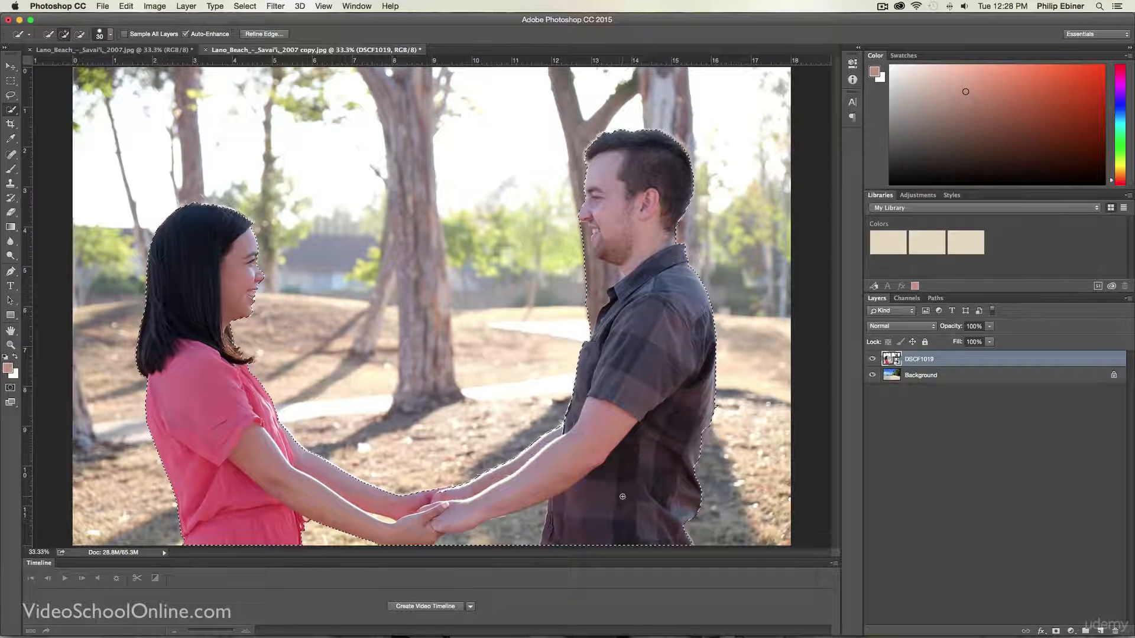
click(79, 35)
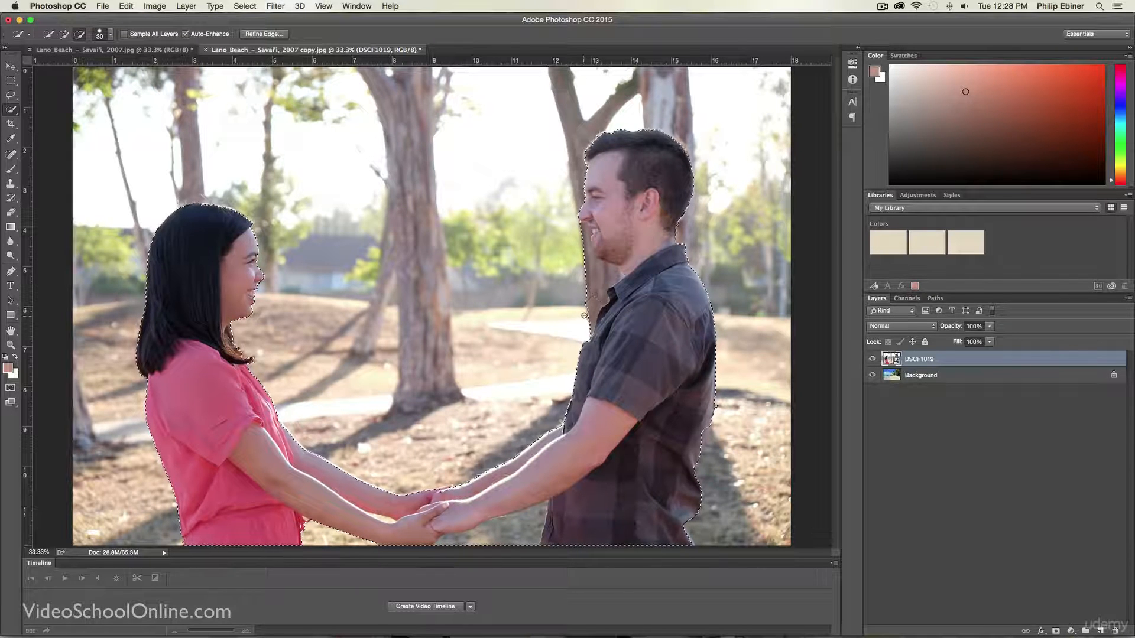
drag(585, 316, 603, 278)
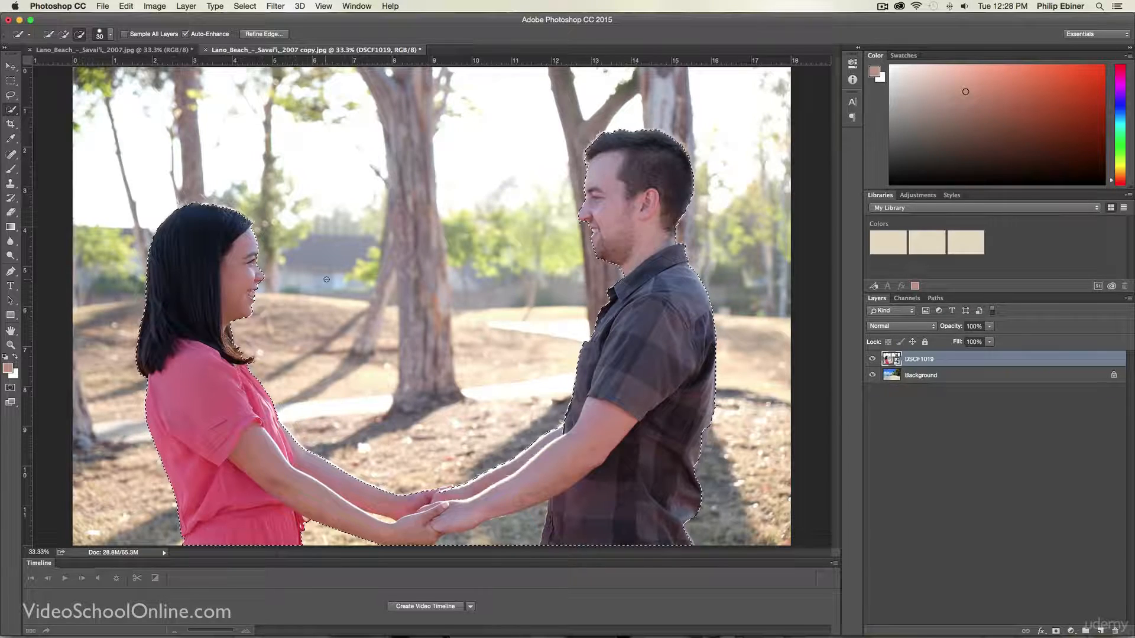
Subtract the small background gap between the woman's forearms, beside the joined hands, from the selection using a 20 px brush.
key(z)
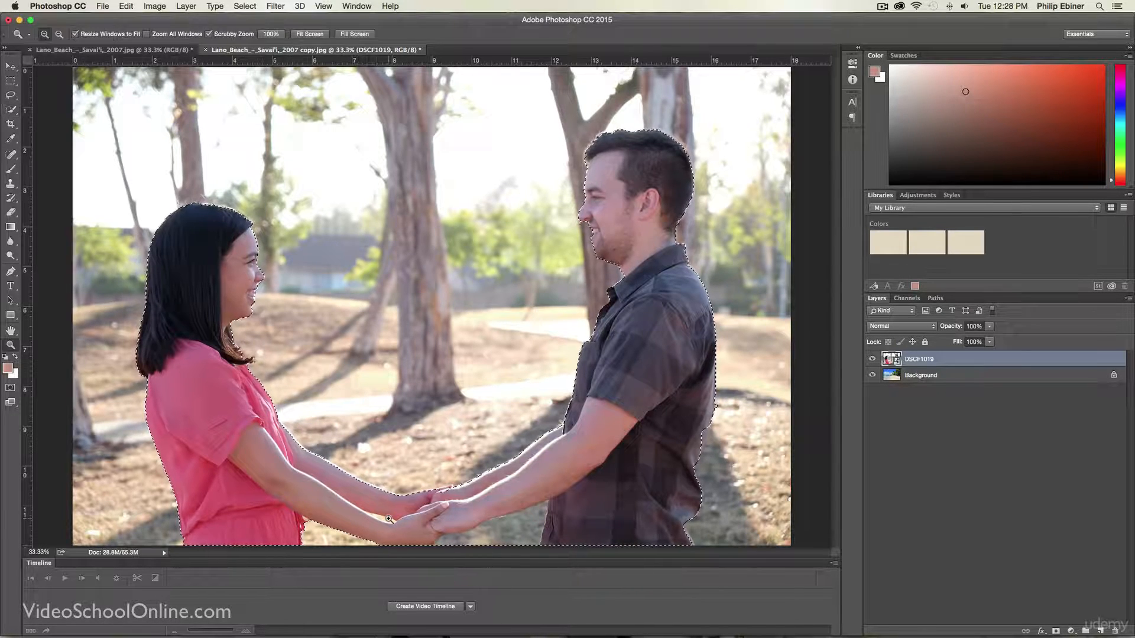
click(367, 522)
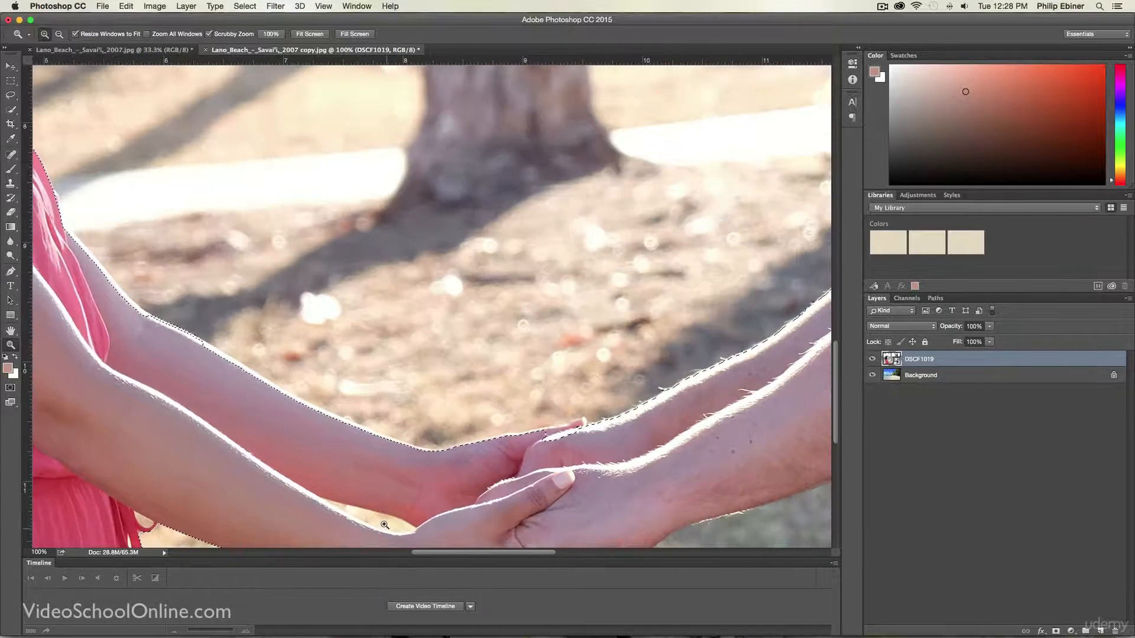
click(11, 95)
click(13, 112)
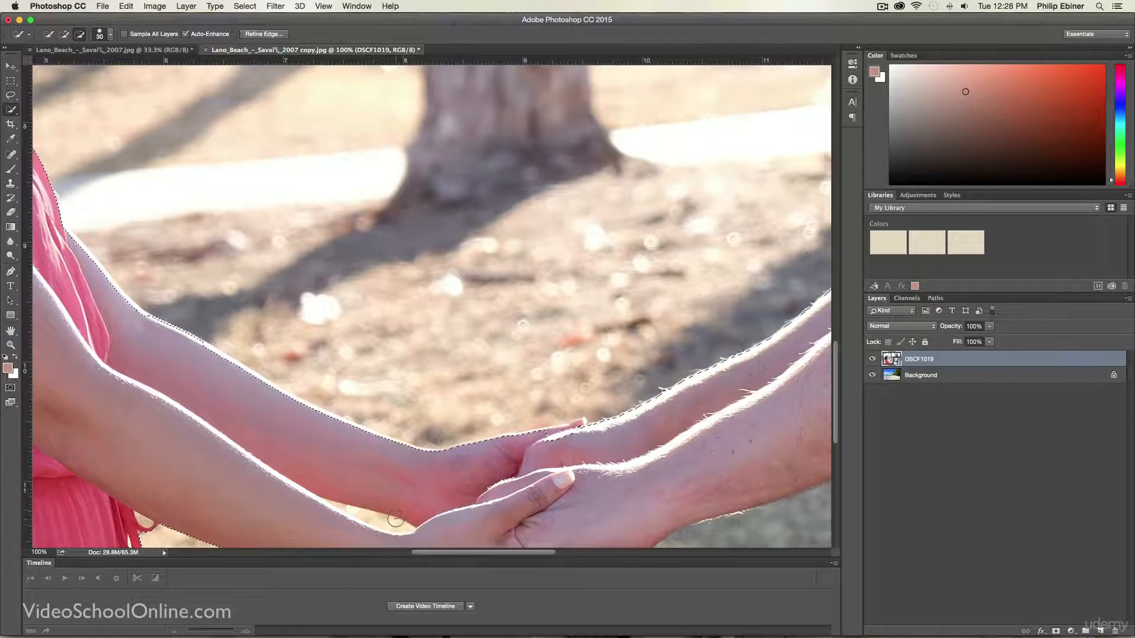
drag(393, 518, 390, 521)
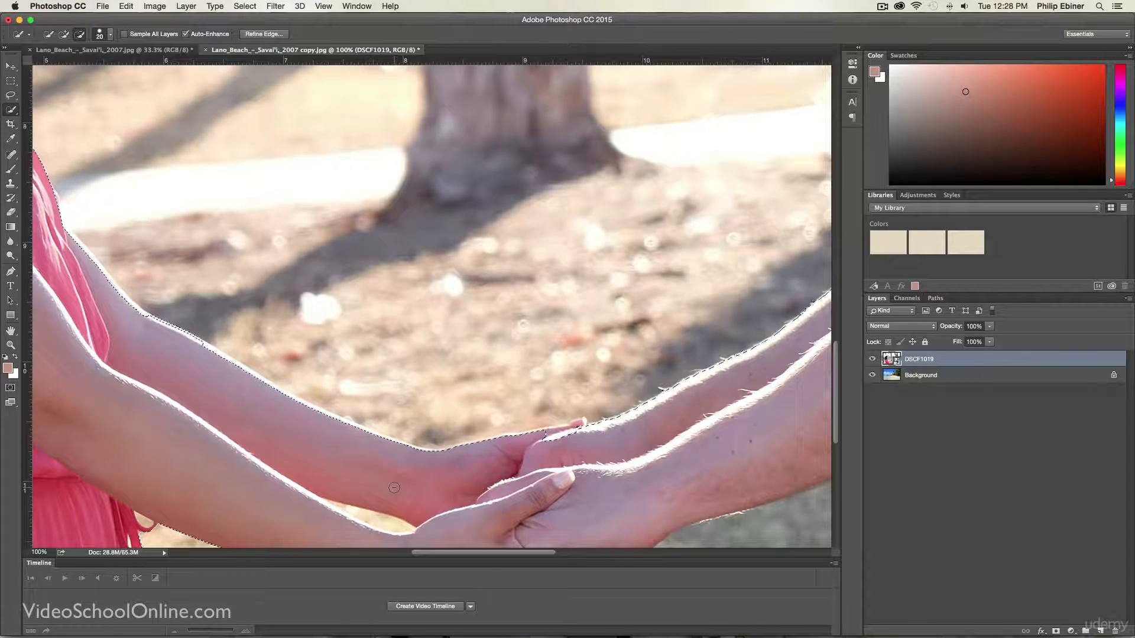
key([)
drag(385, 527, 341, 506)
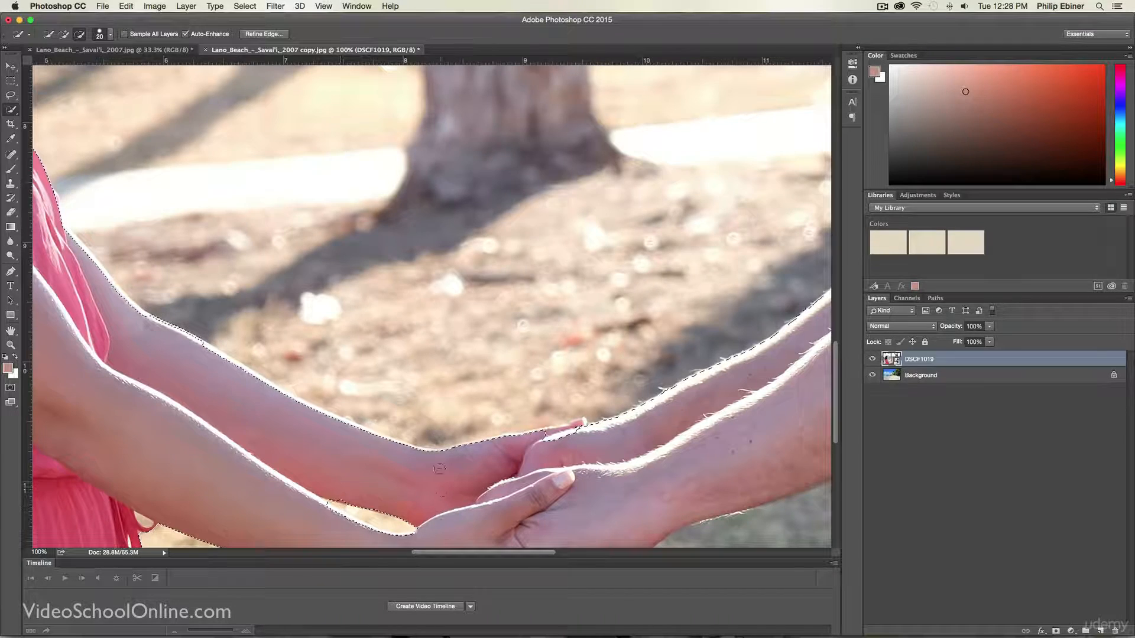
key(z)
alt+click(487, 464)
alt+click(487, 464)
alt+click(487, 463)
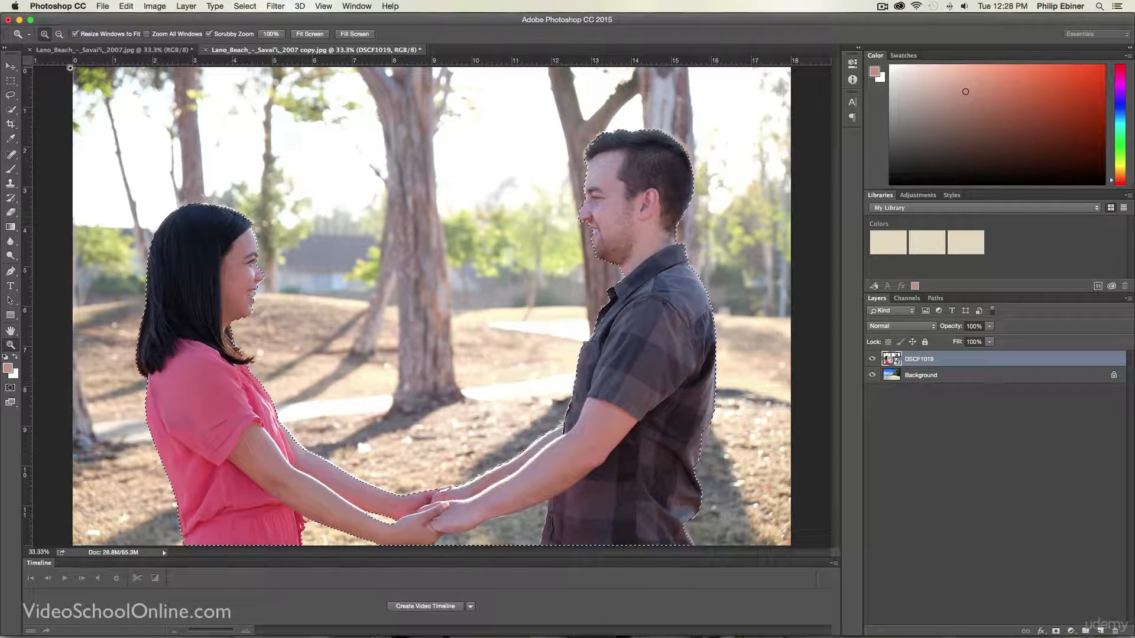
Try refining the selection edge with Smart Radius 4.8 px, Smooth 29, Feather 5.8 px and Contrast 22%.
click(10, 110)
click(65, 34)
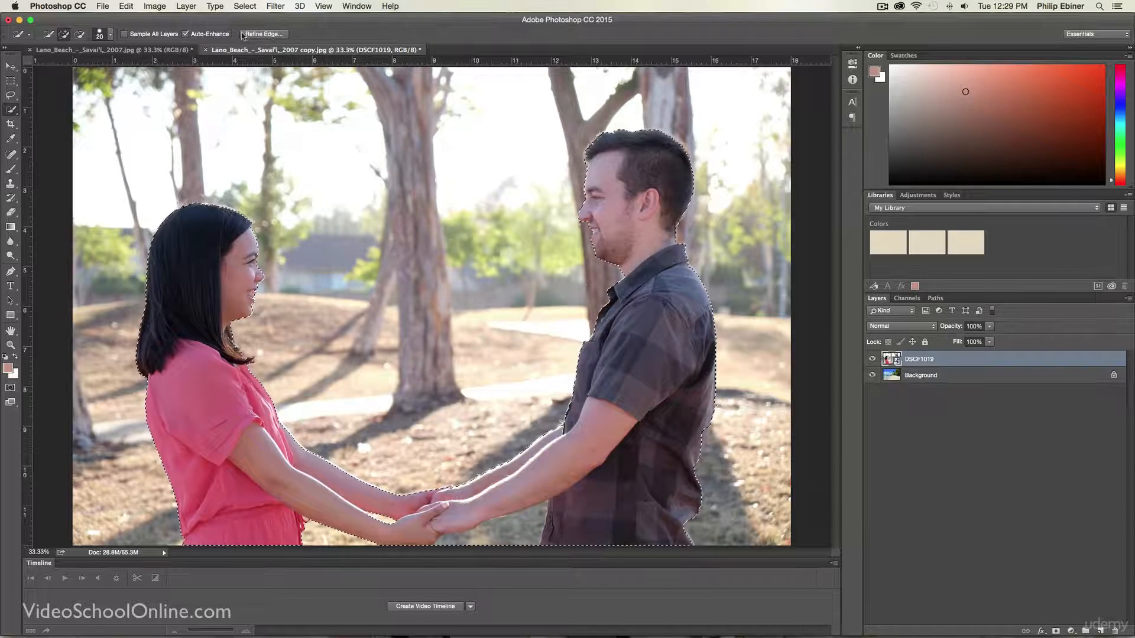
click(267, 33)
drag(965, 260, 379, 104)
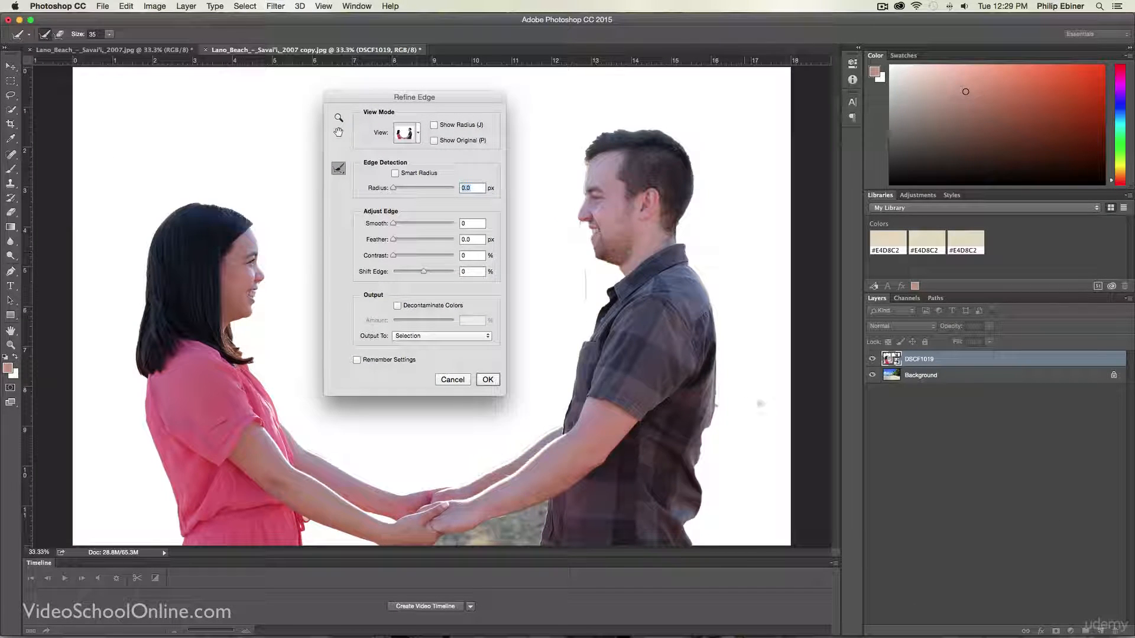
click(395, 174)
drag(405, 189, 409, 189)
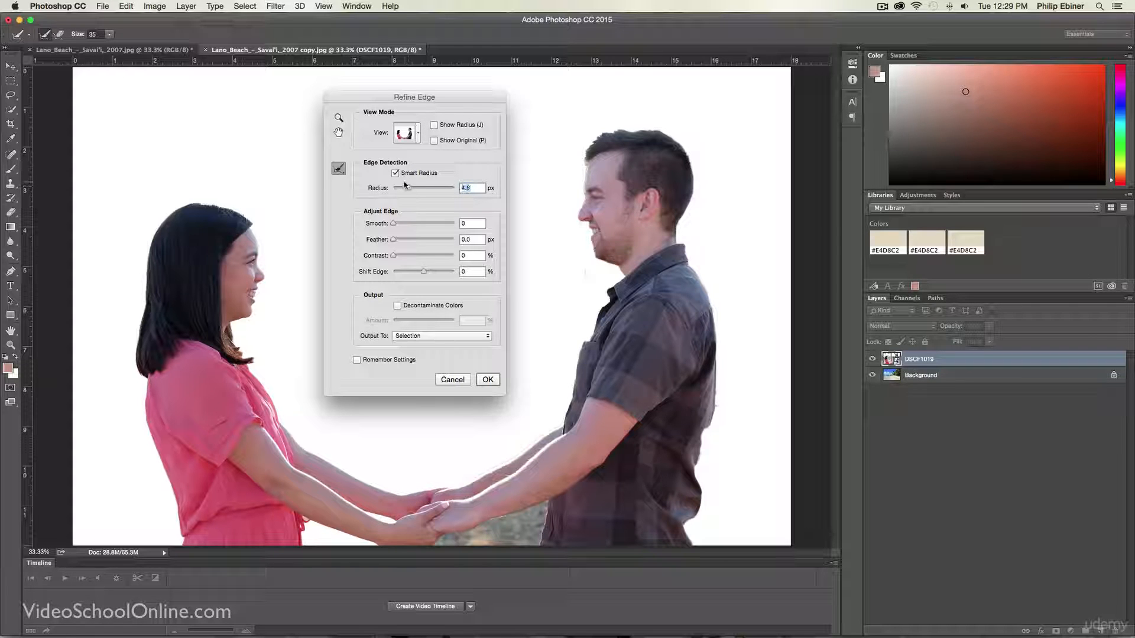
click(405, 225)
drag(410, 225, 417, 226)
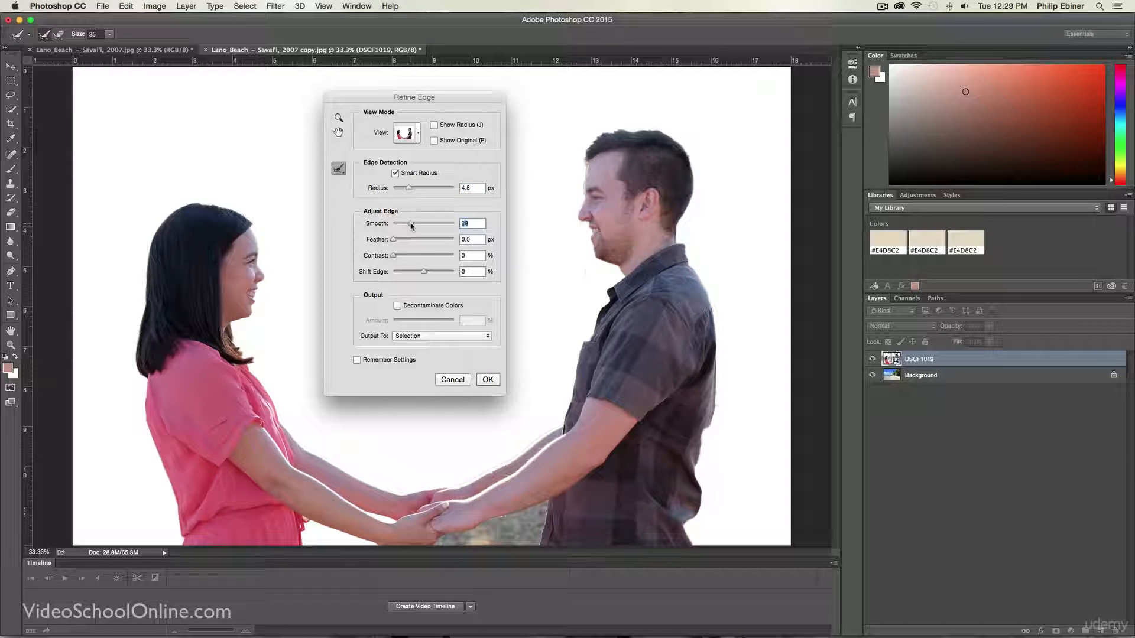
click(411, 240)
click(409, 240)
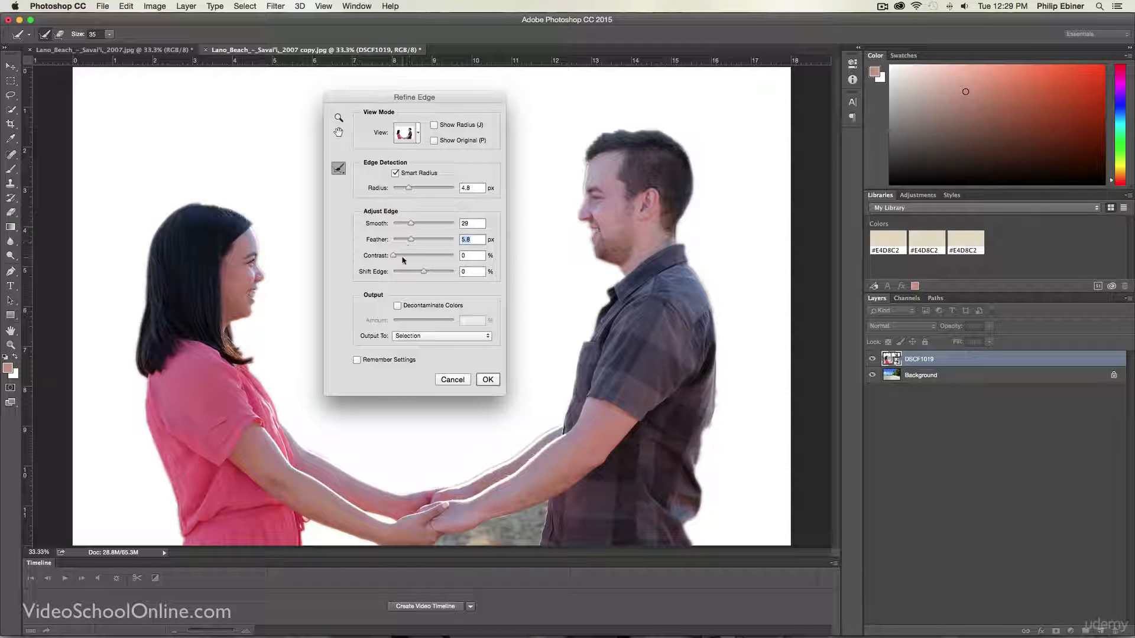
drag(400, 260, 406, 258)
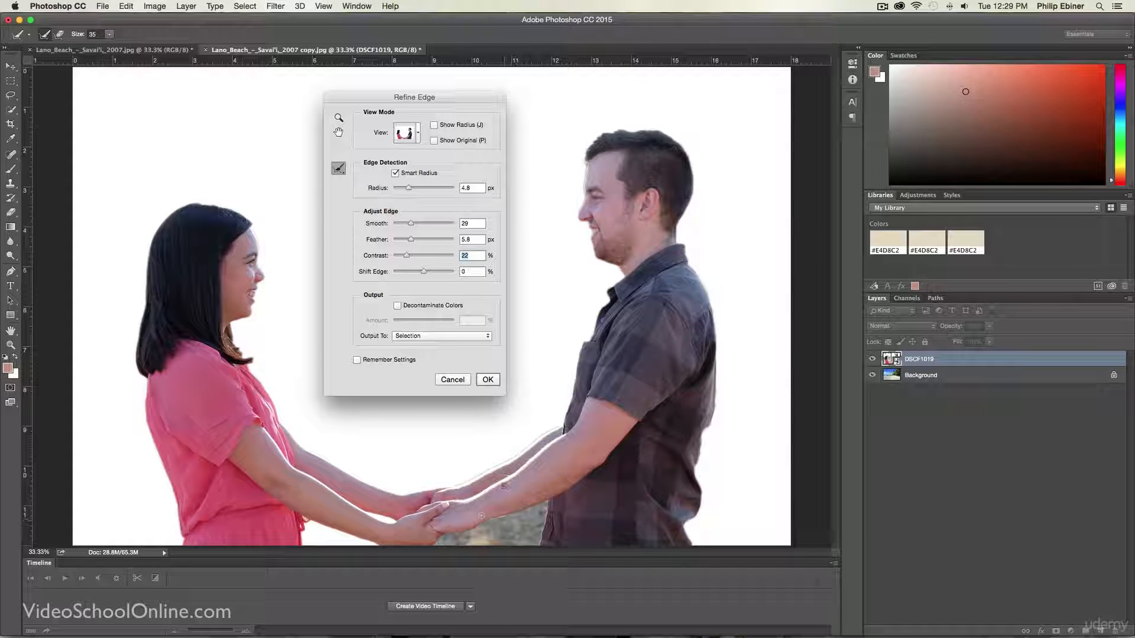
click(452, 382)
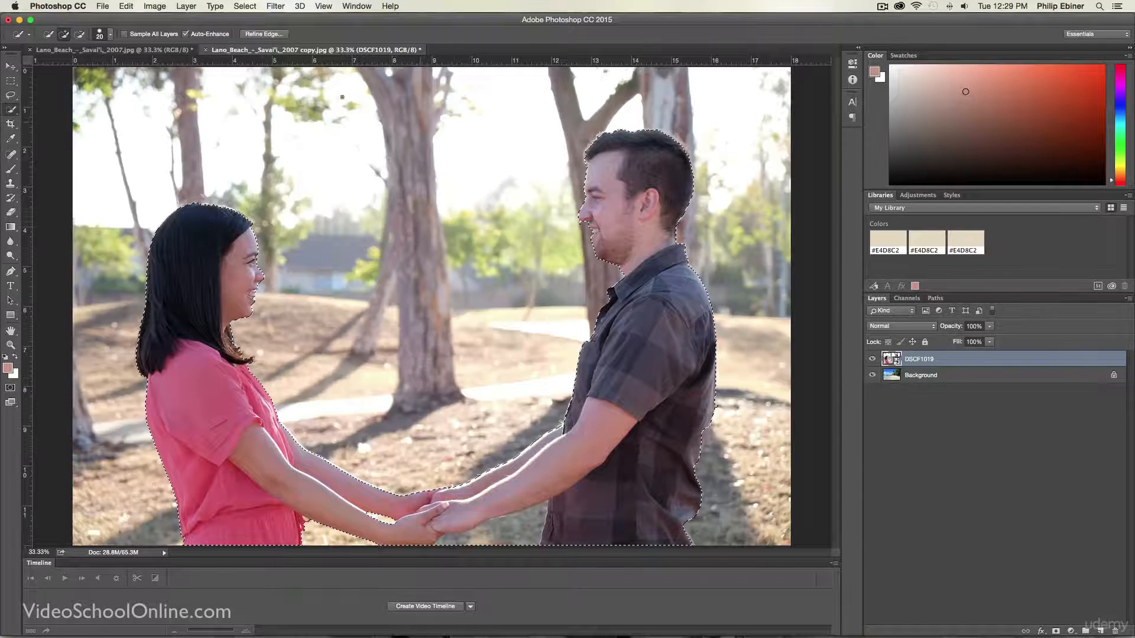
Subtract the ground under the man's forearm and refine the selection edge with Smart Radius 4.1 px, Smooth 16, Feather 3.9 px and Contrast 17%.
click(79, 34)
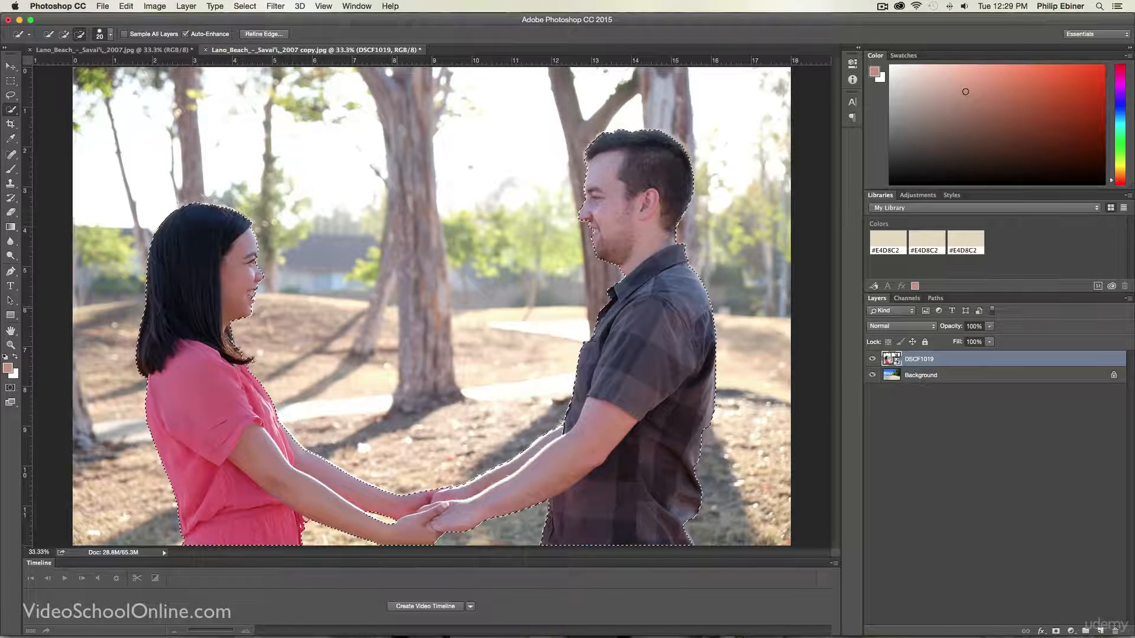
click(262, 34)
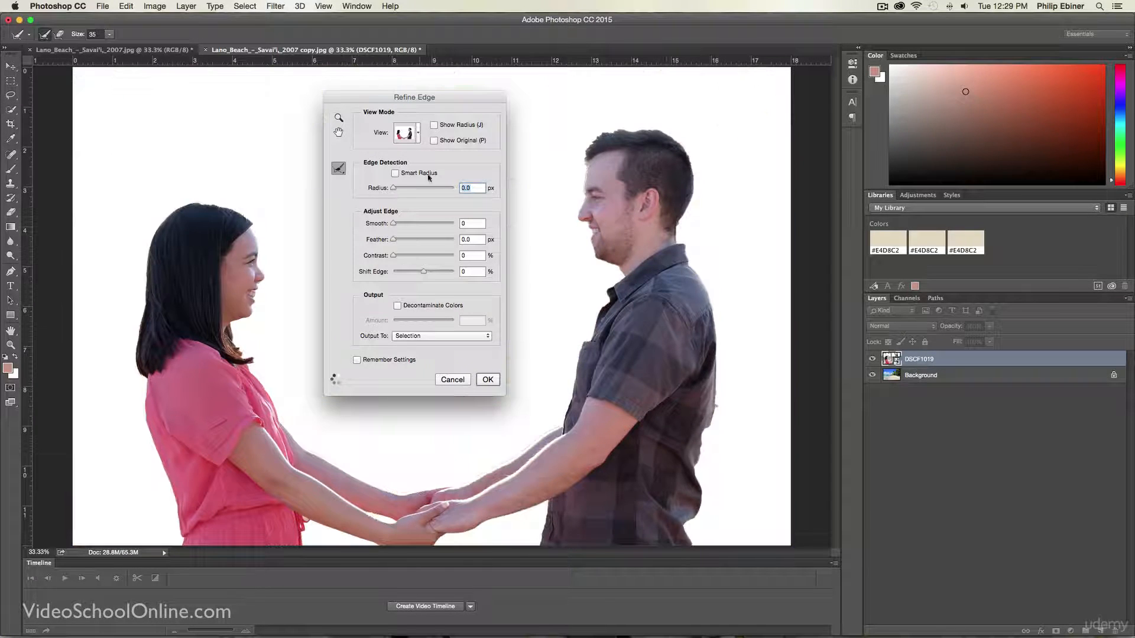
click(395, 173)
drag(410, 188, 405, 255)
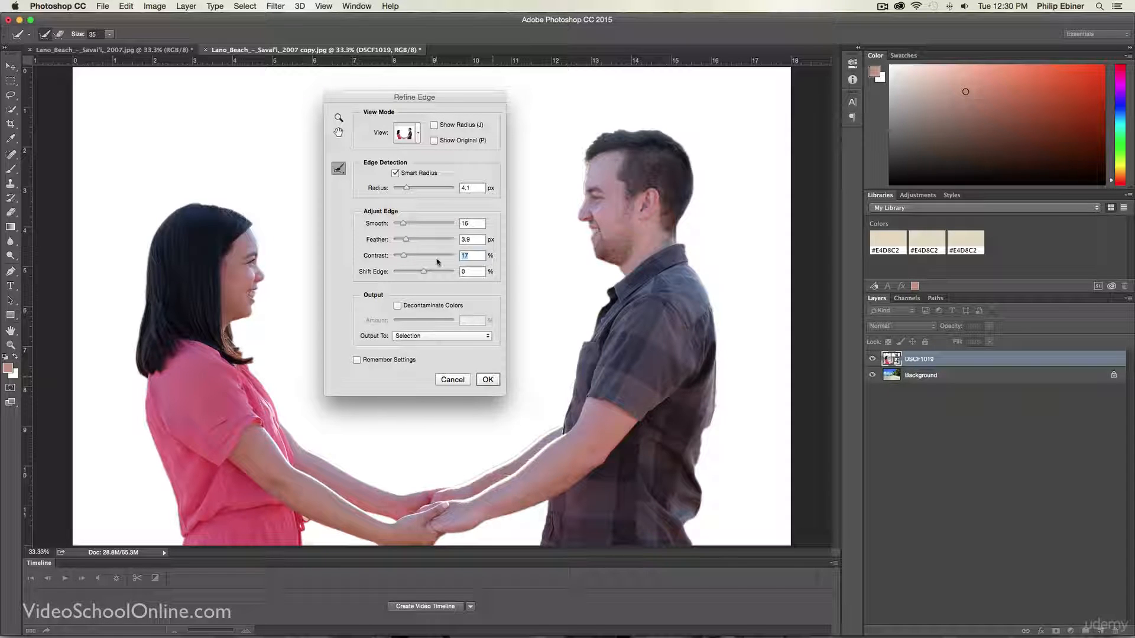
click(487, 380)
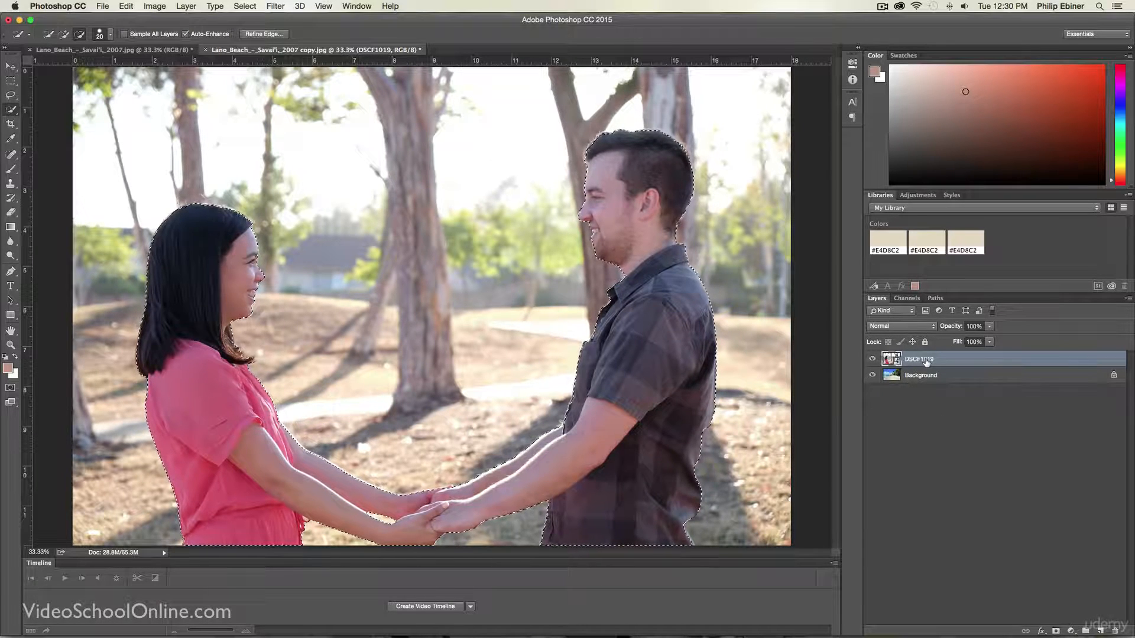
Copy the selected couple to a new layer and hide the DSCF1019 layer.
key(super+j)
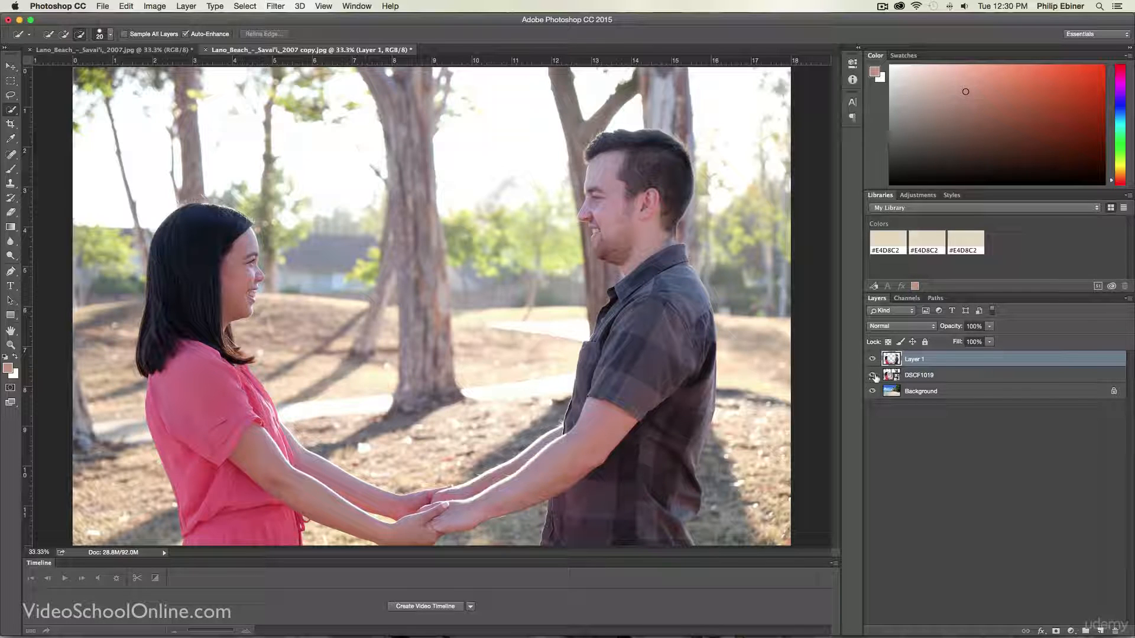
click(872, 376)
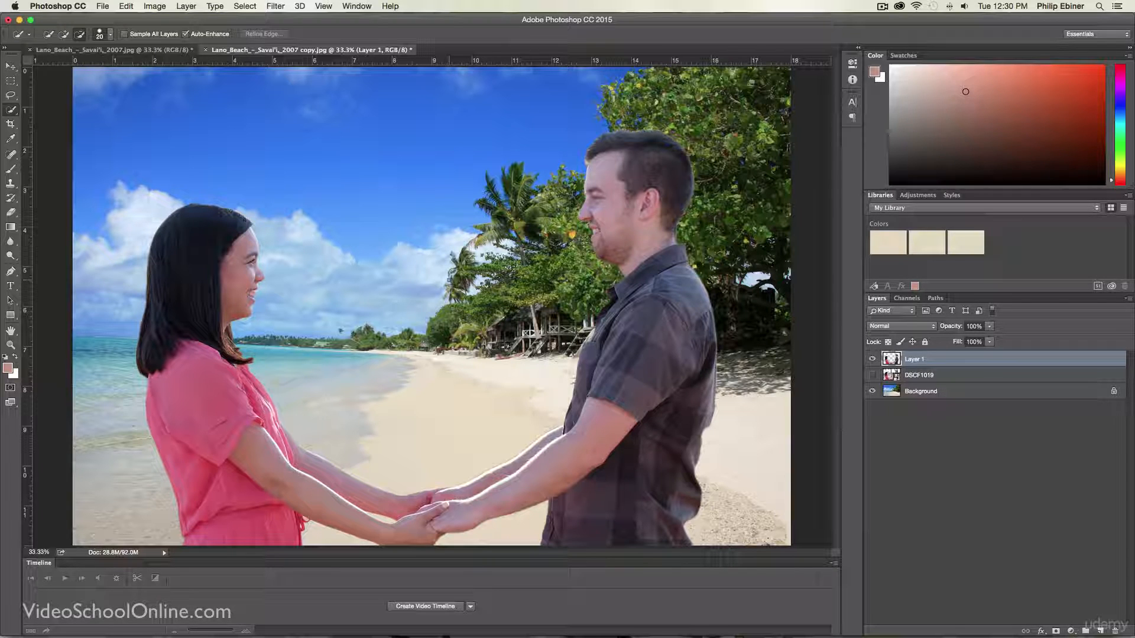
Scale the cut-out couple to about 82% and align them with the photo's bottom edge, matching the finished beach composite.
click(112, 50)
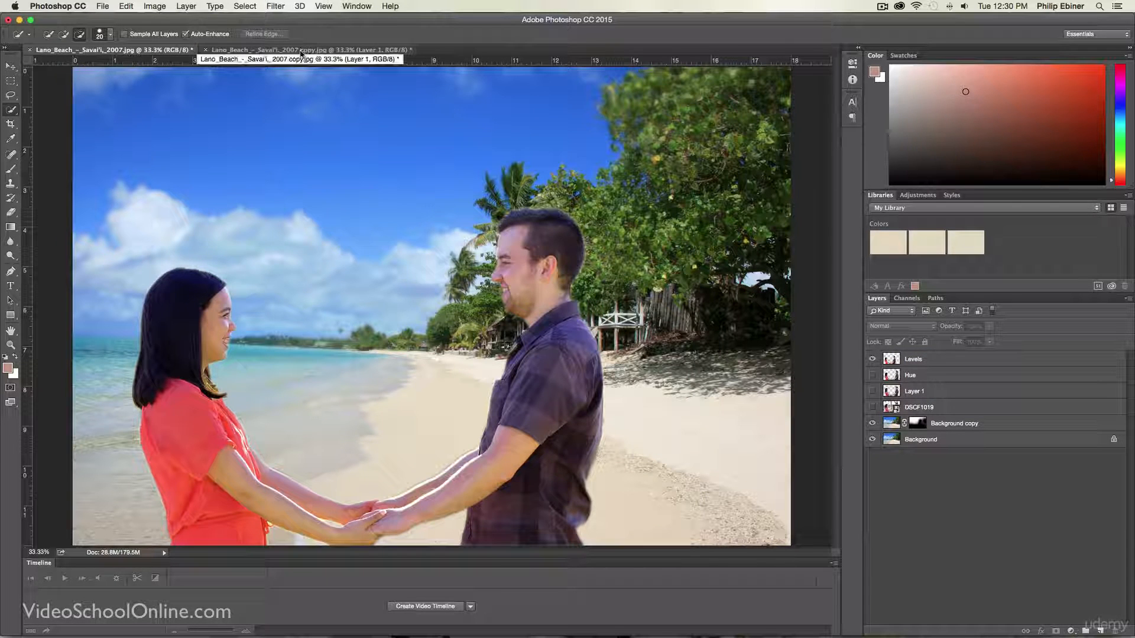
click(300, 50)
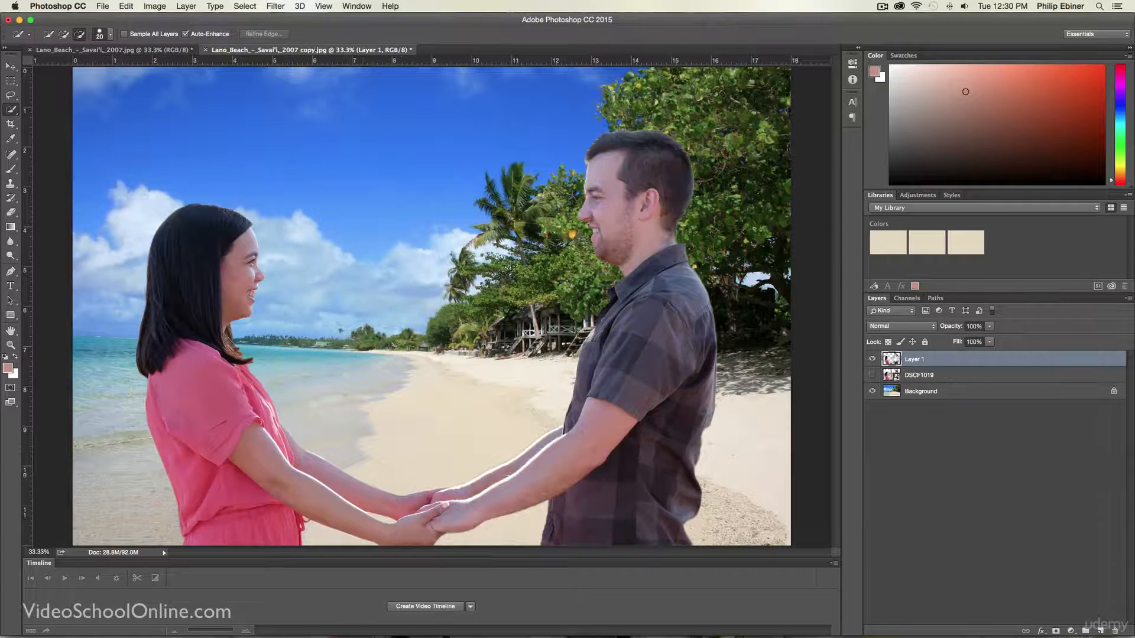
key(v)
drag(719, 128, 607, 151)
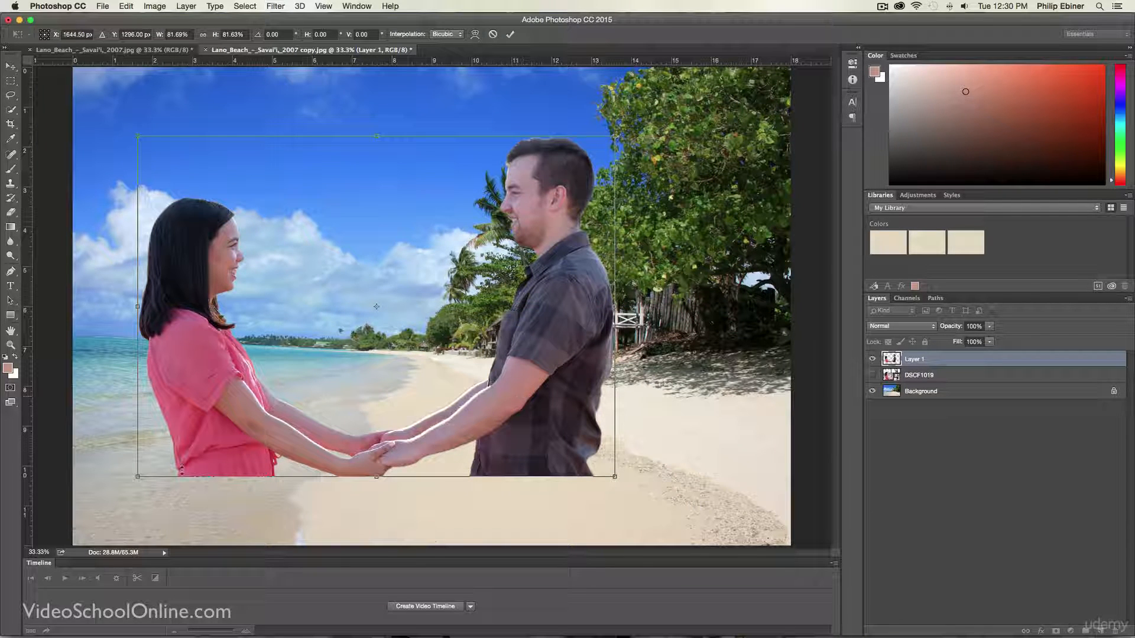
drag(550, 293, 543, 361)
key(Return)
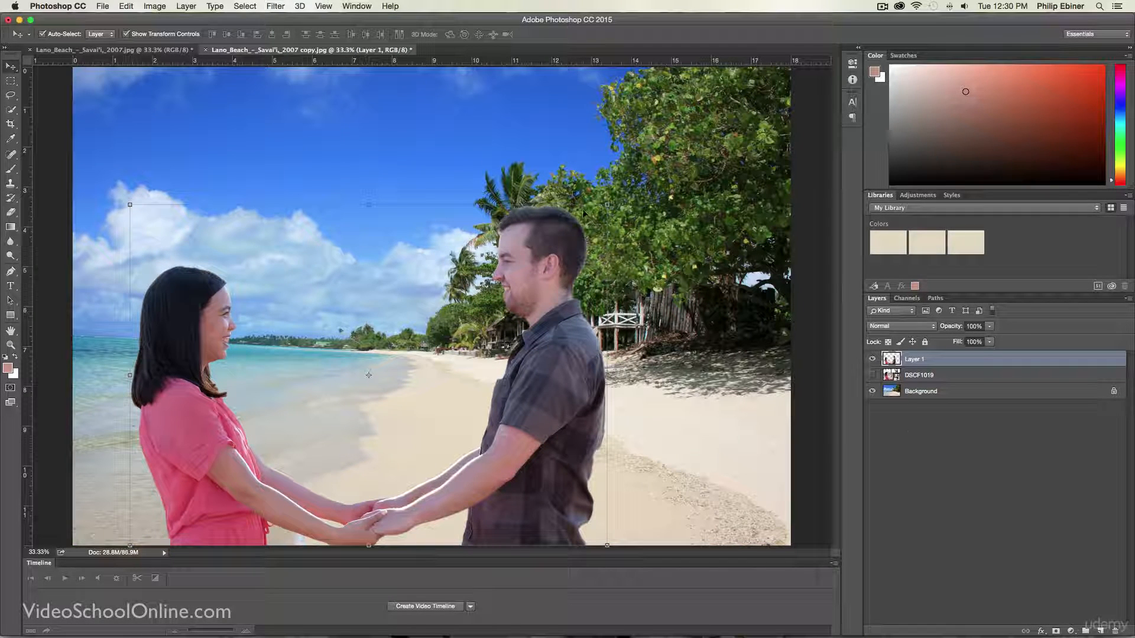
Duplicate Layer 1, name the copy "Hue" and hide the original layer.
right_click(925, 359)
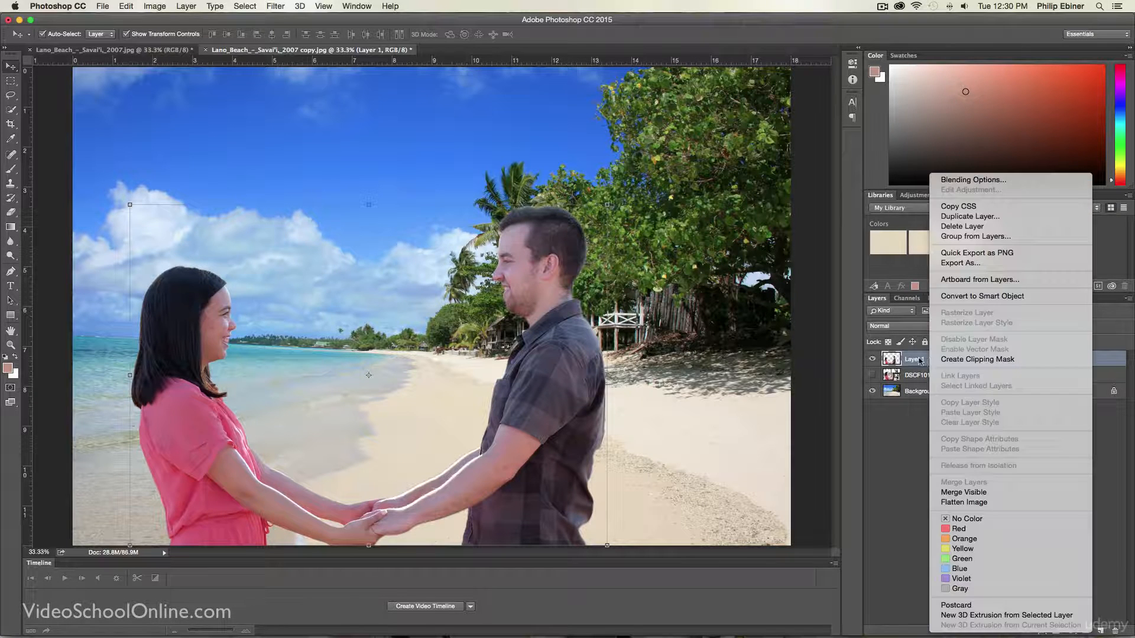
click(913, 362)
drag(912, 362, 1103, 625)
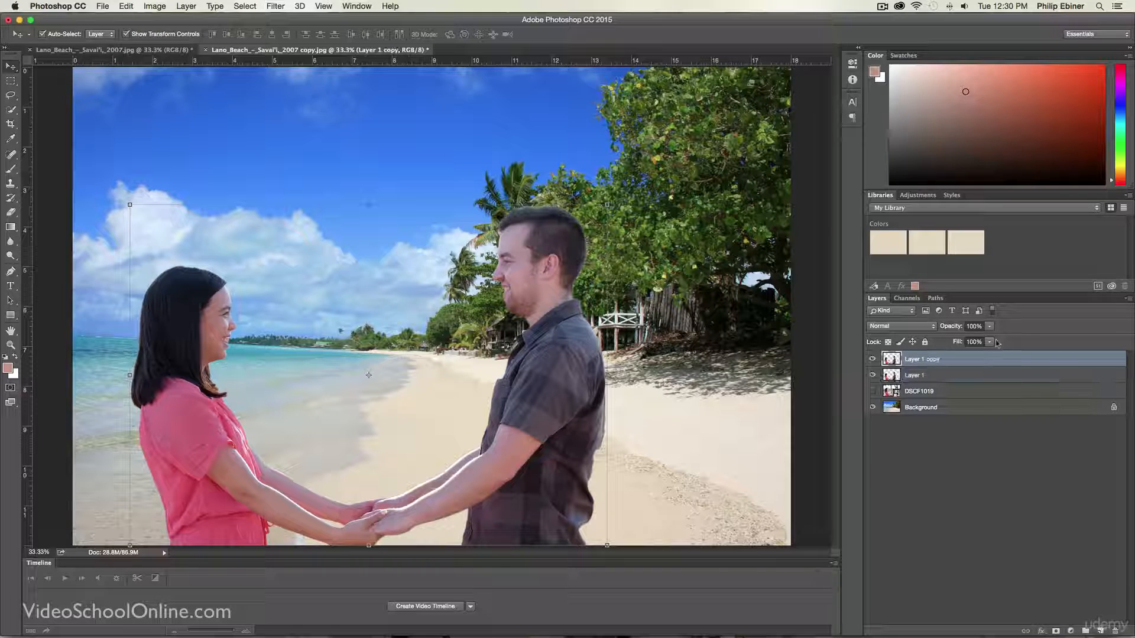
double_click(919, 360)
text(Hue)
key(Return)
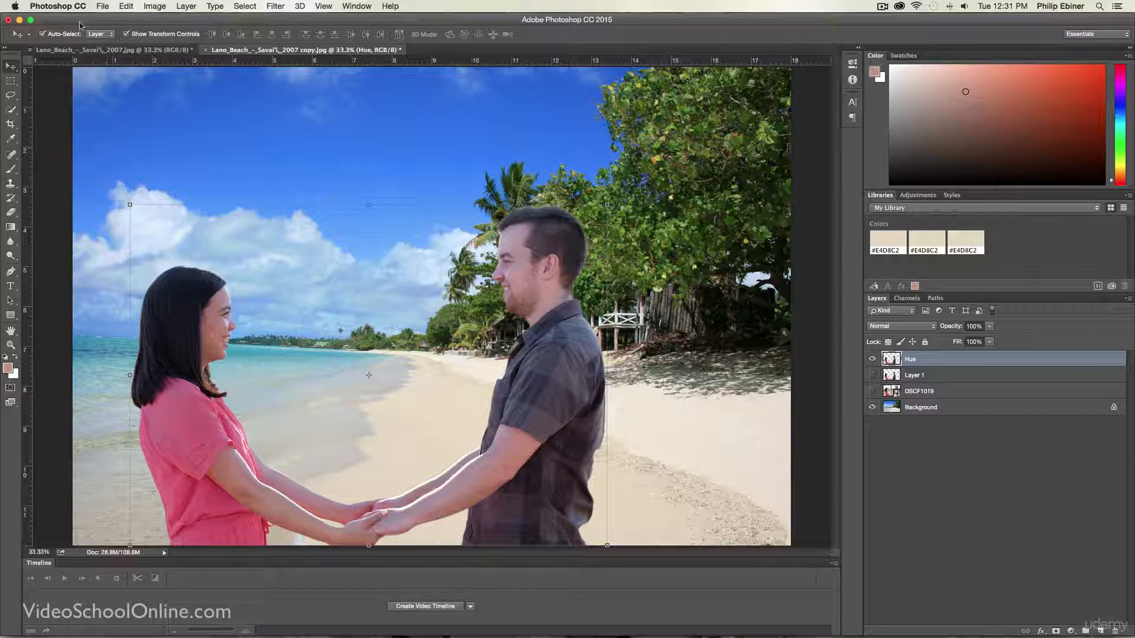
Shift the hue of the couple on the Hue layer to +19 with Hue/Saturation, comparing it against the unadjusted preview.
click(152, 5)
mouse_move(160, 37)
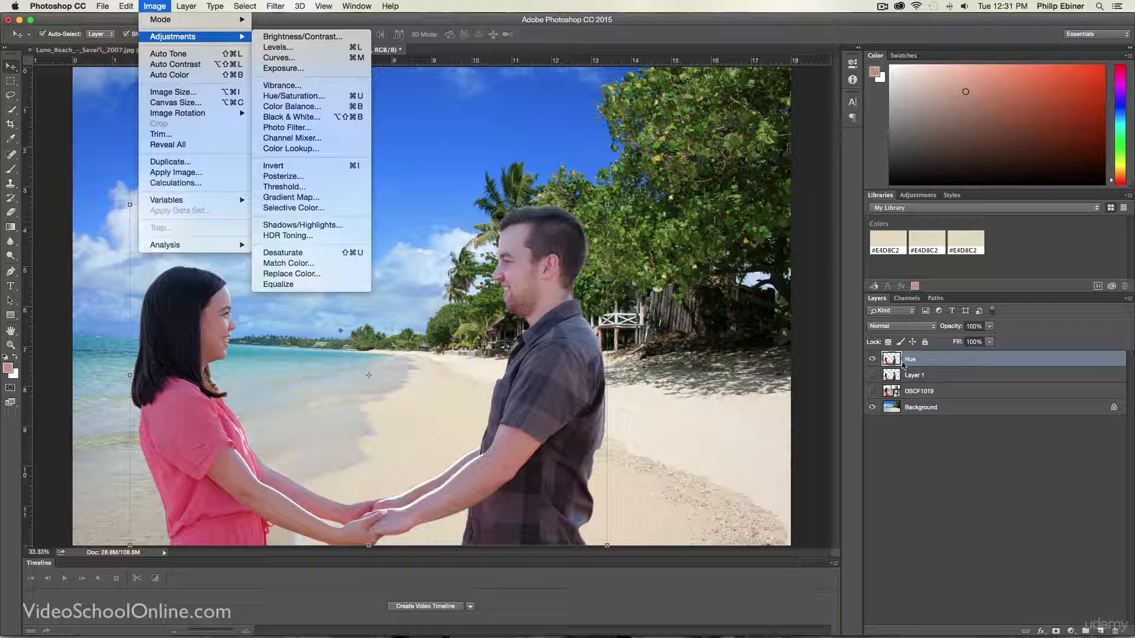
click(294, 96)
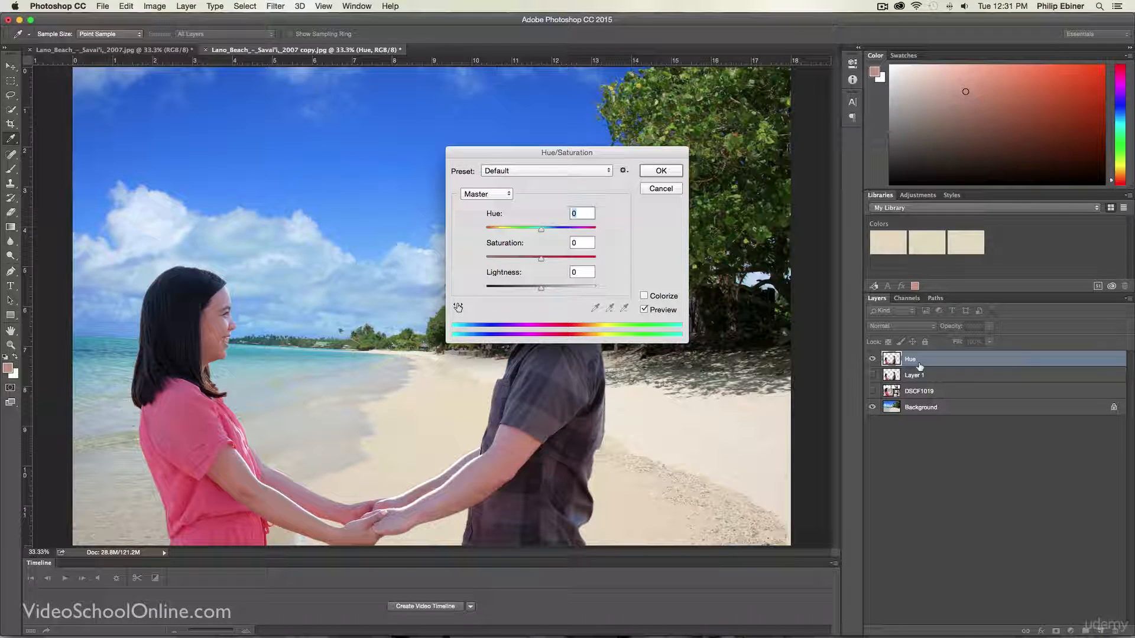
drag(617, 156, 801, 99)
mouse_move(726, 175)
mouse_down()
mouse_move(713, 173)
mouse_move(740, 175)
mouse_move(705, 175)
mouse_move(735, 173)
mouse_up()
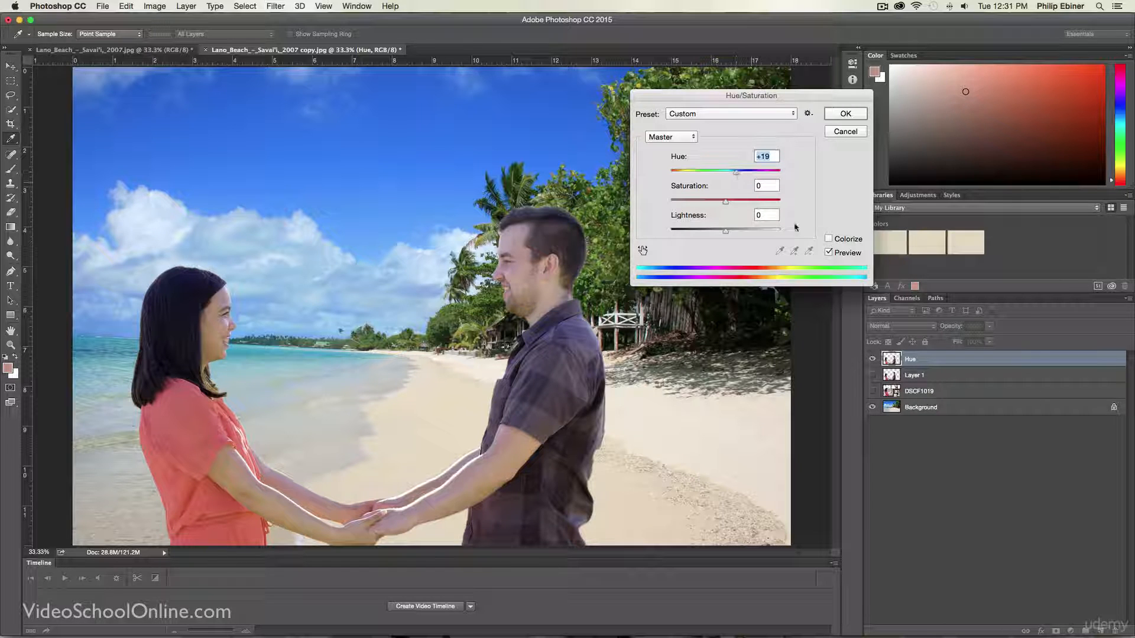
click(829, 253)
click(829, 253)
click(829, 253)
click(847, 113)
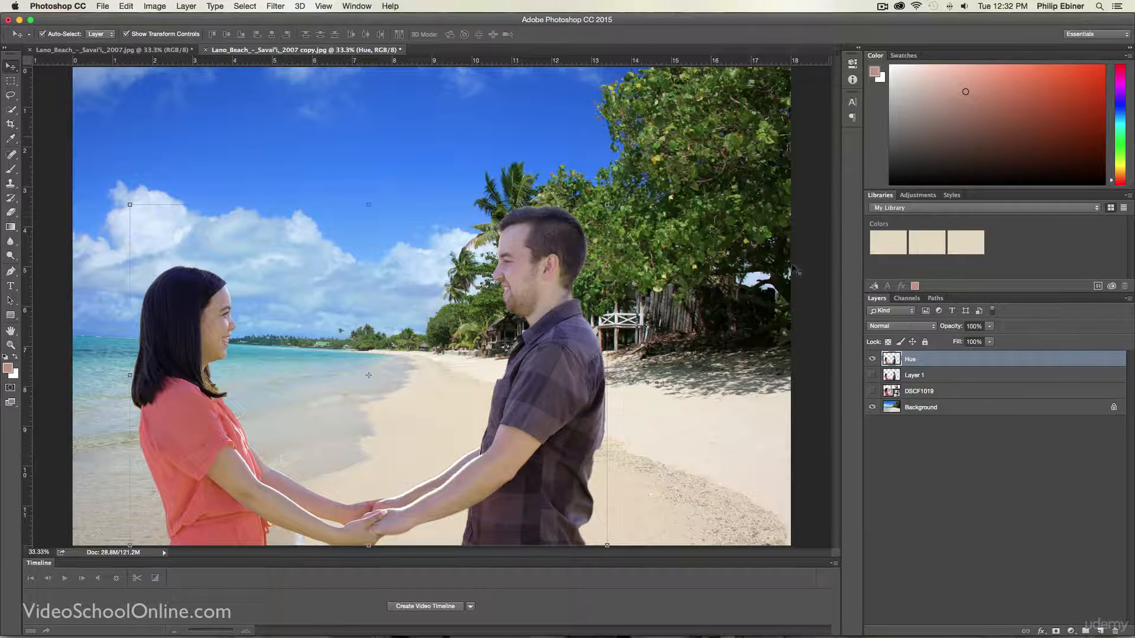
Duplicate the Hue layer, hide the original and name the copy "Levels".
right_click(910, 365)
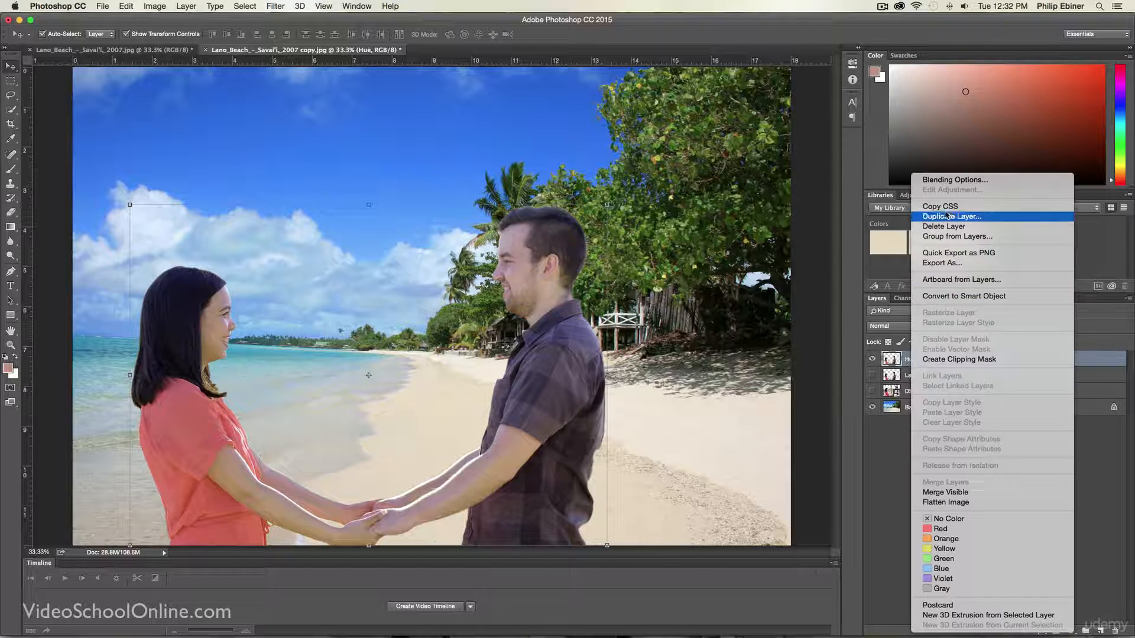
click(900, 361)
double_click(912, 359)
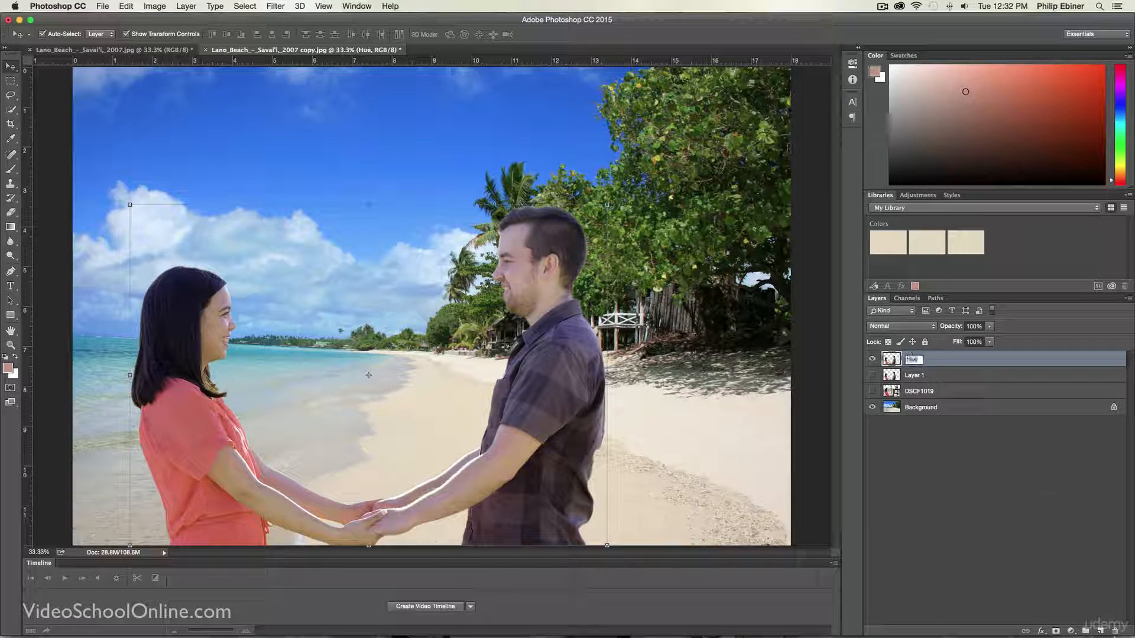
click(934, 359)
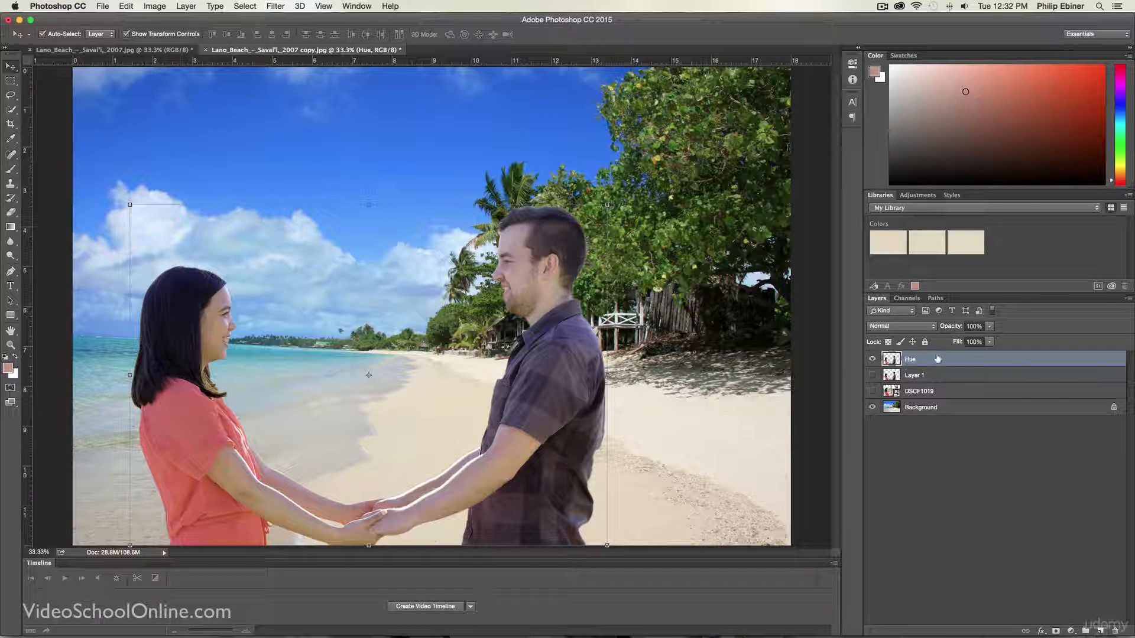
drag(1026, 404, 1100, 631)
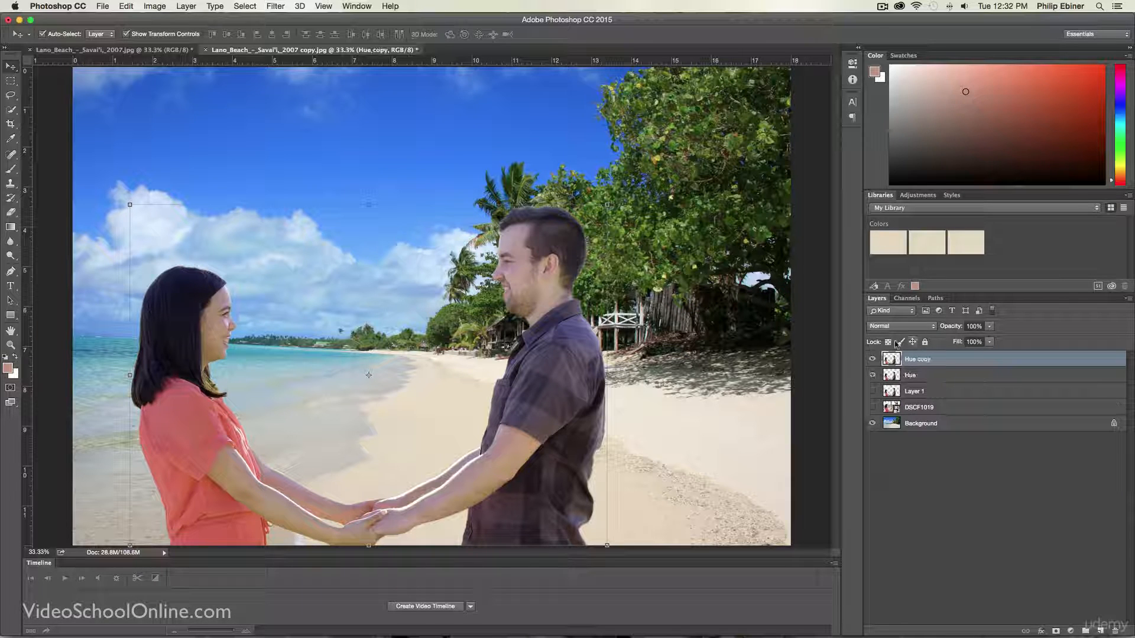
click(873, 376)
double_click(916, 359)
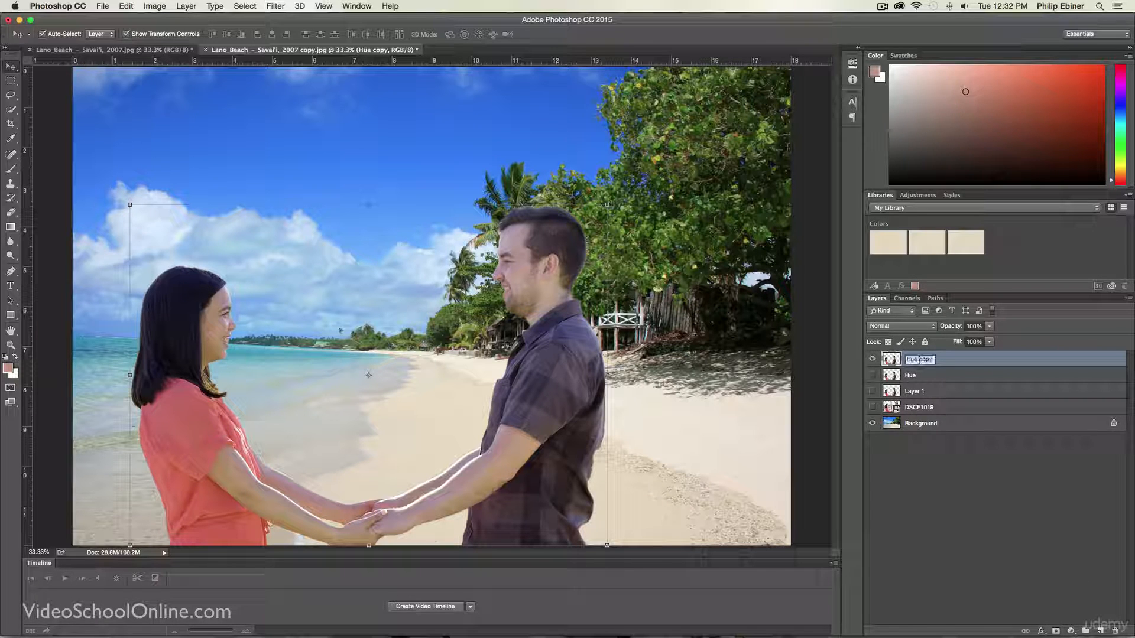
text(Levels)
key(Return)
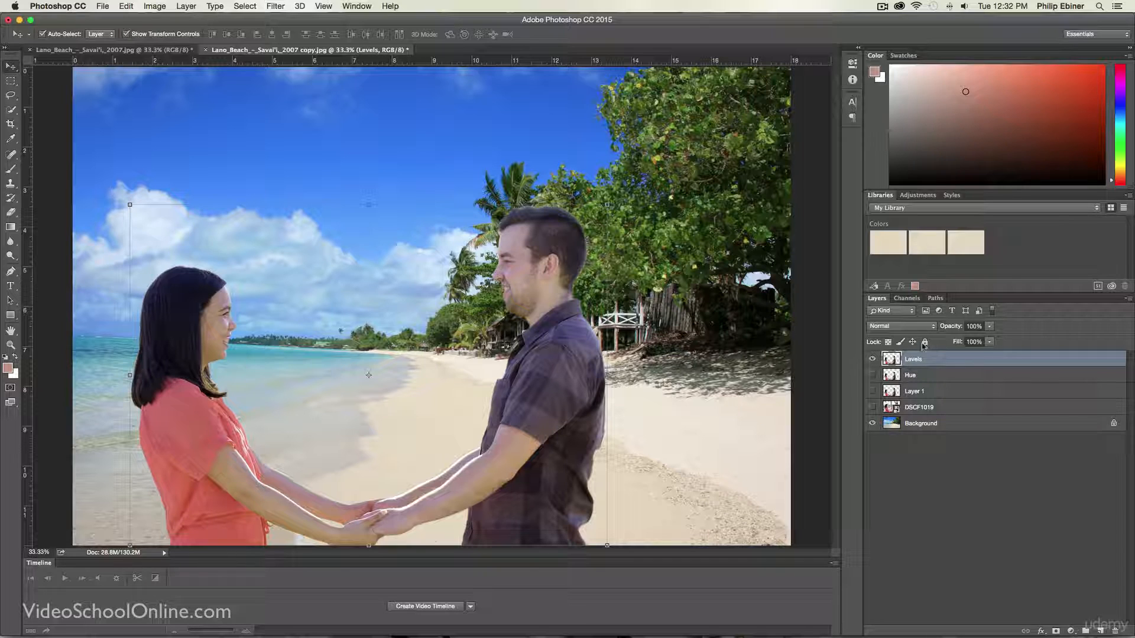
Apply a Levels adjustment to the Levels layer, lowering the white input level to about 232 and adjusting the black input level.
click(153, 6)
mouse_move(195, 37)
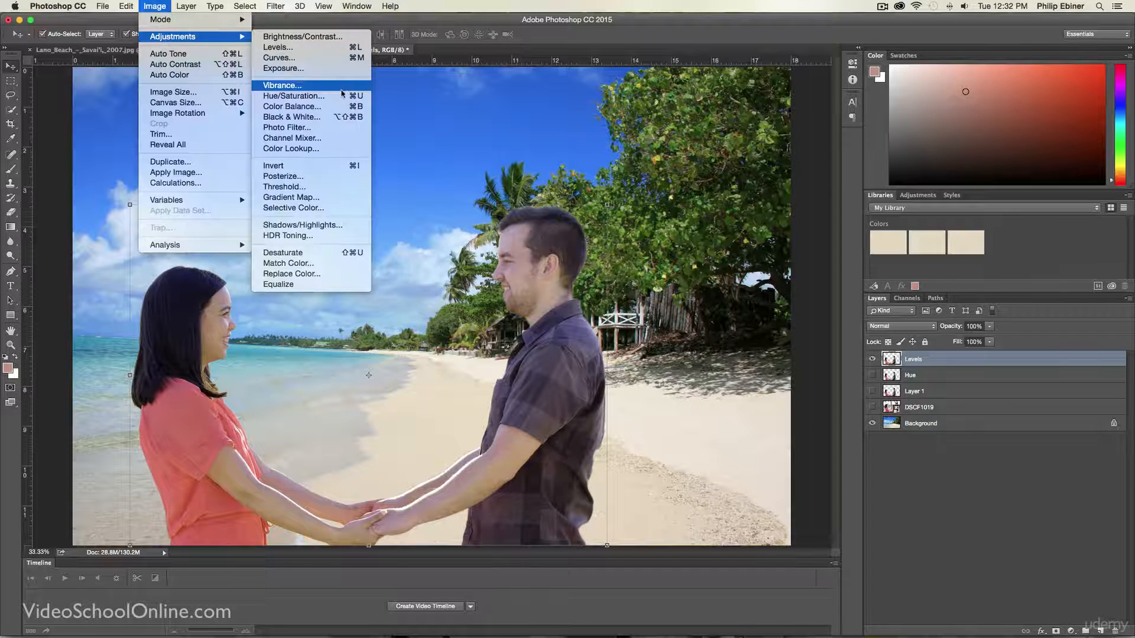
click(278, 47)
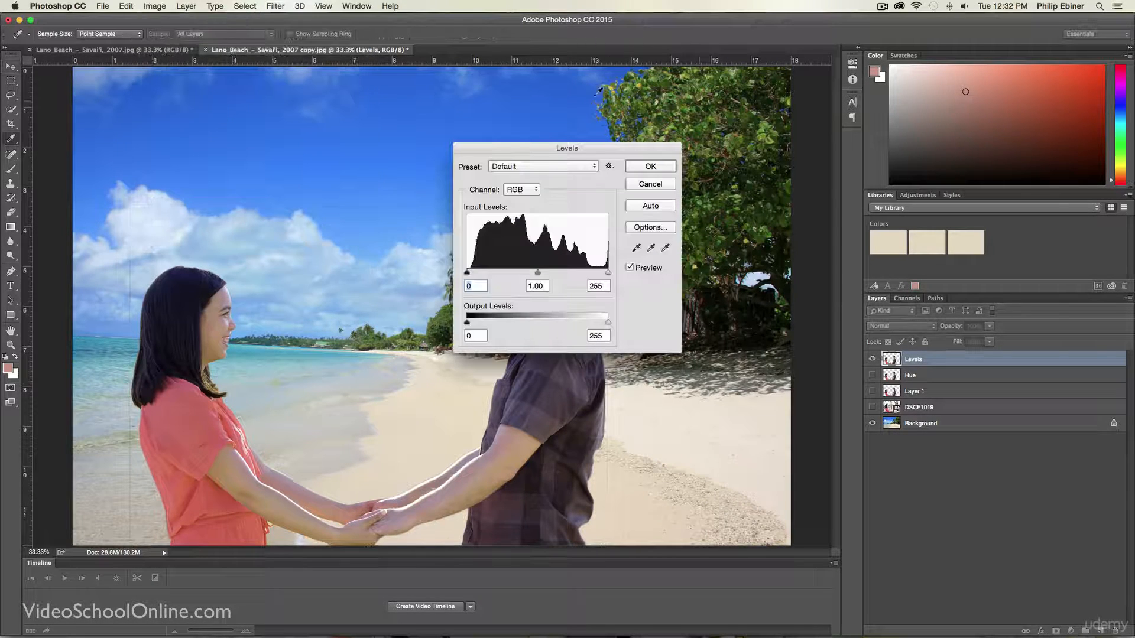
drag(573, 148, 771, 190)
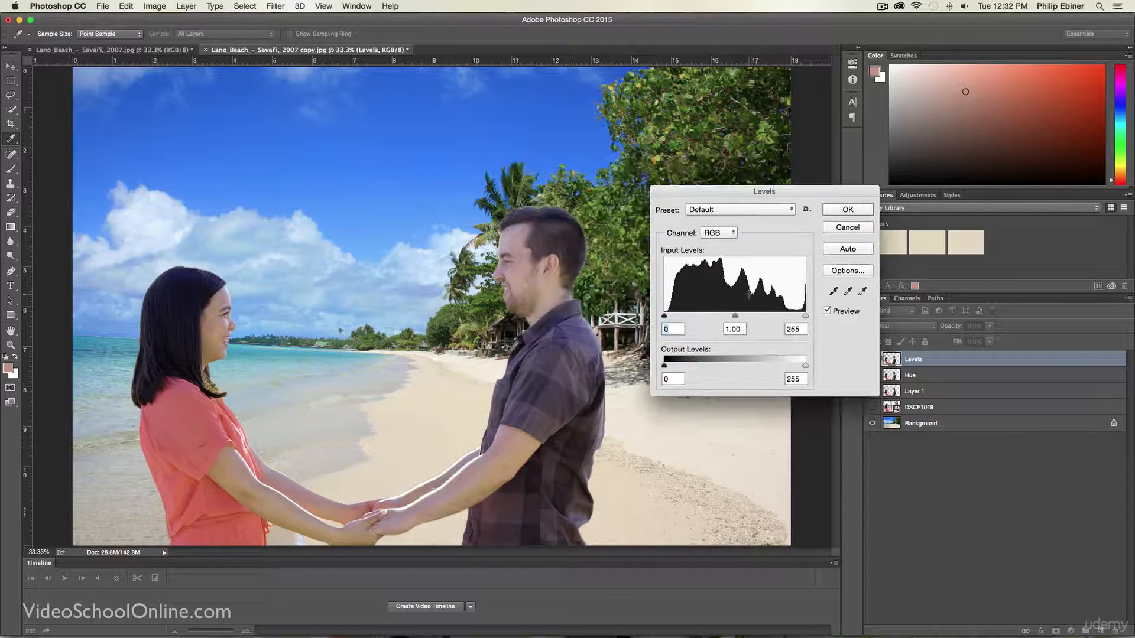
drag(804, 316, 789, 316)
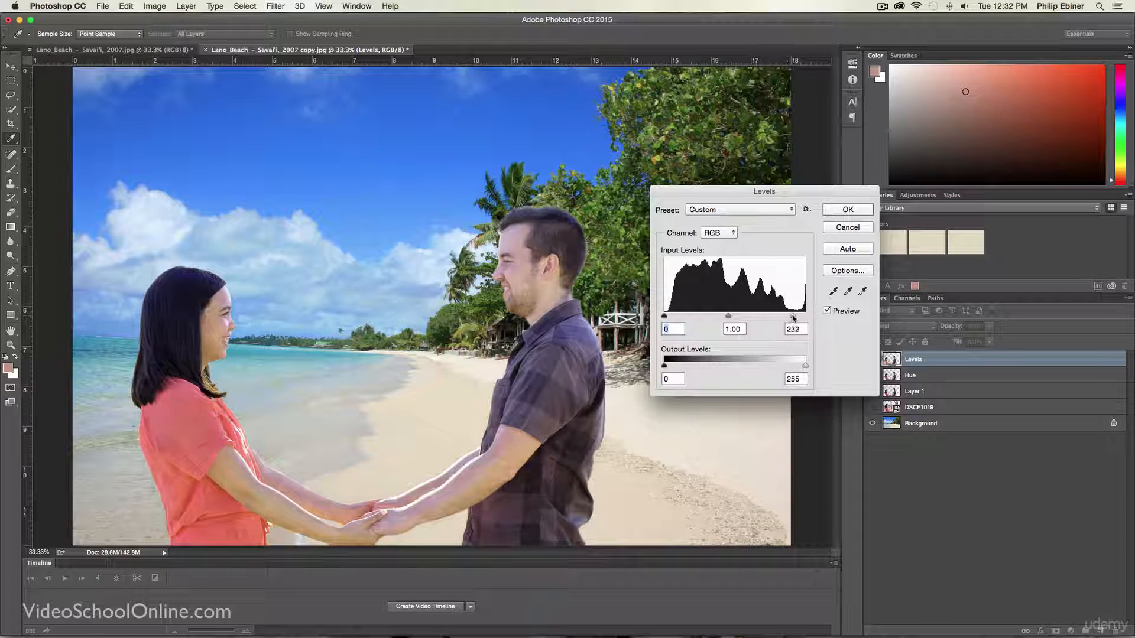
drag(666, 317, 726, 316)
click(859, 211)
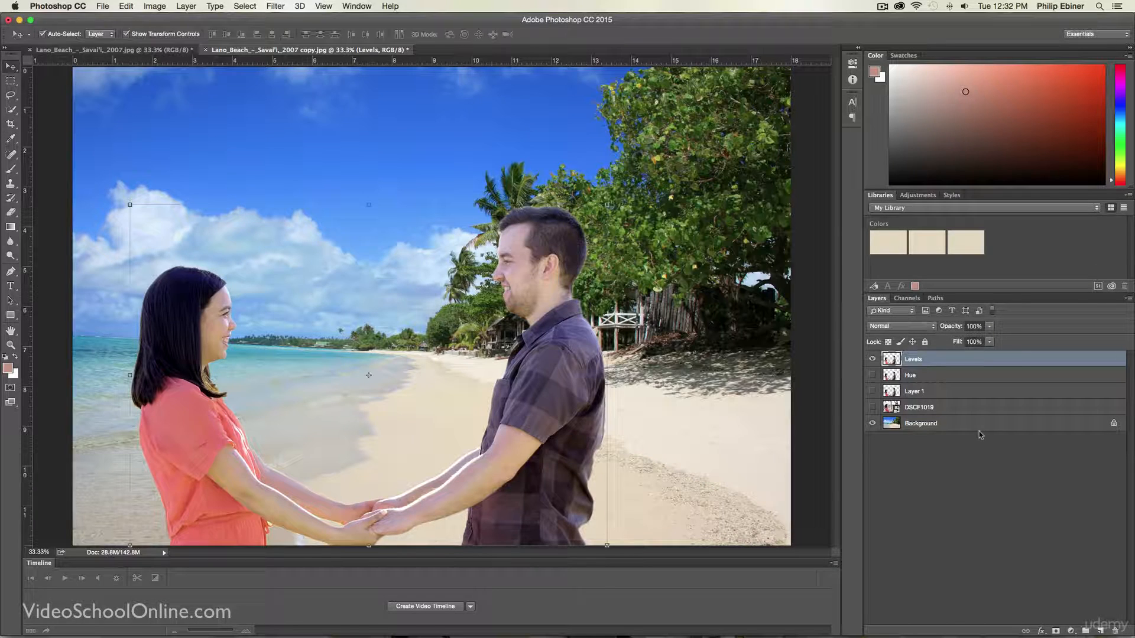
Compare the couple with the finished beach composite, and check the image with the Levels layer hidden and shown.
click(1002, 493)
click(186, 49)
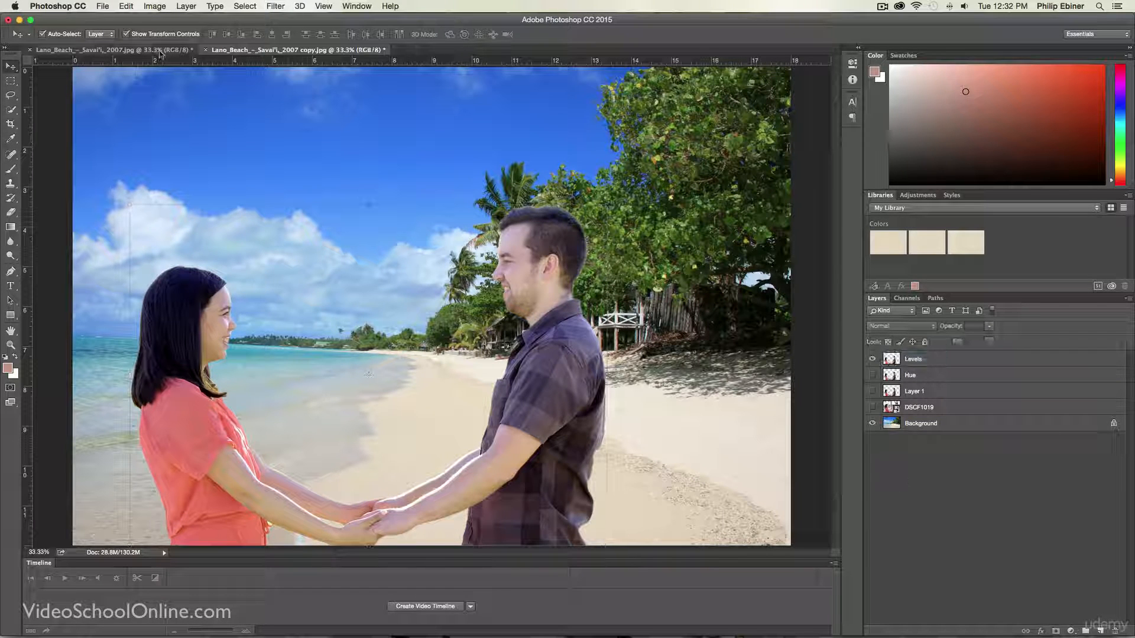
click(311, 52)
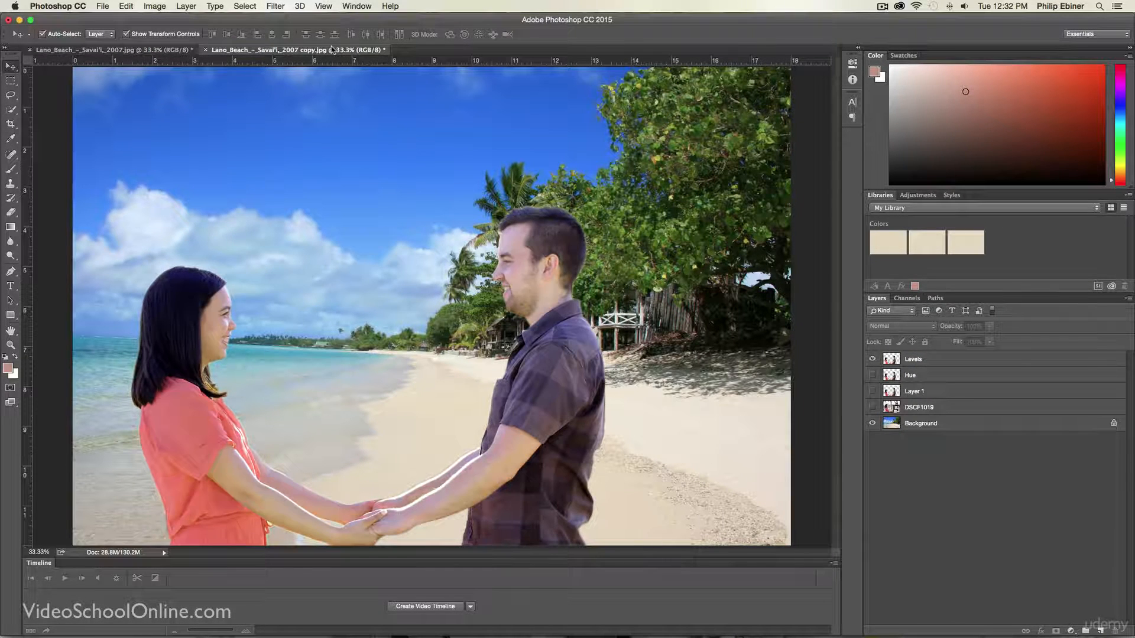
click(872, 359)
click(872, 360)
Raise the saturation of the couple on the Levels layer to +21 with Hue/Saturation.
click(917, 376)
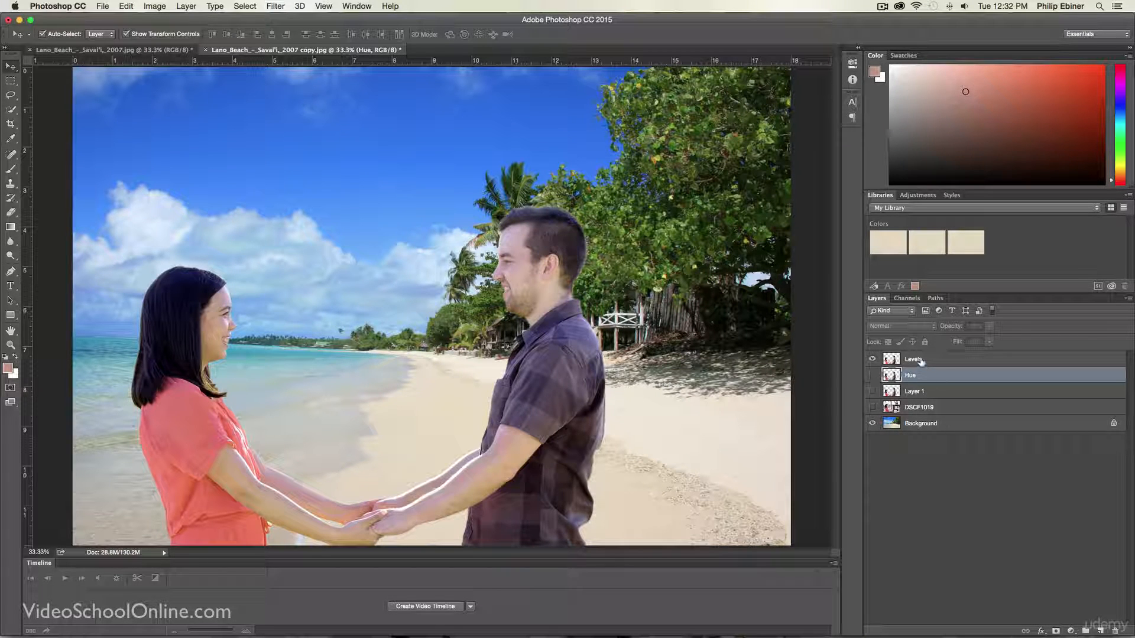
click(920, 360)
right_click(920, 362)
click(901, 366)
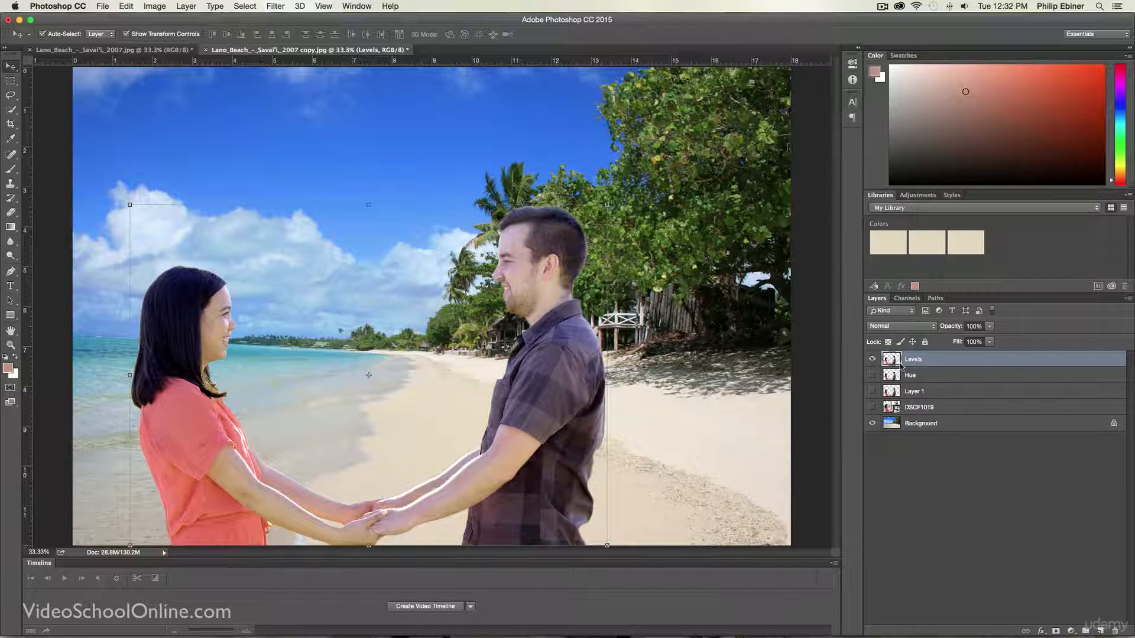
click(155, 5)
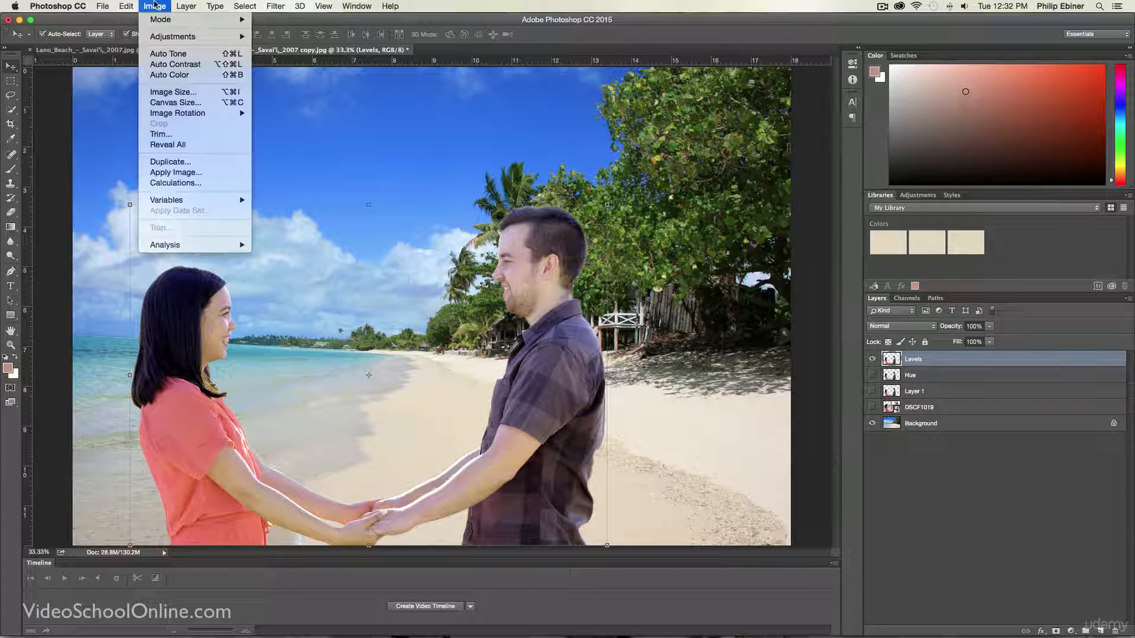
mouse_move(171, 37)
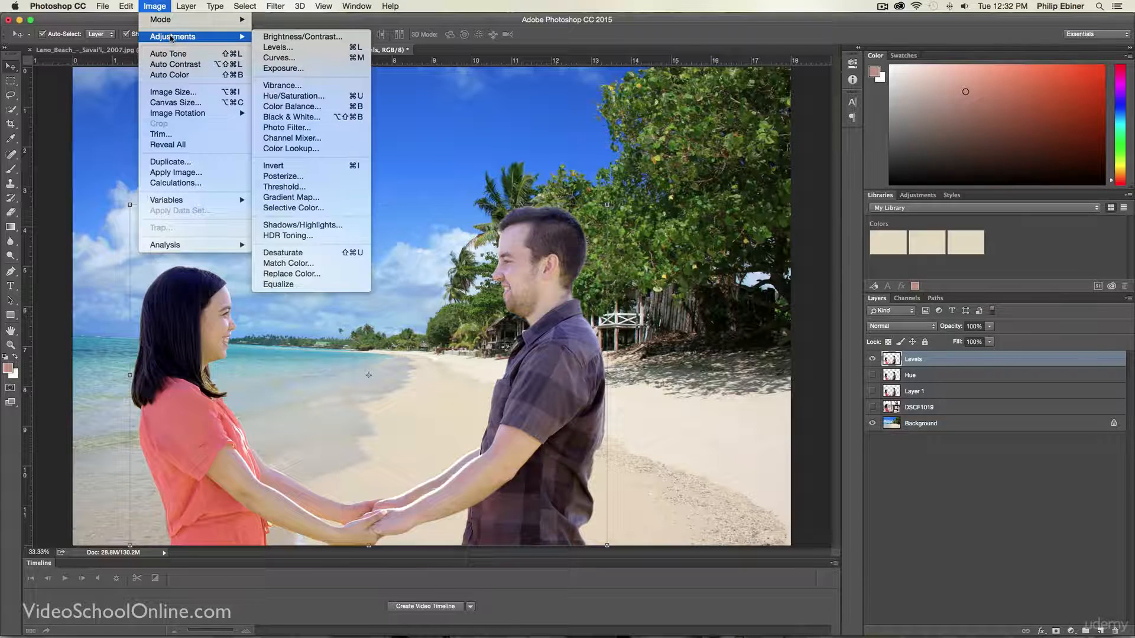
click(291, 96)
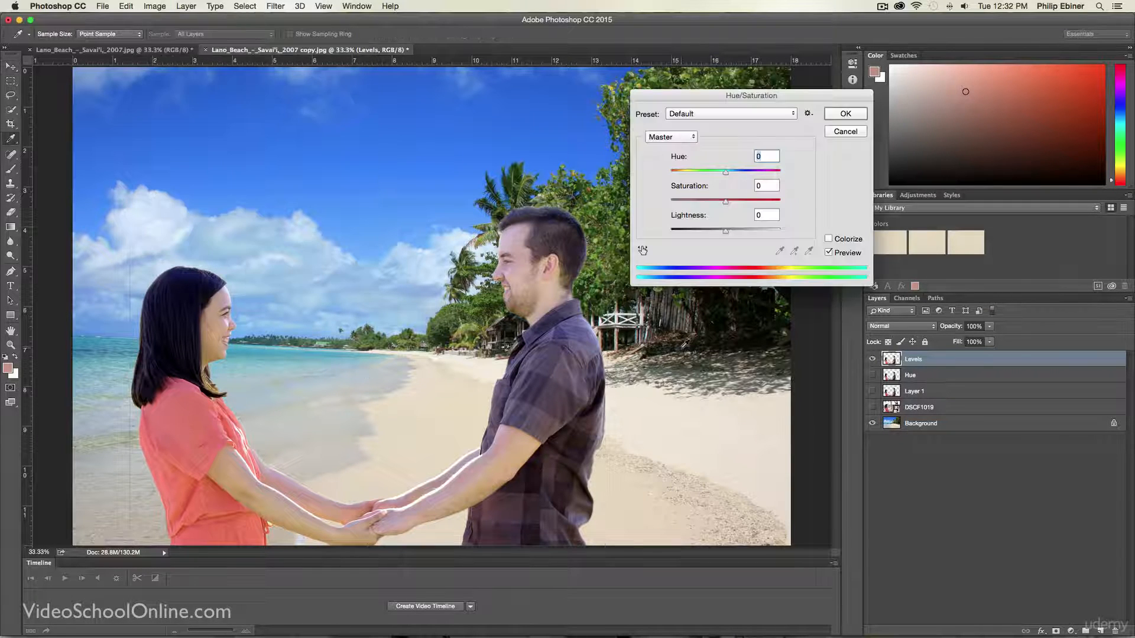
drag(728, 203, 738, 202)
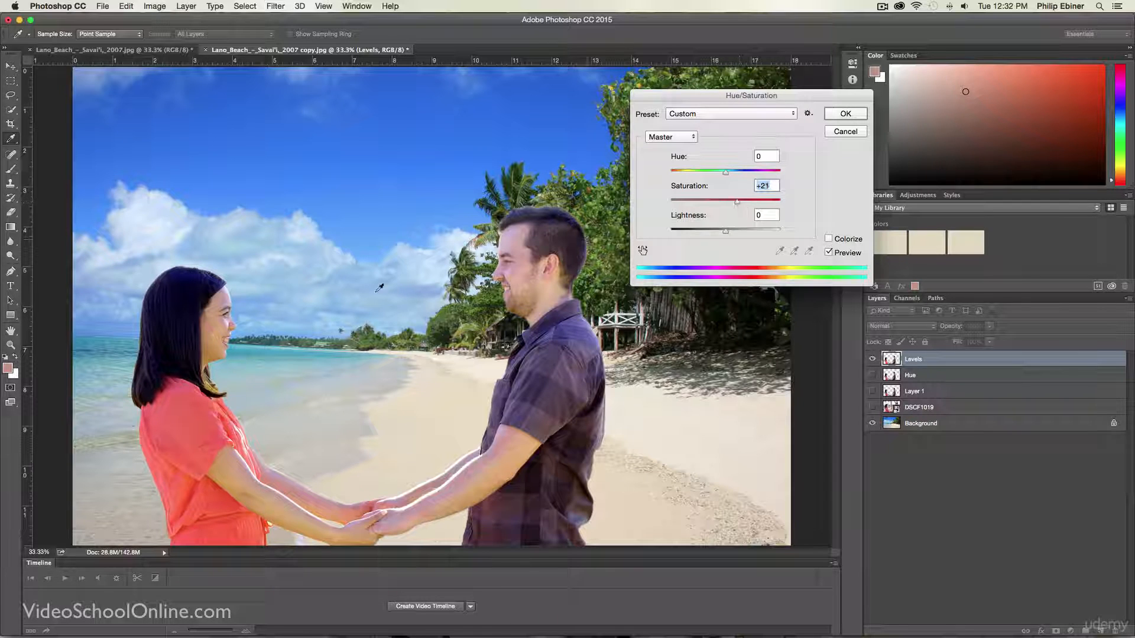
click(846, 114)
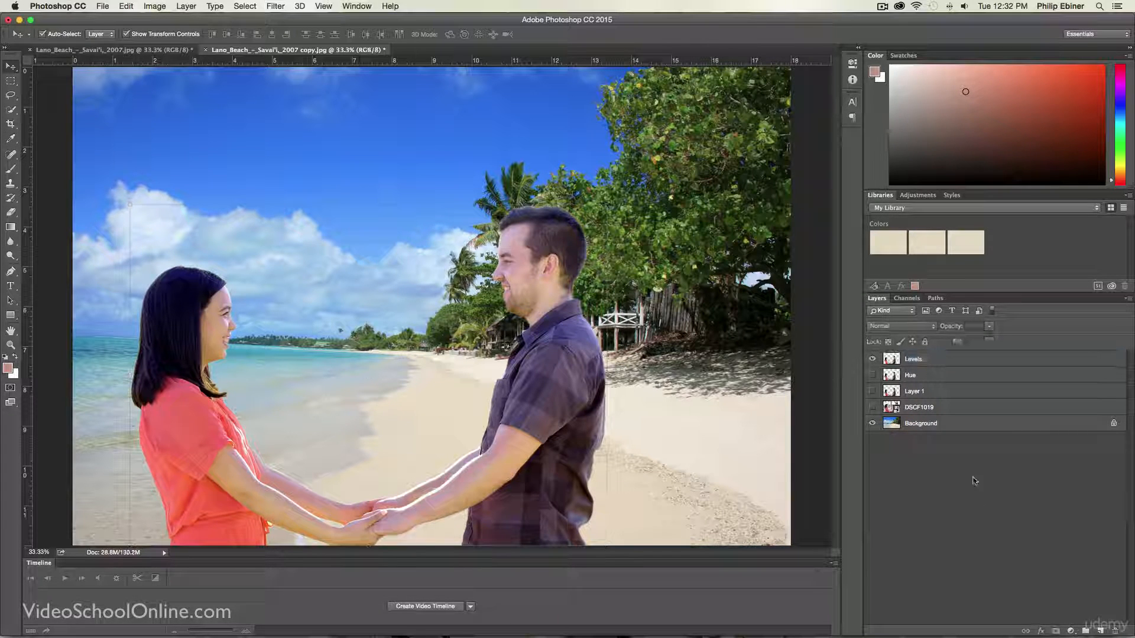
Check the finished composite's background, then unlock the Background layer in the working copy and duplicate it.
click(119, 48)
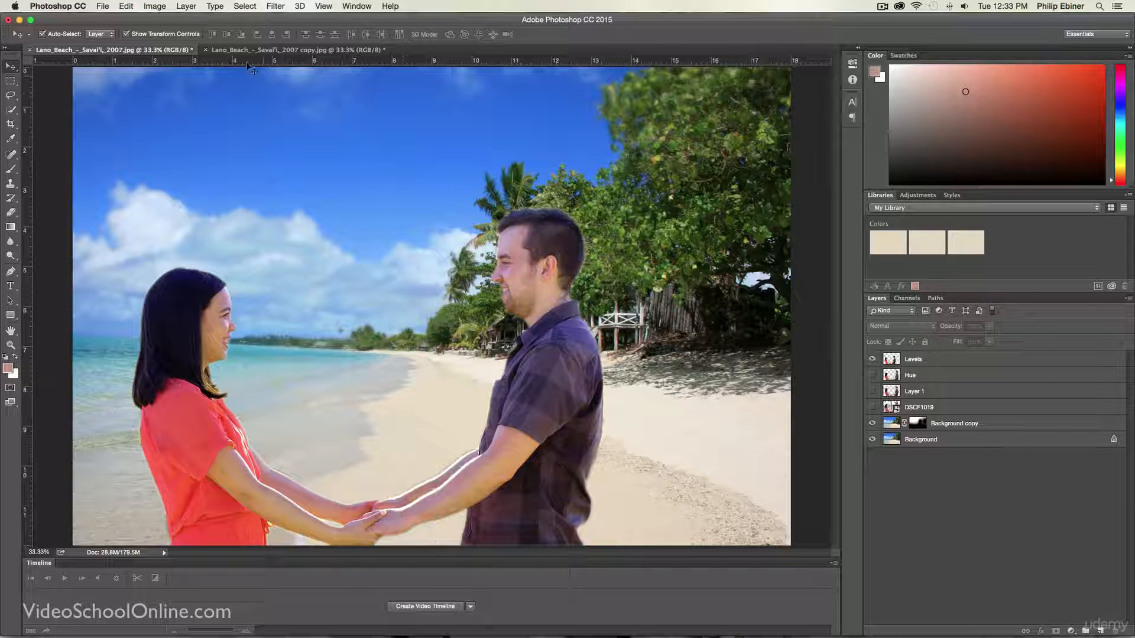
click(236, 49)
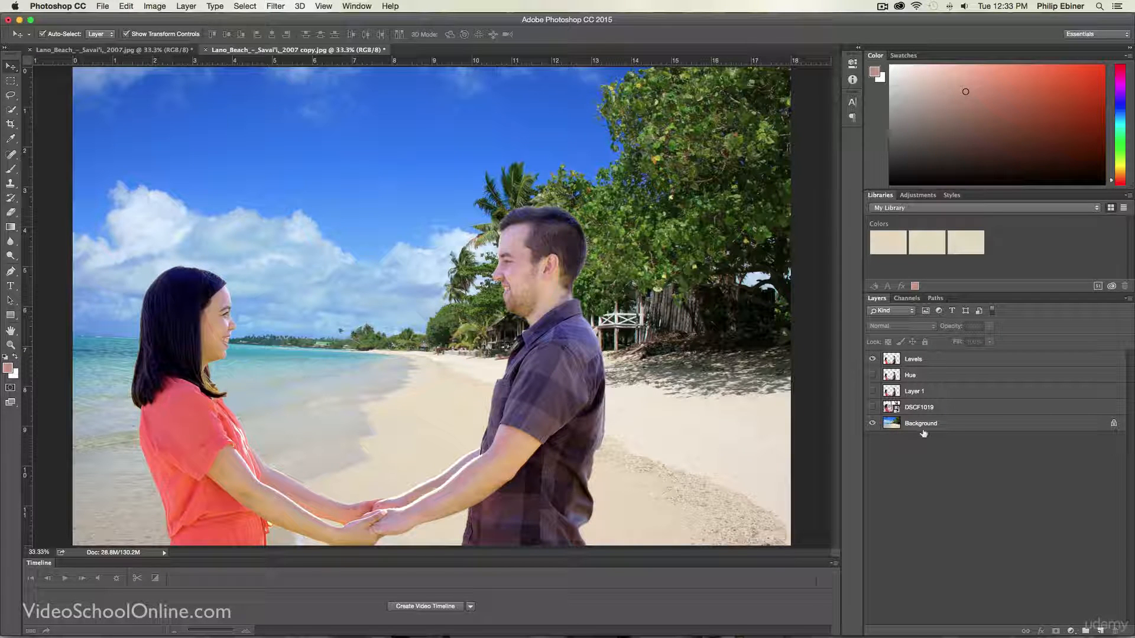
click(954, 423)
click(1115, 424)
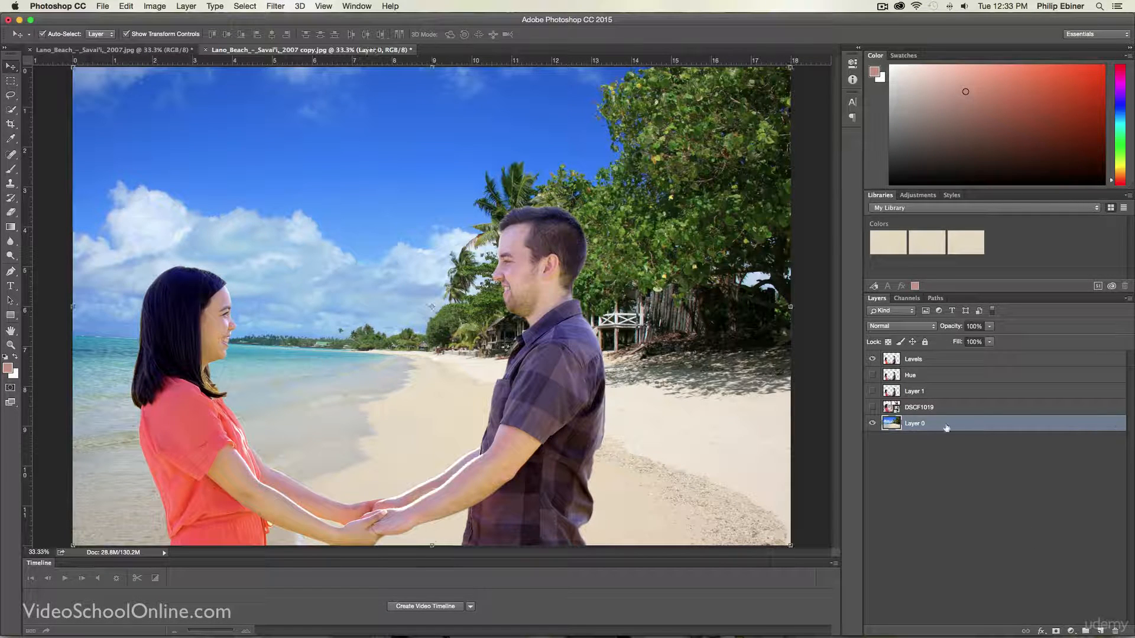
drag(914, 426, 1100, 631)
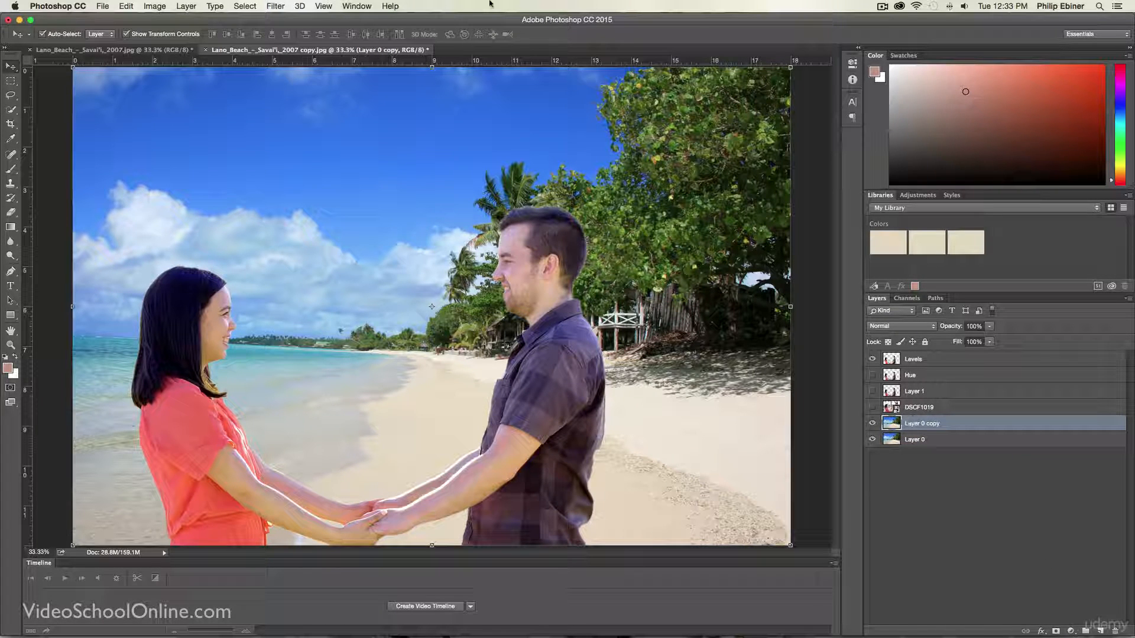
Apply a Gaussian Blur with a radius of about 10.1 pixels to the duplicated beach layer and compare it with the sharp original.
click(244, 6)
mouse_move(270, 5)
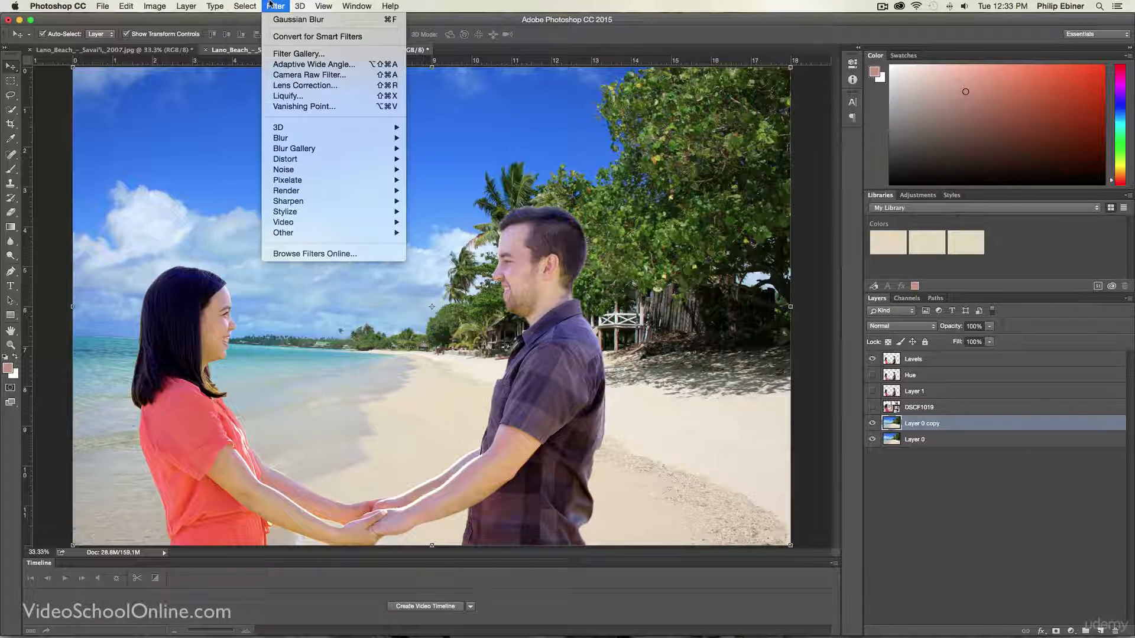
mouse_move(298, 142)
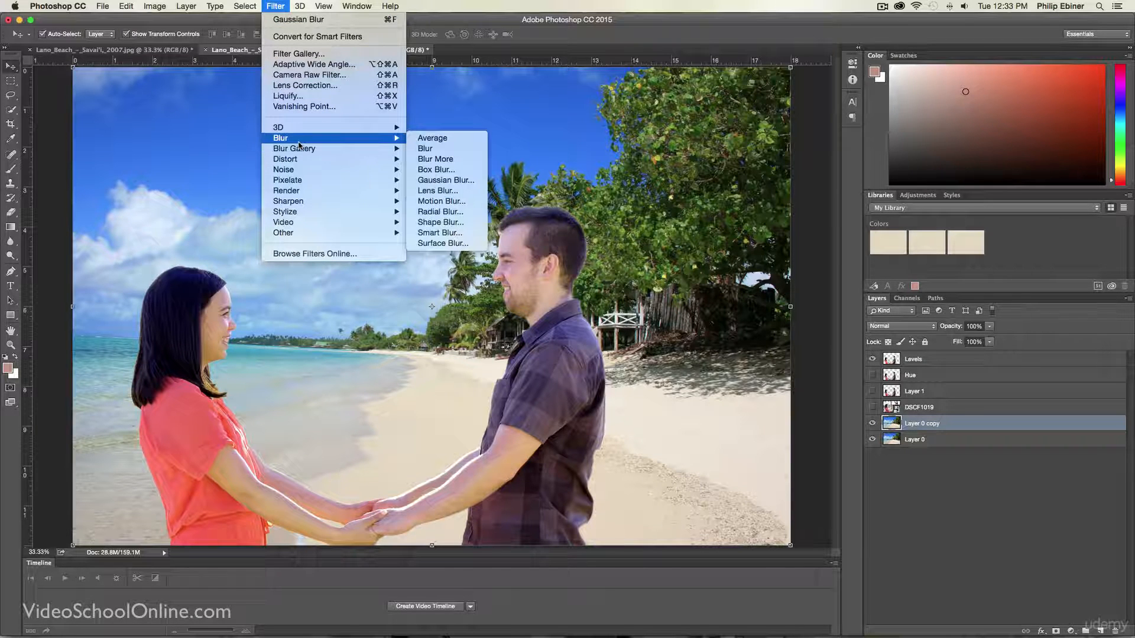
click(446, 179)
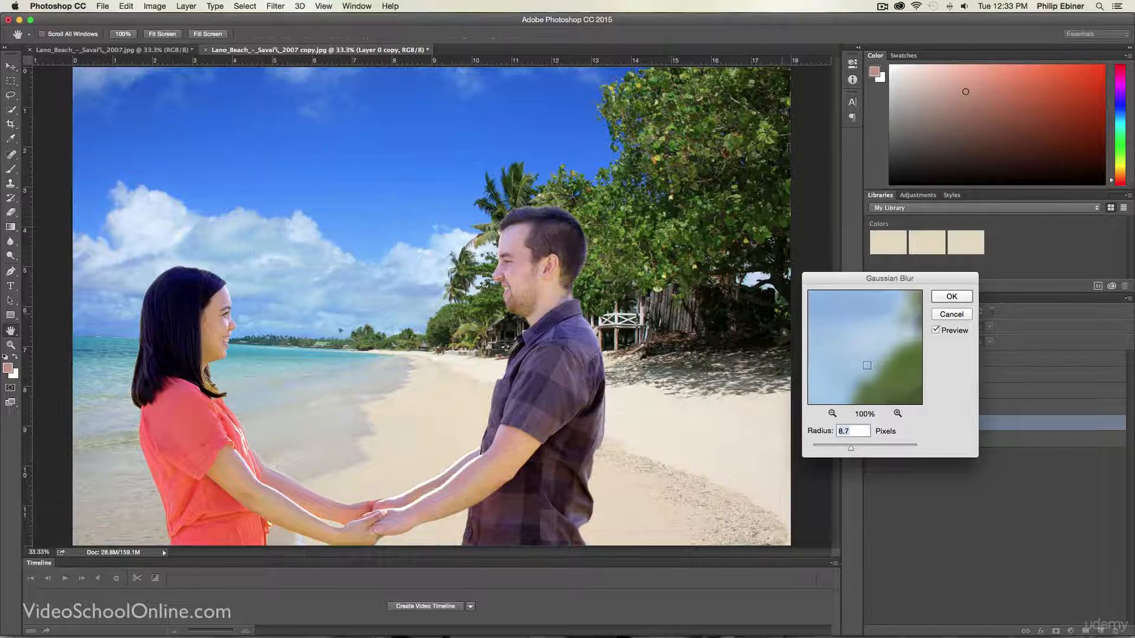
drag(849, 450, 856, 450)
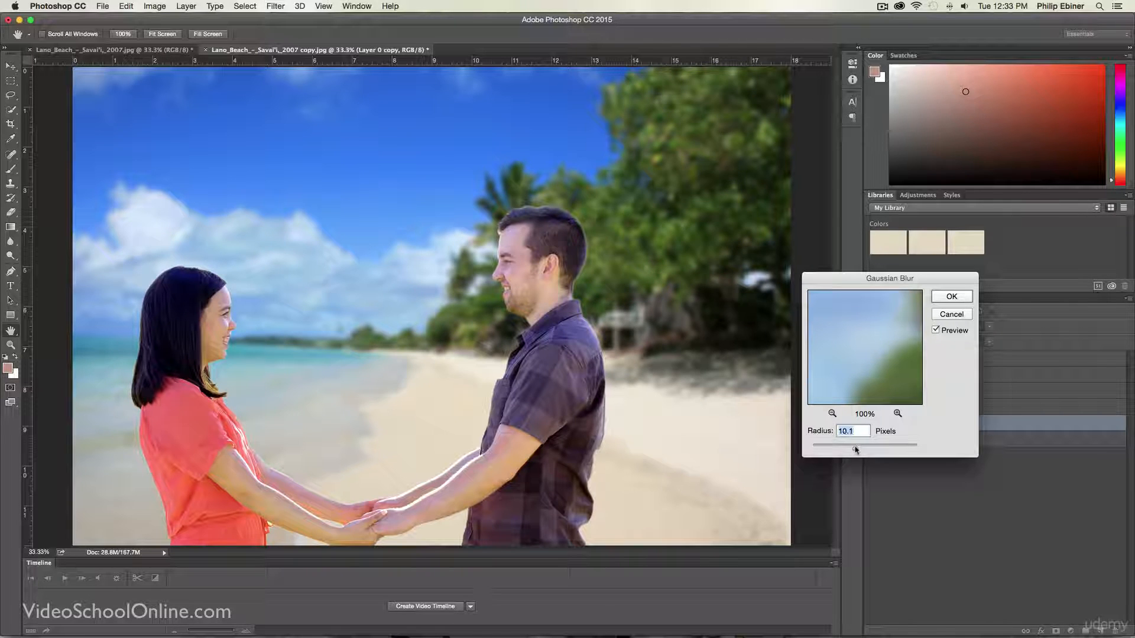
click(951, 297)
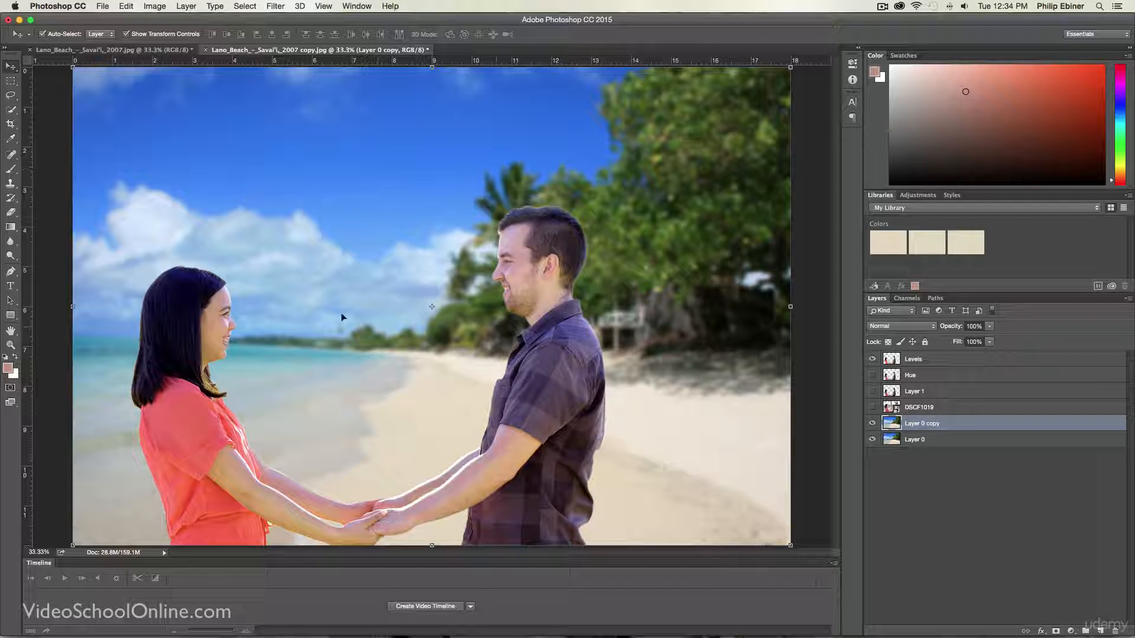
click(872, 423)
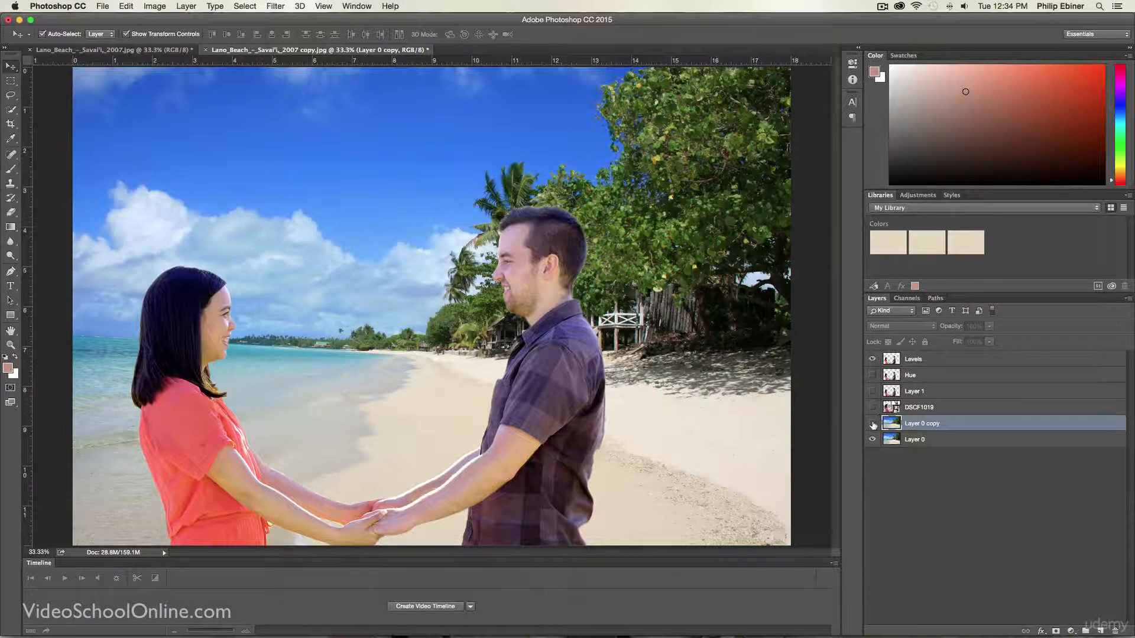
click(872, 423)
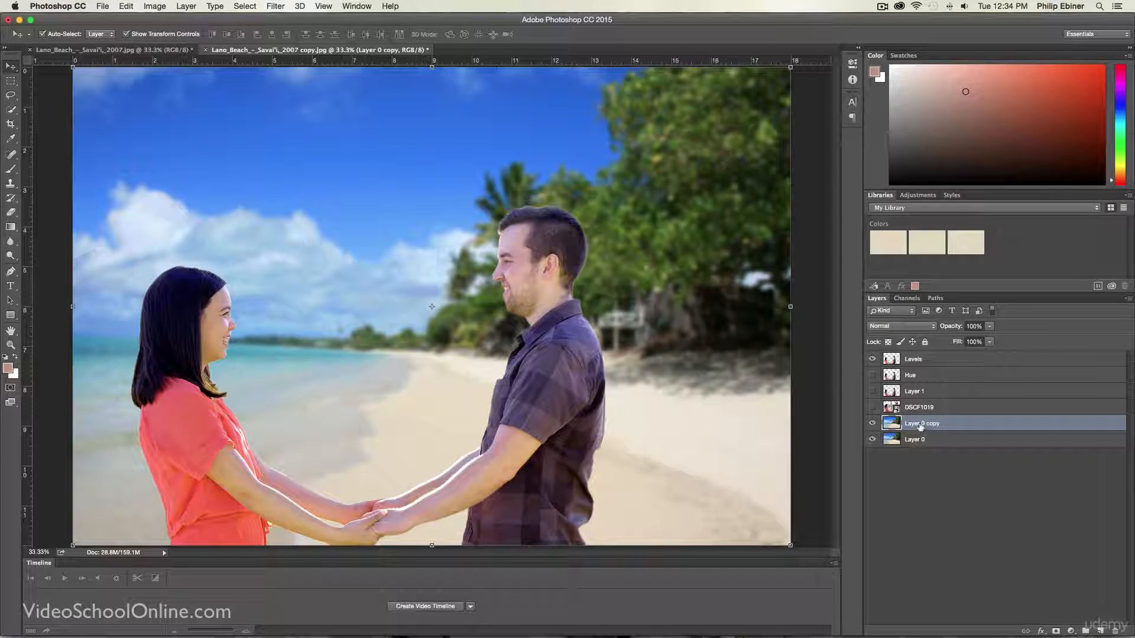
Add a layer mask to the blurred Layer 0 copy and set up a soft 1400 px brush with black as the foreground colour.
drag(921, 426, 1058, 633)
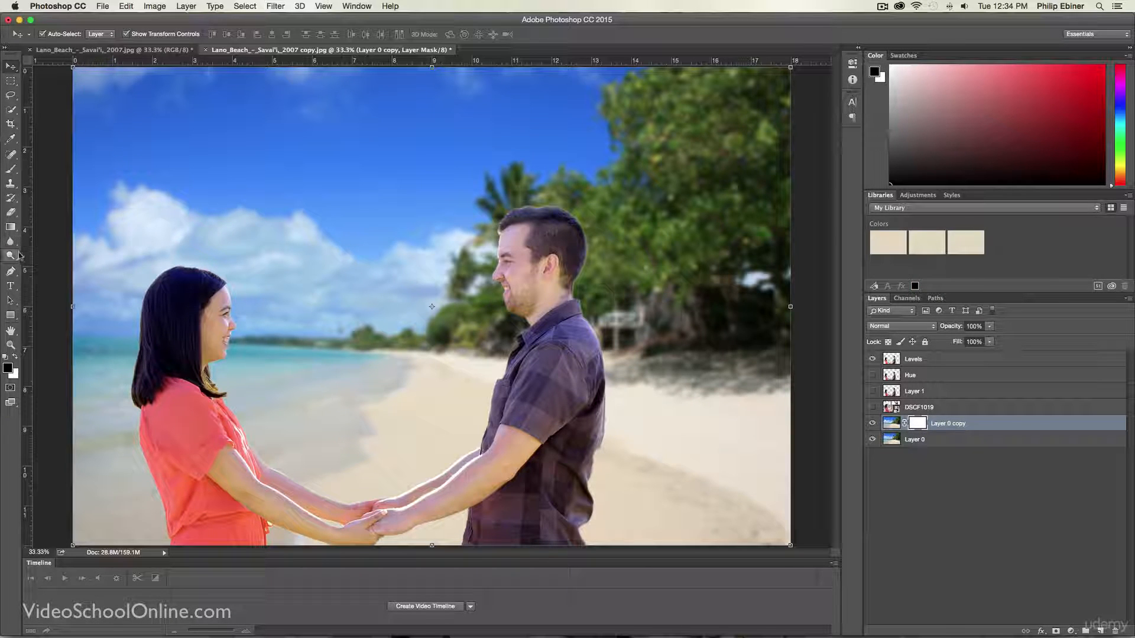
key(b)
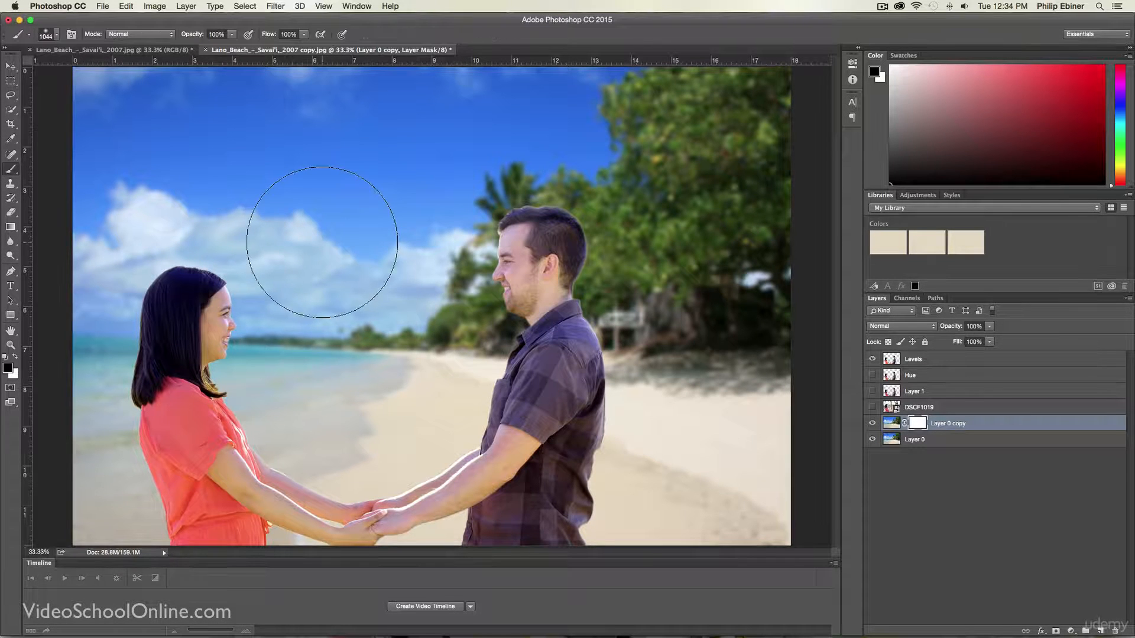
click(57, 35)
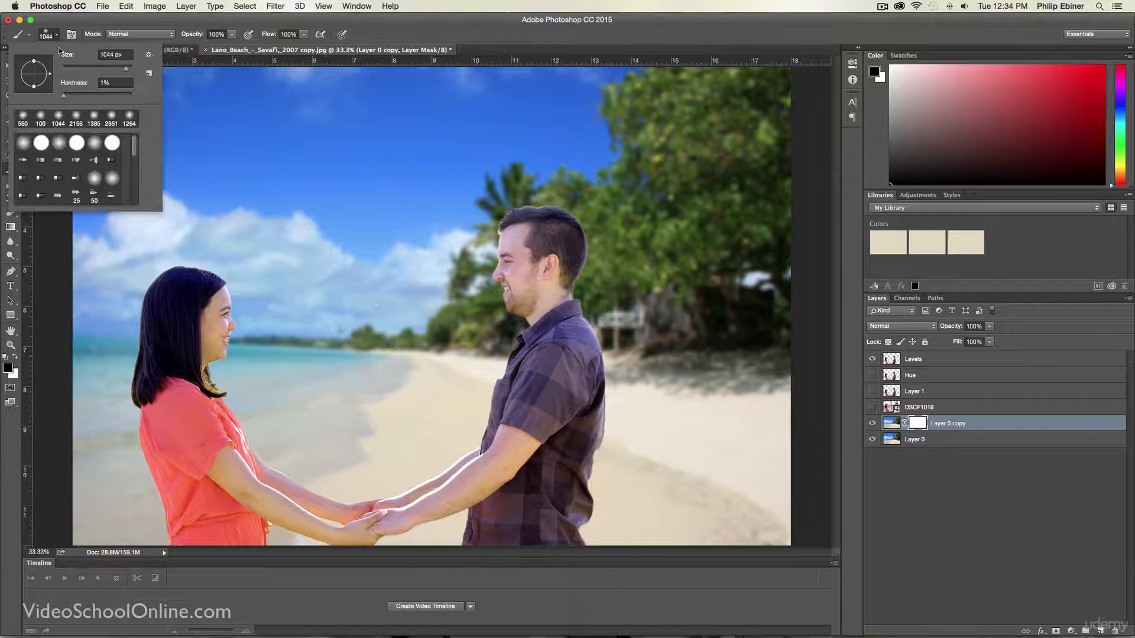
drag(127, 70, 120, 69)
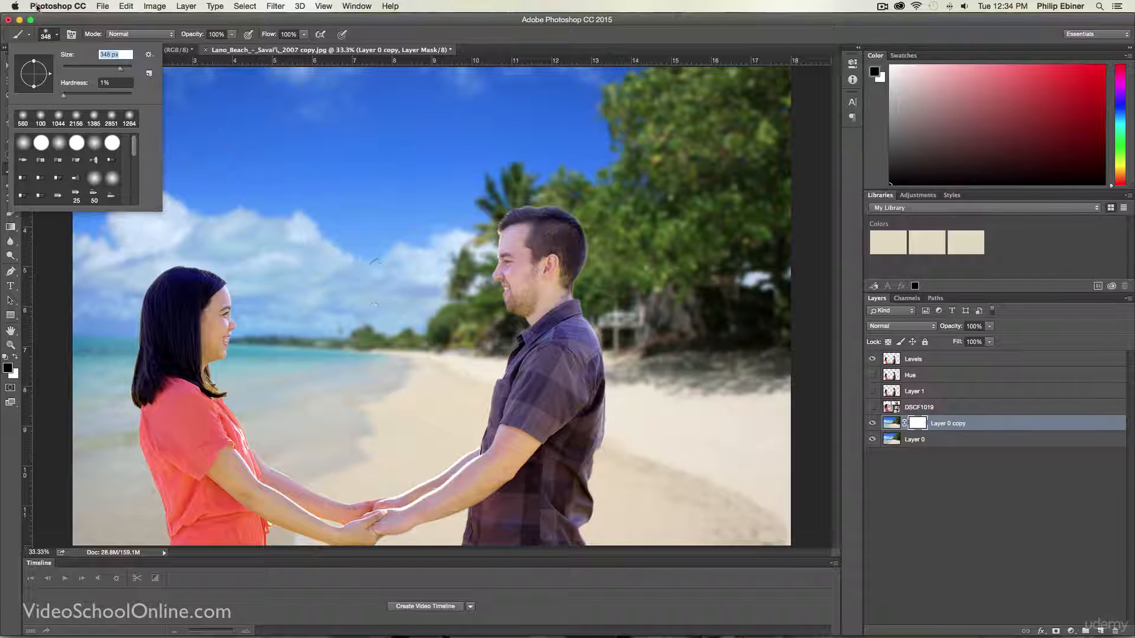
click(127, 70)
click(368, 302)
key(ctrl+z)
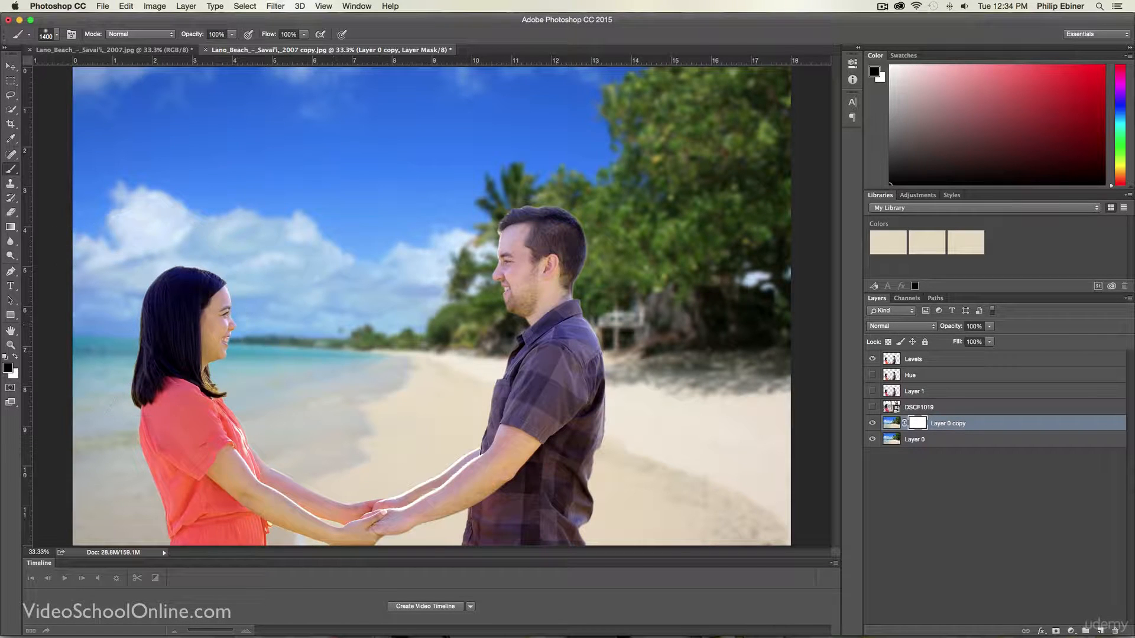
click(7, 369)
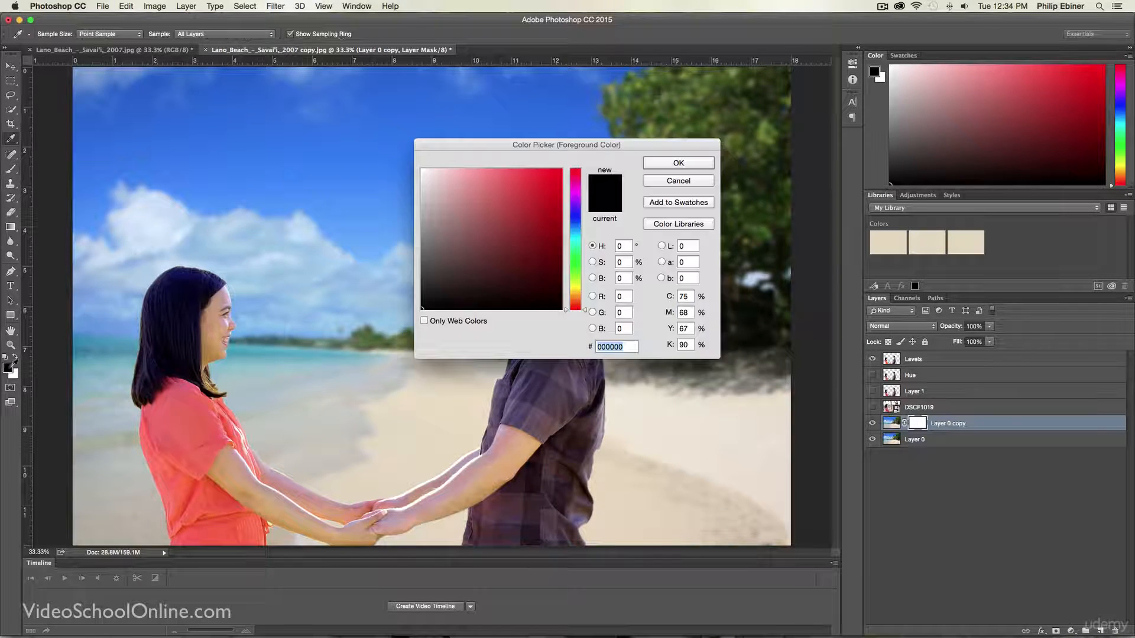
click(678, 163)
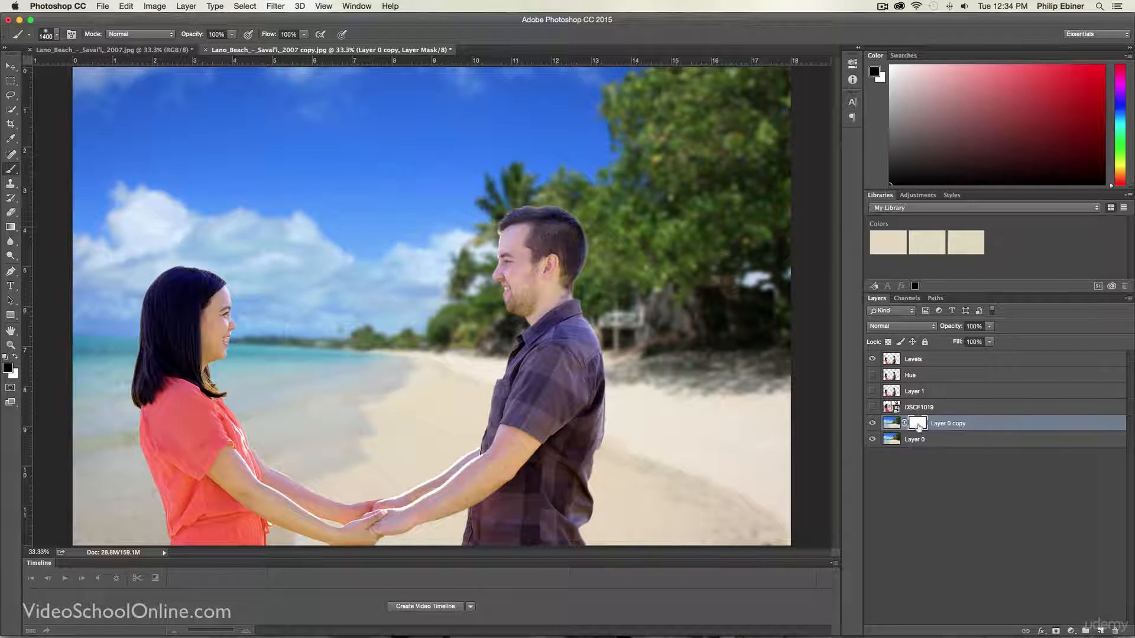
Paint black on the mask of Layer 0 copy over the foreground sand, shallow water and large trees, reducing the brush to about 949 px for the trees.
mouse_move(704, 325)
mouse_down()
mouse_move(704, 444)
mouse_move(666, 456)
mouse_up()
drag(391, 506, 152, 525)
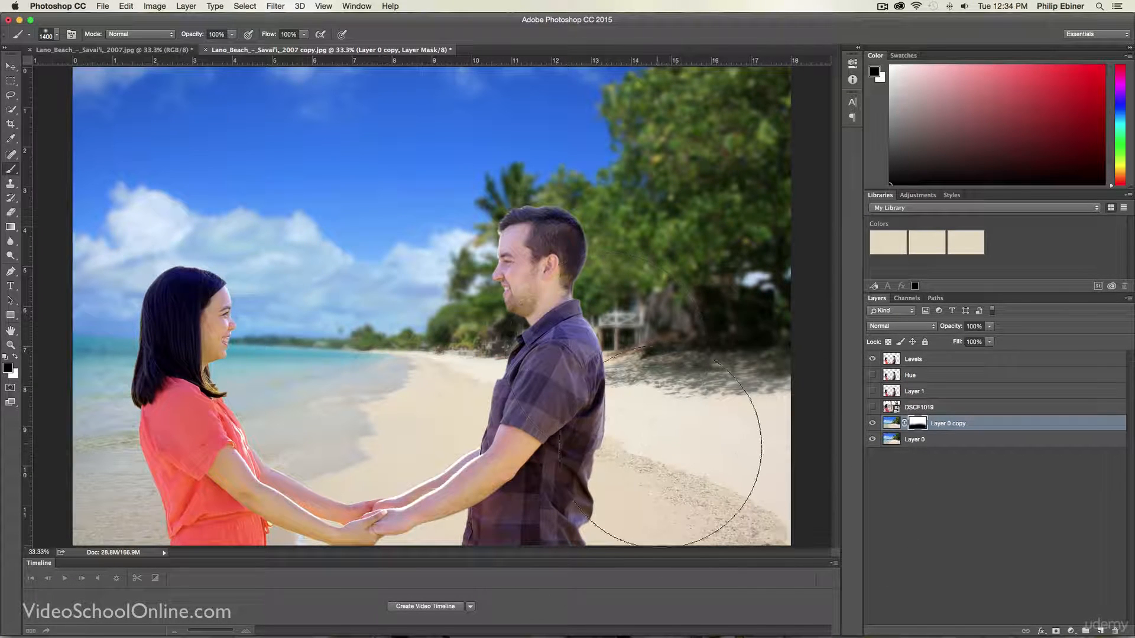
drag(509, 444, 568, 442)
scroll(552, 419, down, 3)
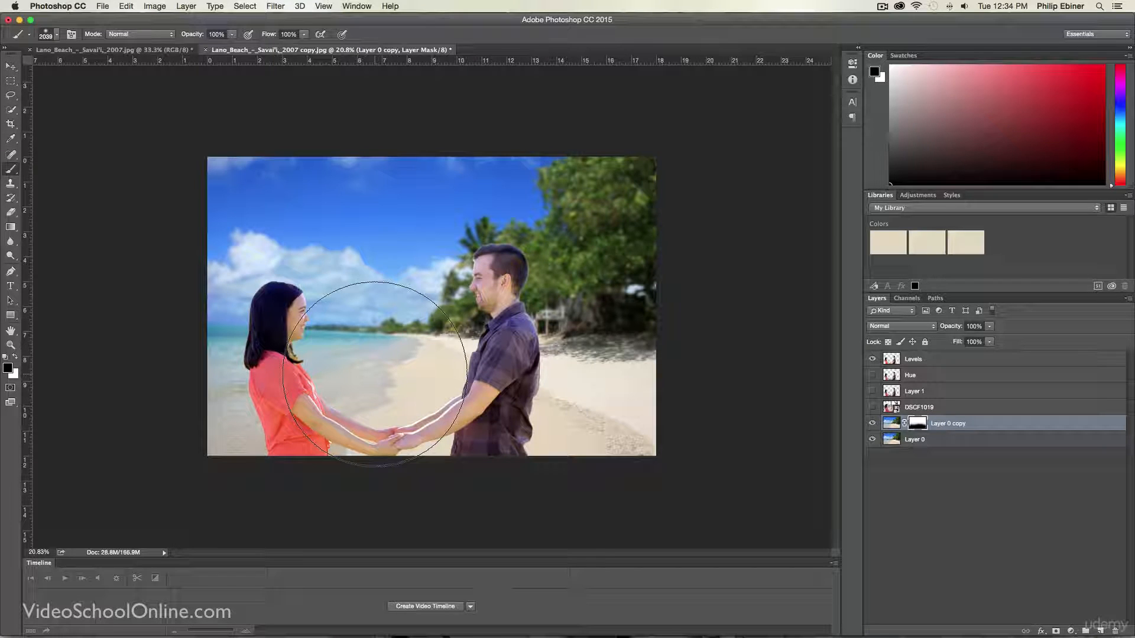
mouse_move(447, 379)
mouse_down()
mouse_move(414, 379)
mouse_move(491, 389)
mouse_move(392, 399)
mouse_move(435, 398)
mouse_move(411, 402)
mouse_up()
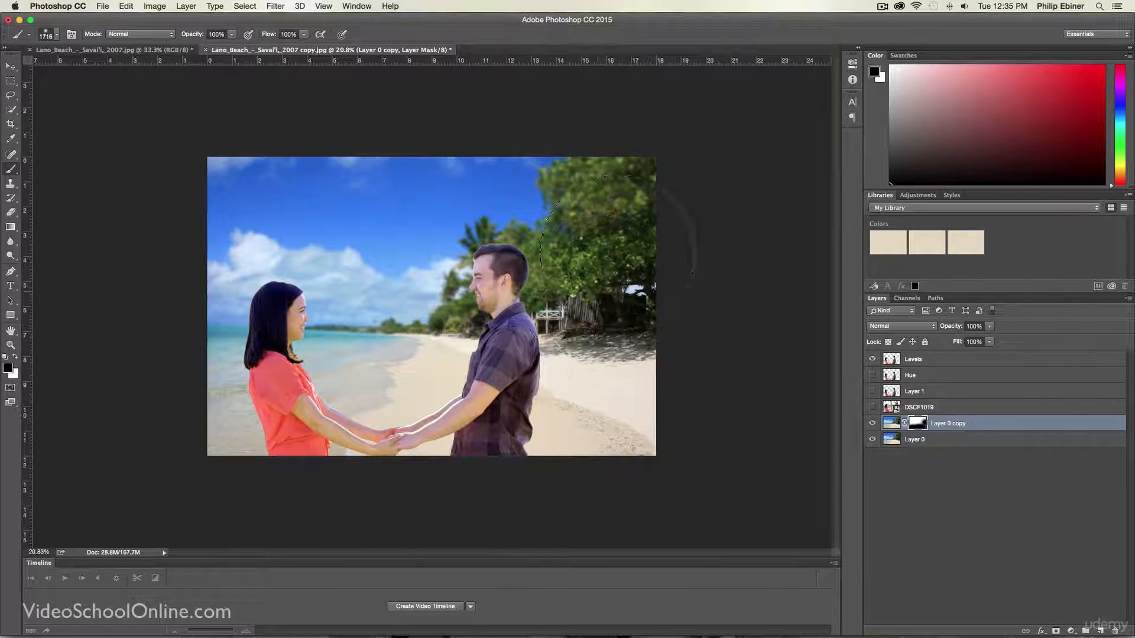
drag(627, 260, 592, 261)
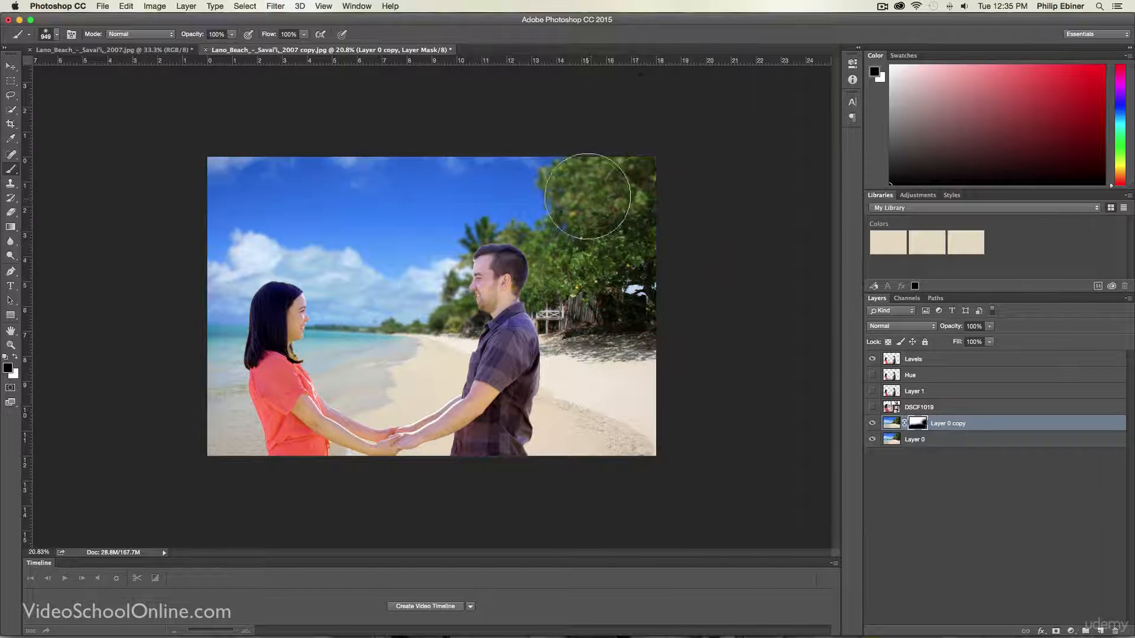
mouse_move(587, 196)
mouse_down()
mouse_move(592, 183)
mouse_move(643, 199)
mouse_move(572, 269)
mouse_move(507, 265)
mouse_move(500, 320)
mouse_move(435, 383)
mouse_move(511, 365)
mouse_move(233, 382)
mouse_move(237, 393)
mouse_up()
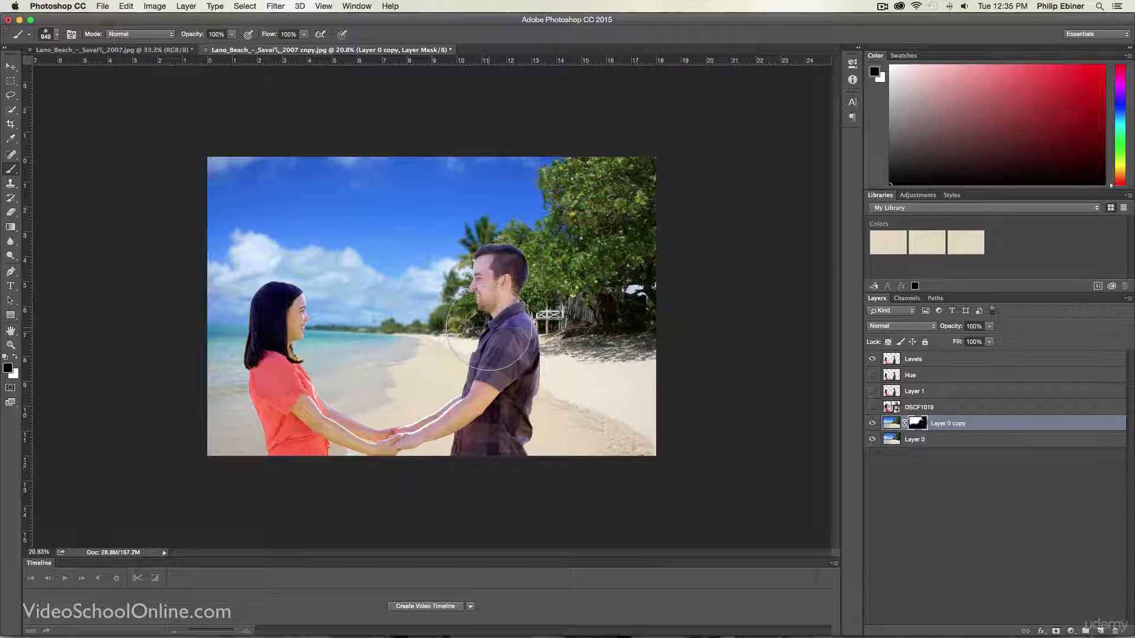
Mask the blur off the palm and bushes around the man's head with a smaller black brush of about 369 px.
key(z)
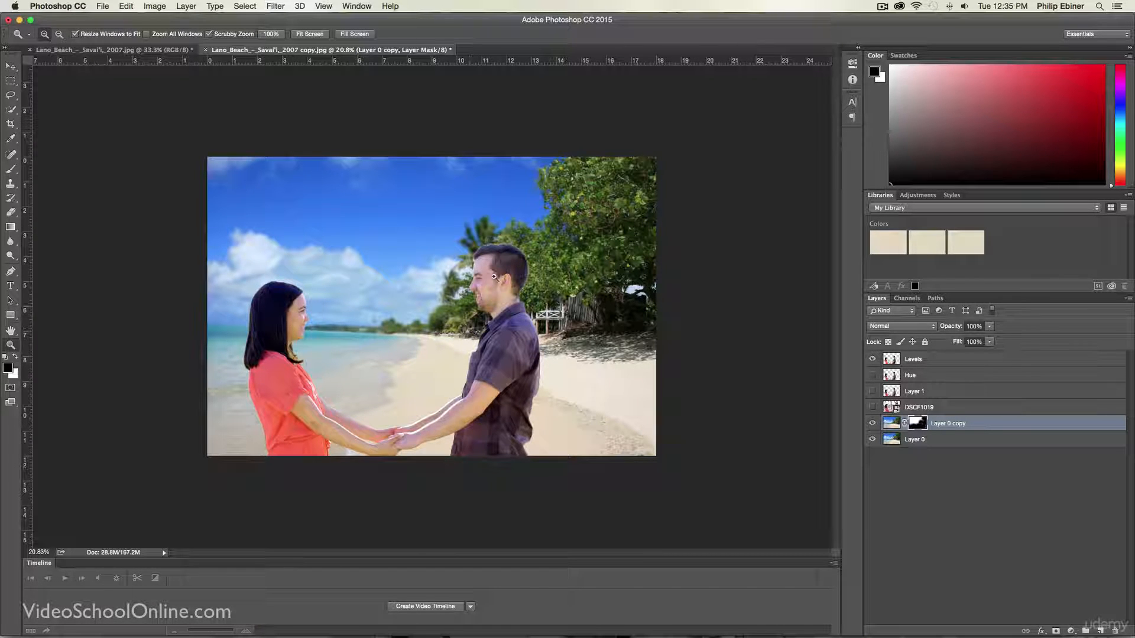
click(530, 307)
click(531, 307)
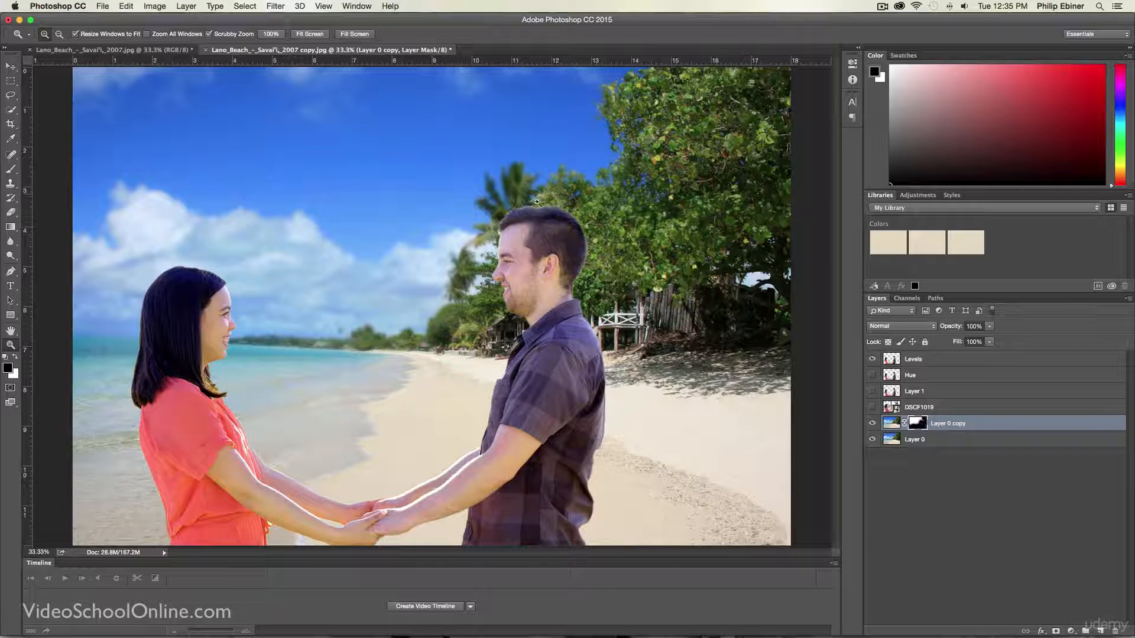
key(b)
drag(585, 249, 532, 249)
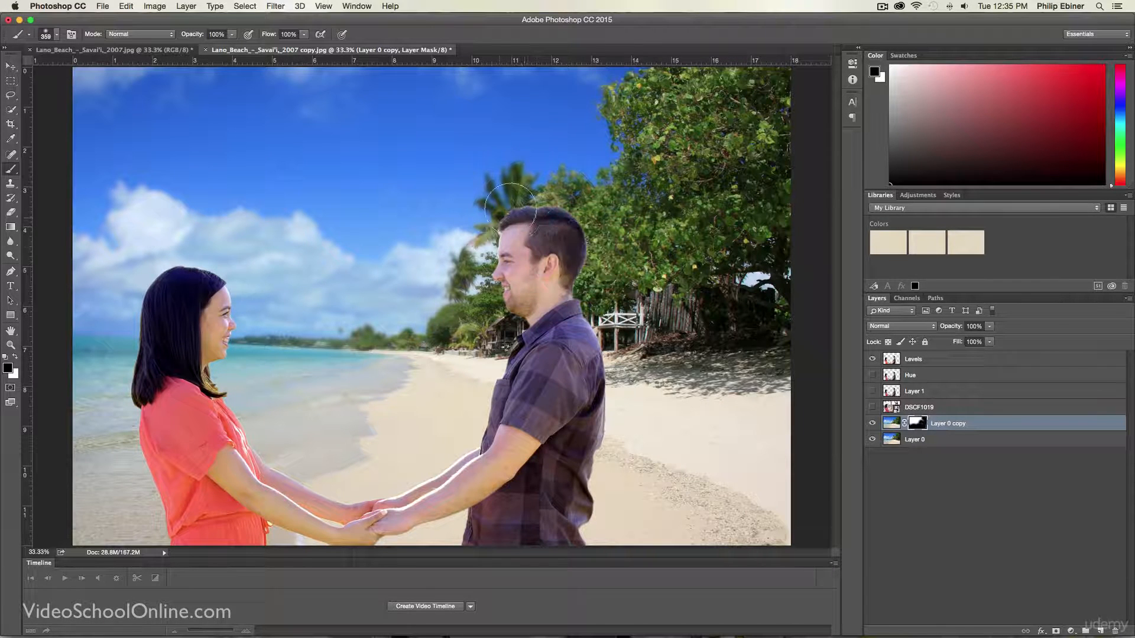
drag(505, 200, 523, 187)
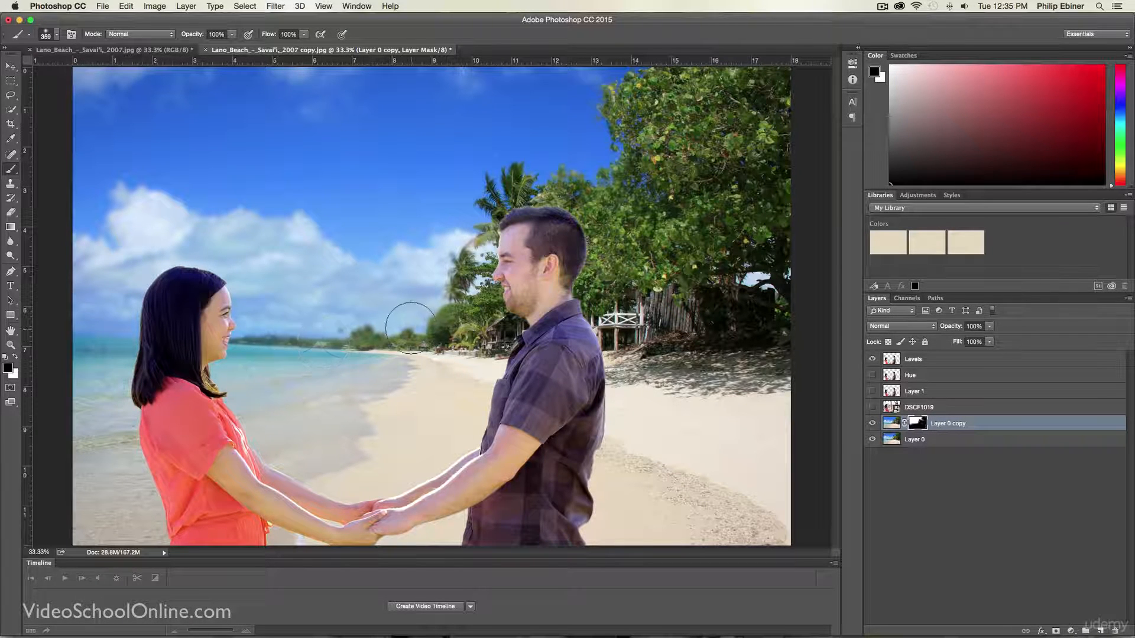
key(z)
alt+click(484, 316)
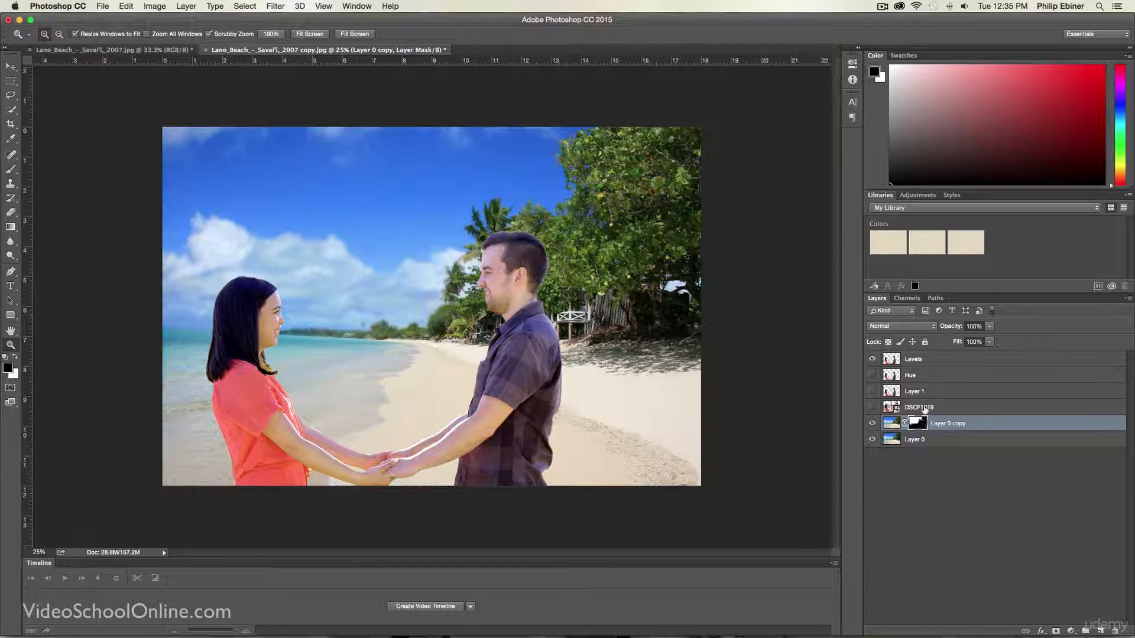
click(986, 424)
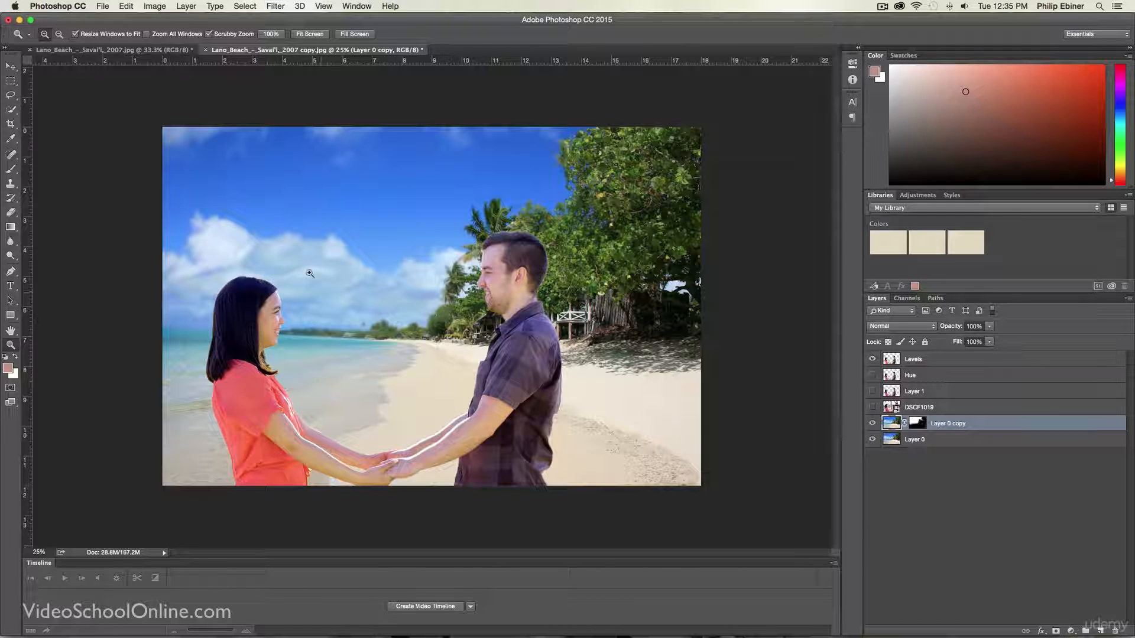
click(943, 443)
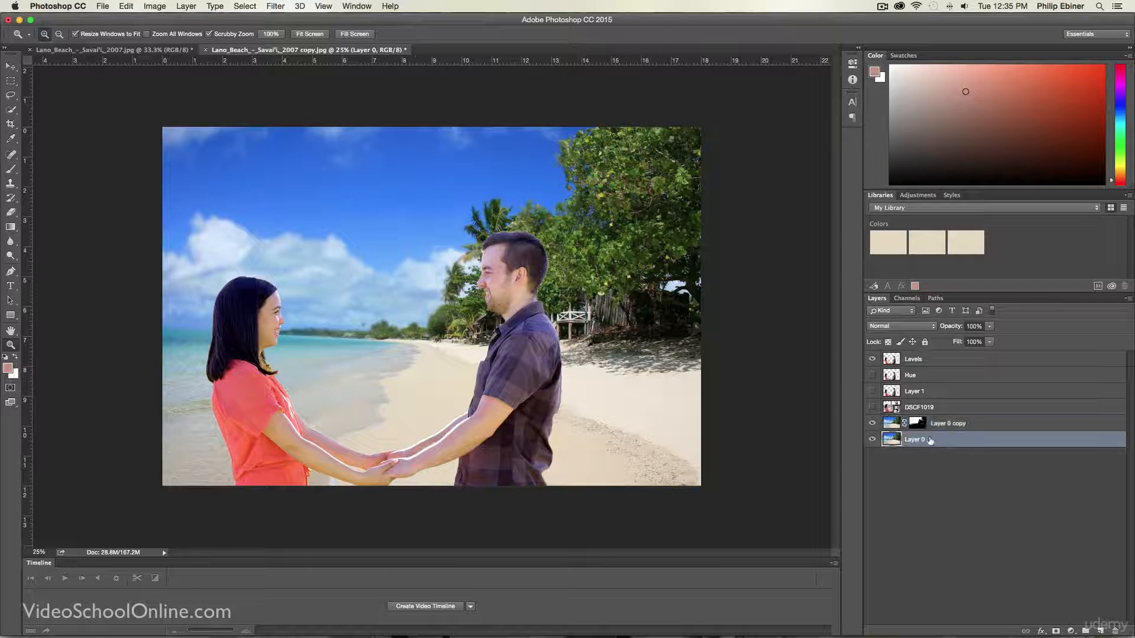
right_click(921, 441)
key(Escape)
double_click(915, 440)
click(999, 440)
Duplicate the sharp Layer 0 and apply a Gaussian Blur with a radius of 5 pixels to the new copy.
drag(930, 443, 1099, 630)
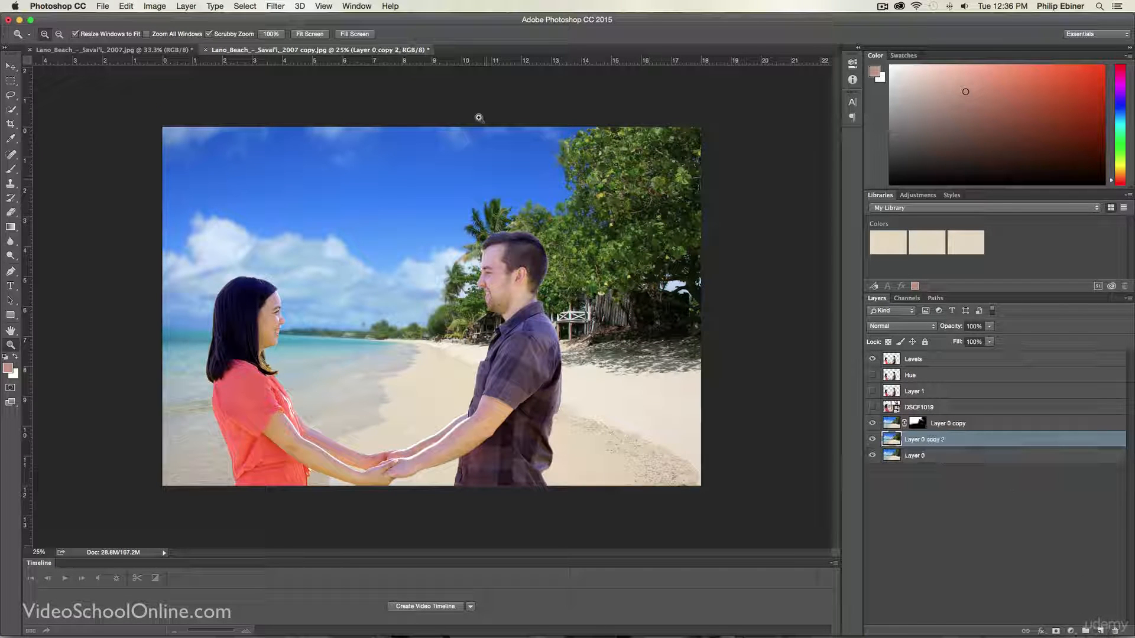
click(275, 6)
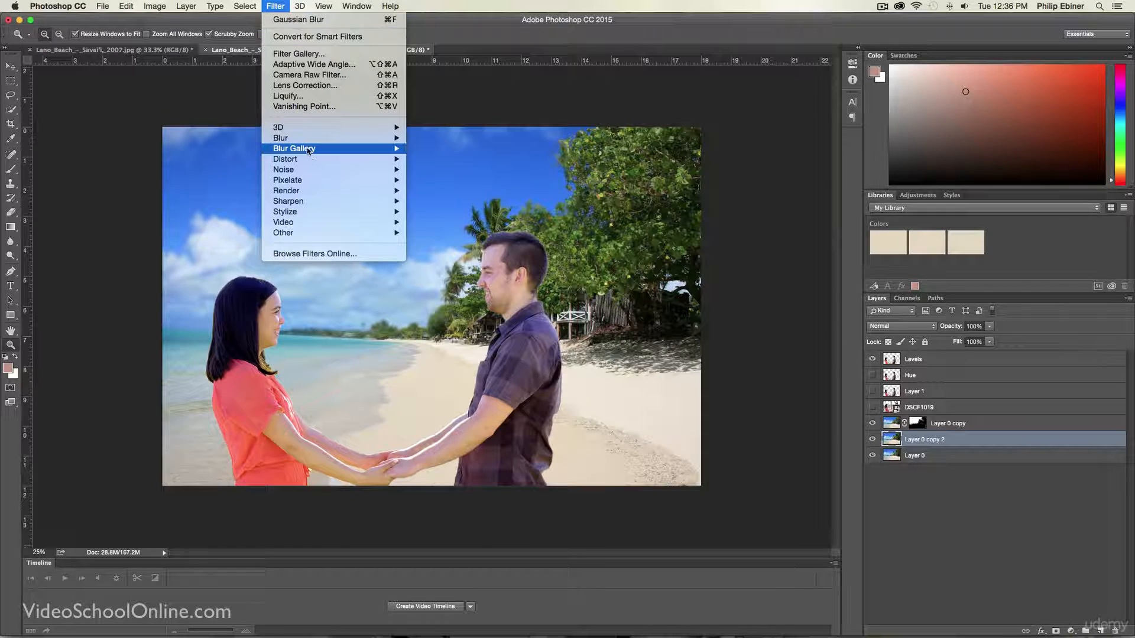
mouse_move(311, 138)
click(441, 183)
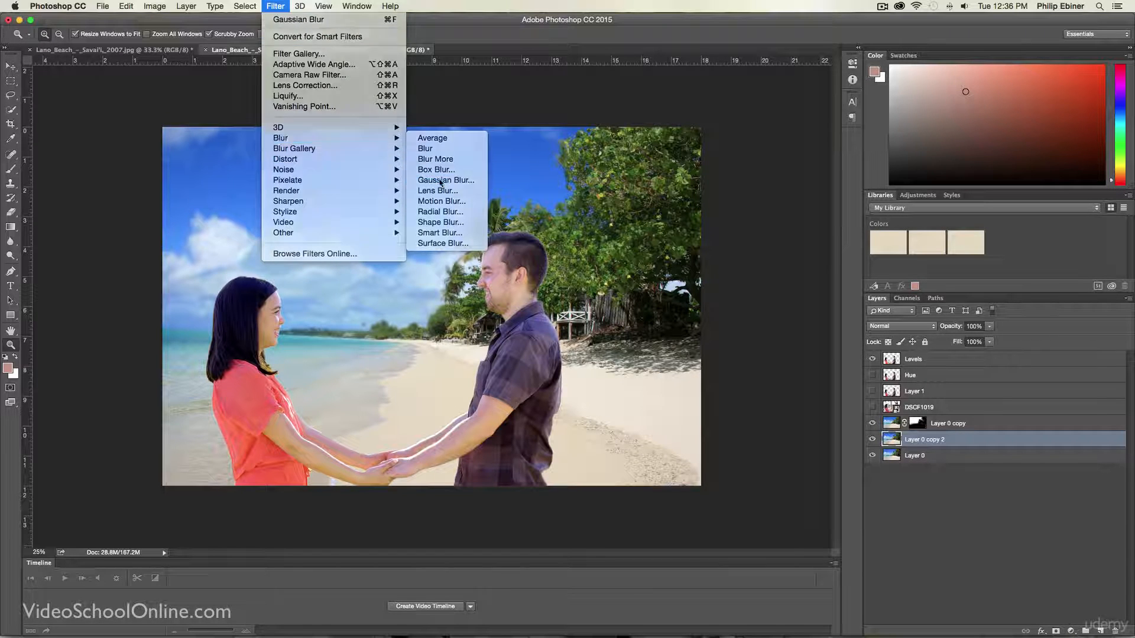
text(3)
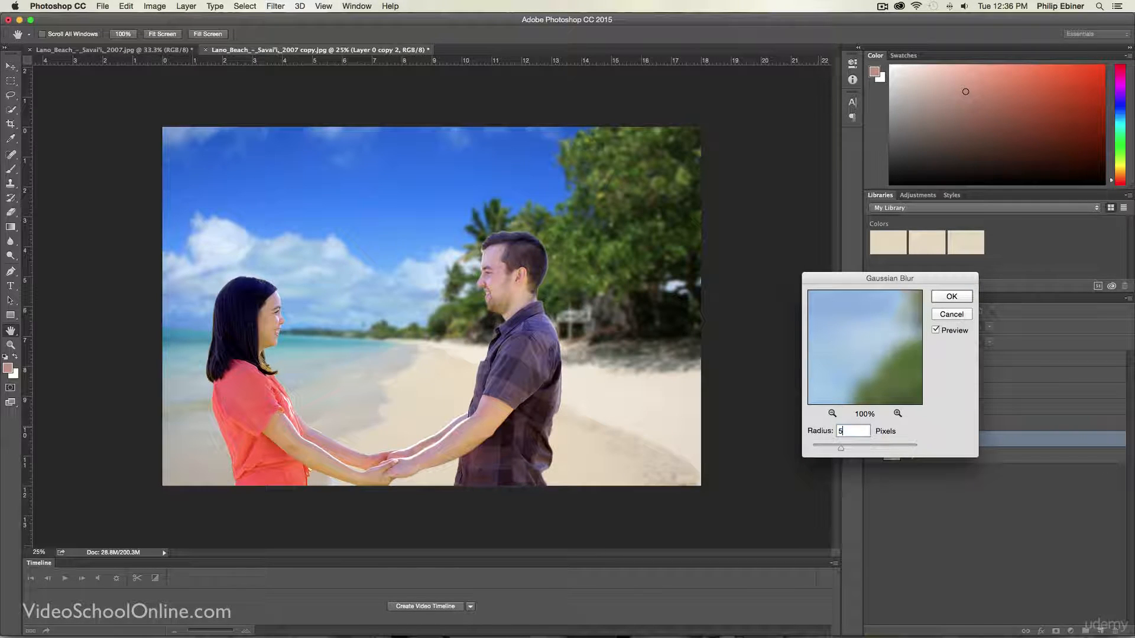
key(Return)
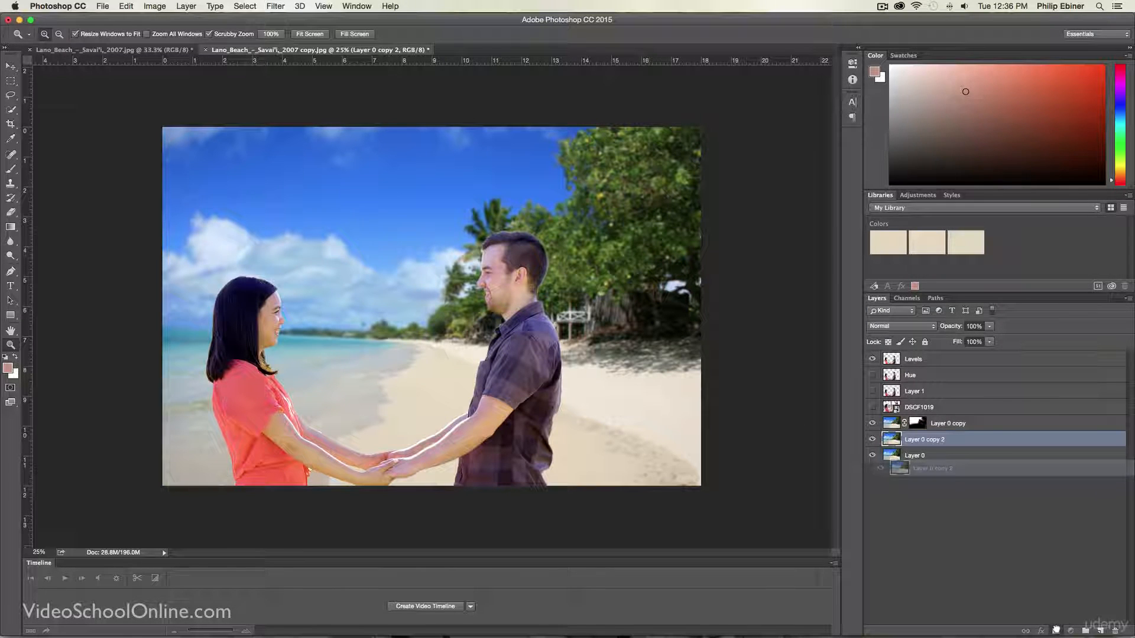
Add a layer mask to Layer 0 copy 2 and paint black over the foreground sand and nearest trees with soft brushes of about 1448 and 960 px.
click(1055, 631)
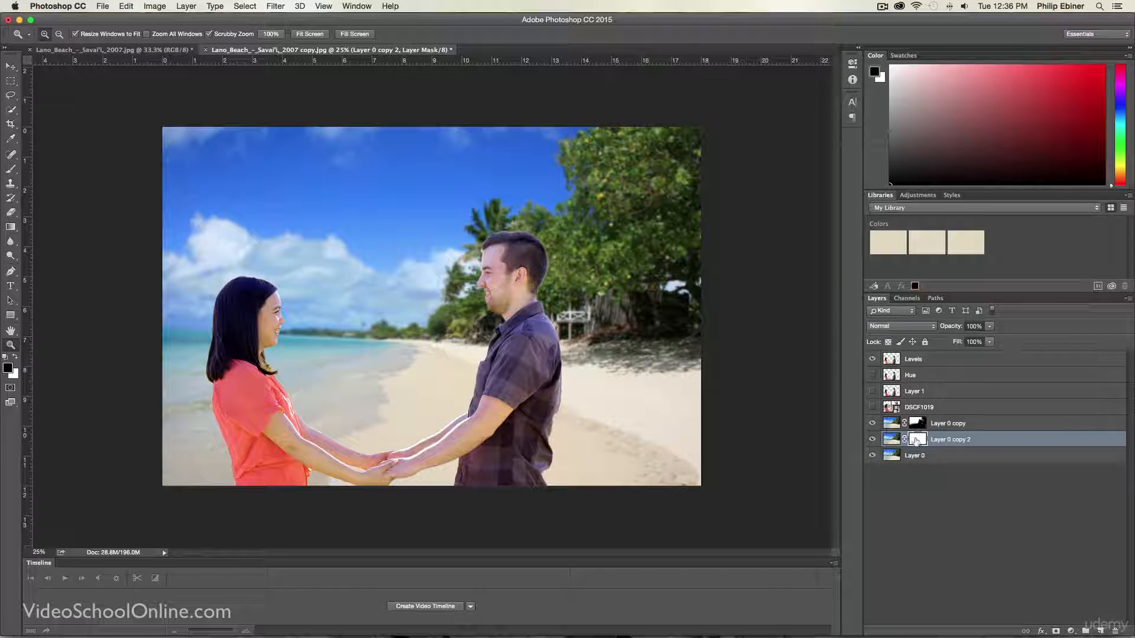
key(b)
drag(439, 351, 497, 352)
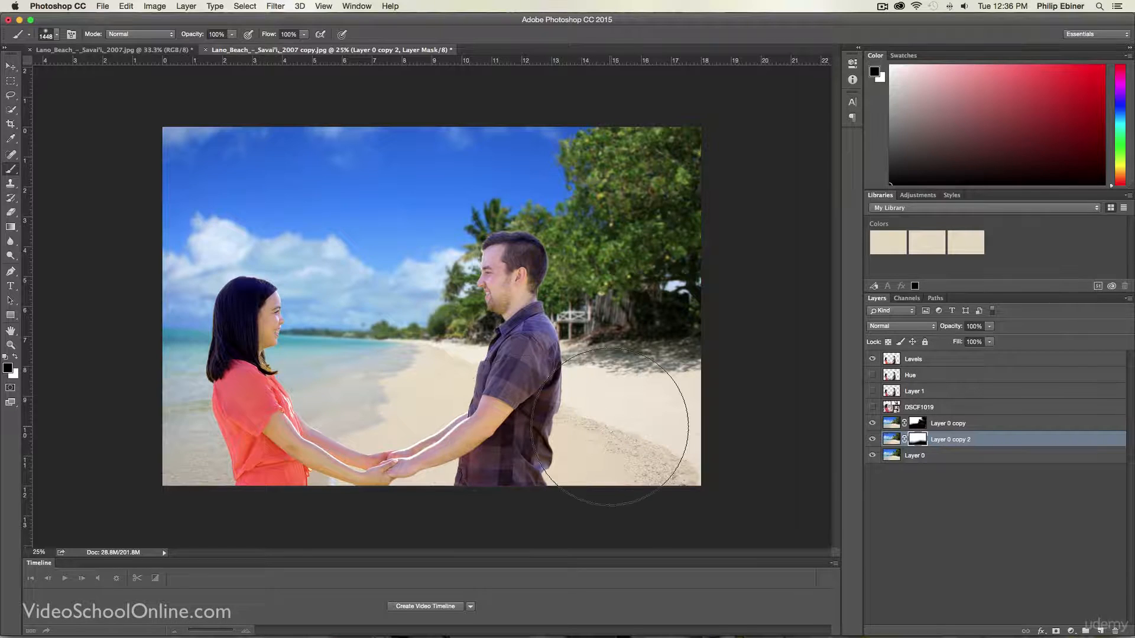
mouse_move(638, 292)
mouse_down()
mouse_move(663, 285)
mouse_move(617, 383)
mouse_move(663, 222)
mouse_move(677, 212)
mouse_move(655, 166)
mouse_up()
drag(643, 263, 603, 263)
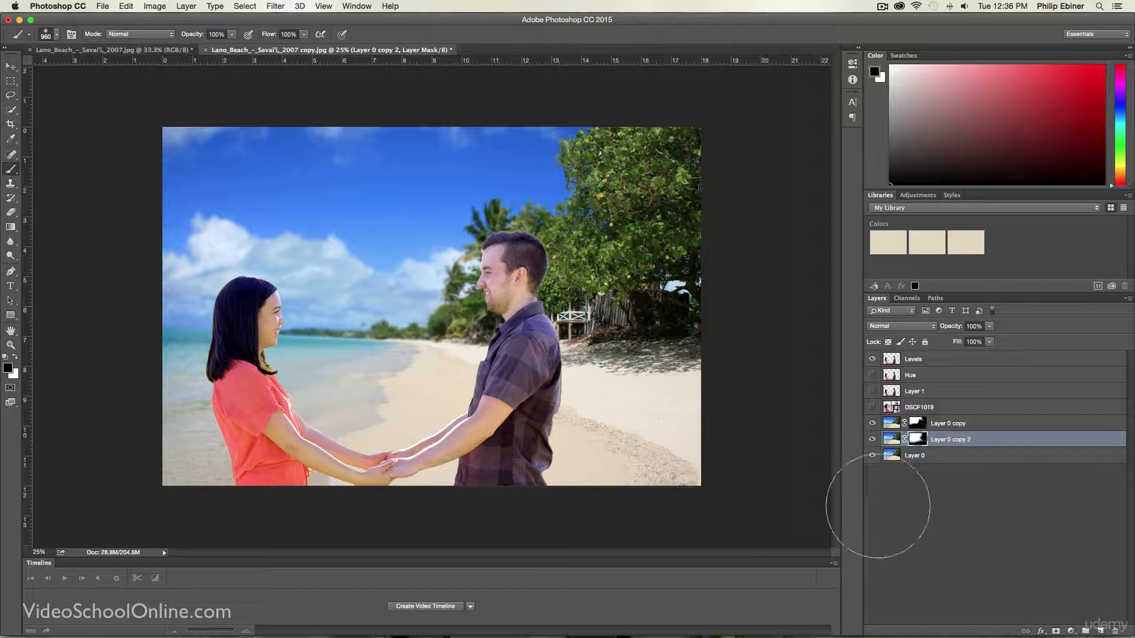
Paint white on the mask of Layer 0 copy 2 over the trees behind the man, restore black as foreground colour, and deselect the layer.
click(15, 357)
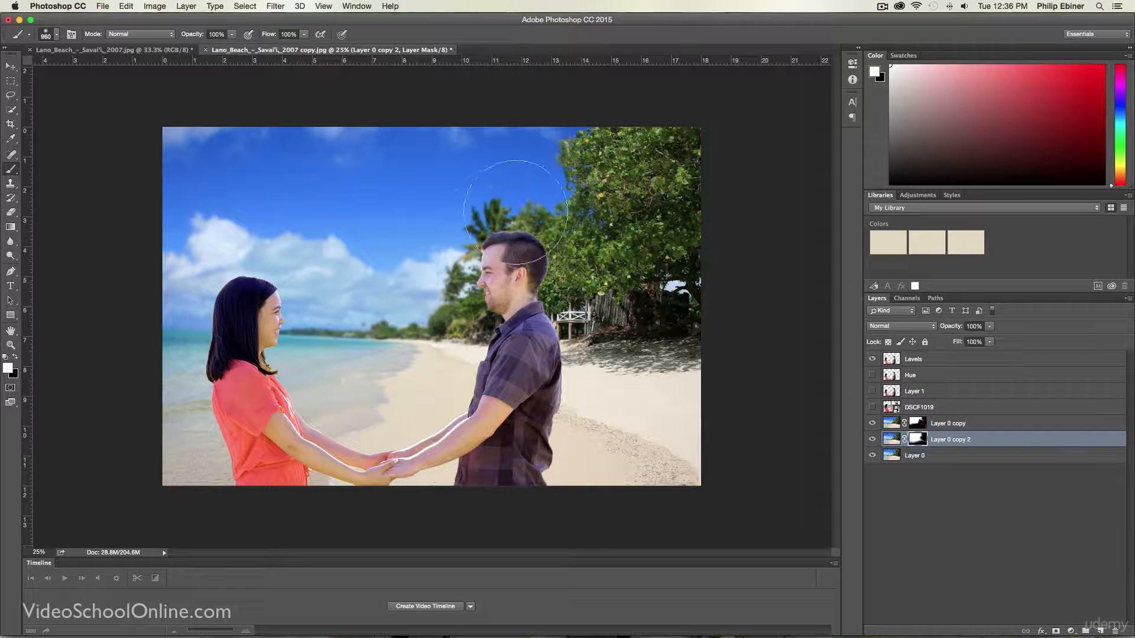
mouse_move(439, 240)
mouse_down()
mouse_move(550, 169)
mouse_move(578, 164)
mouse_move(532, 139)
mouse_move(506, 199)
mouse_up()
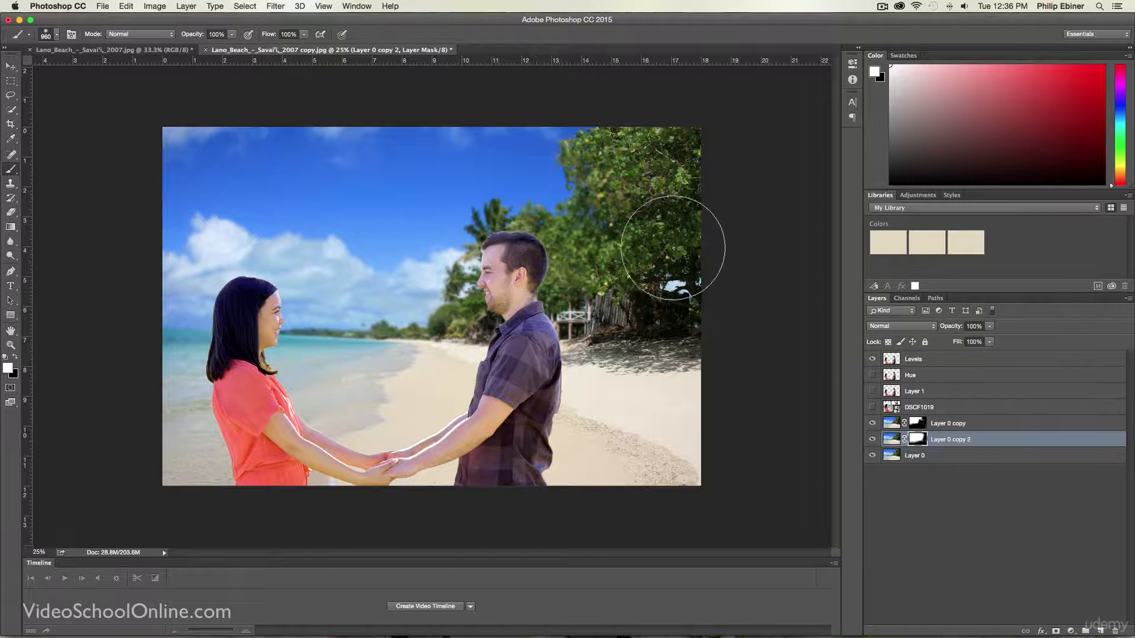
click(15, 357)
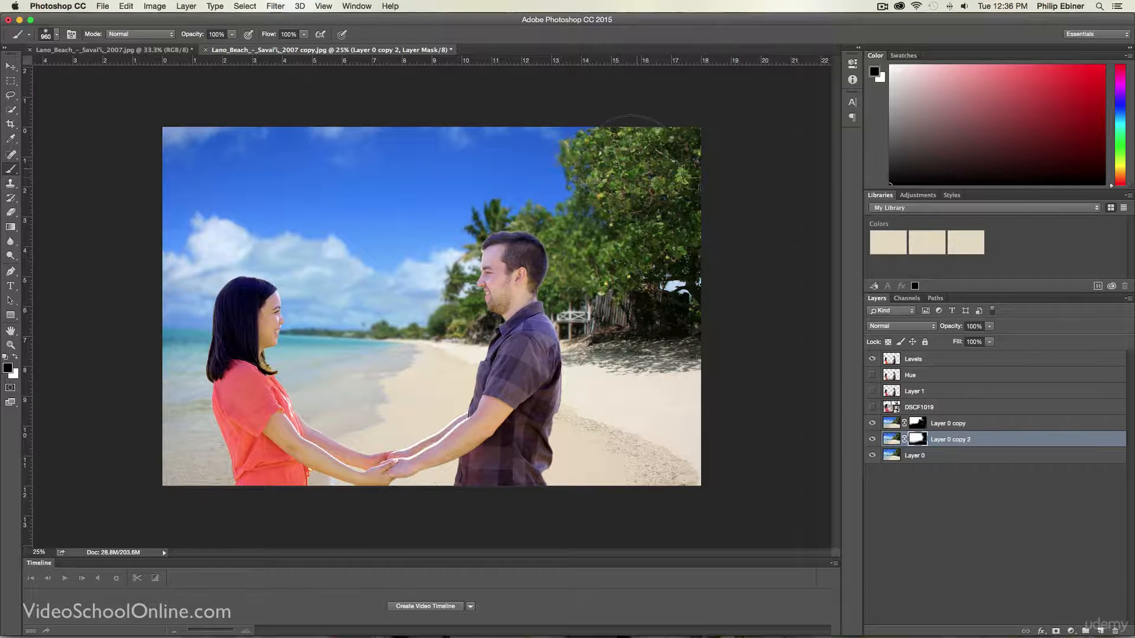
key(v)
click(759, 358)
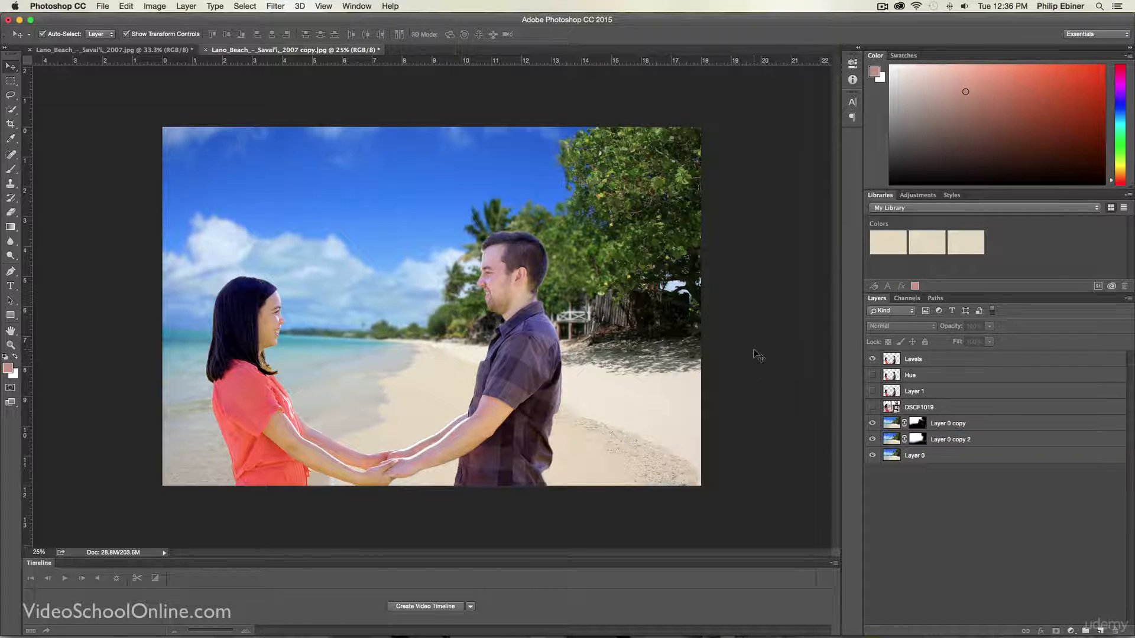
Compare the working copy with the finished beach composite, then examine the working copy at 33.3% zoom.
click(136, 50)
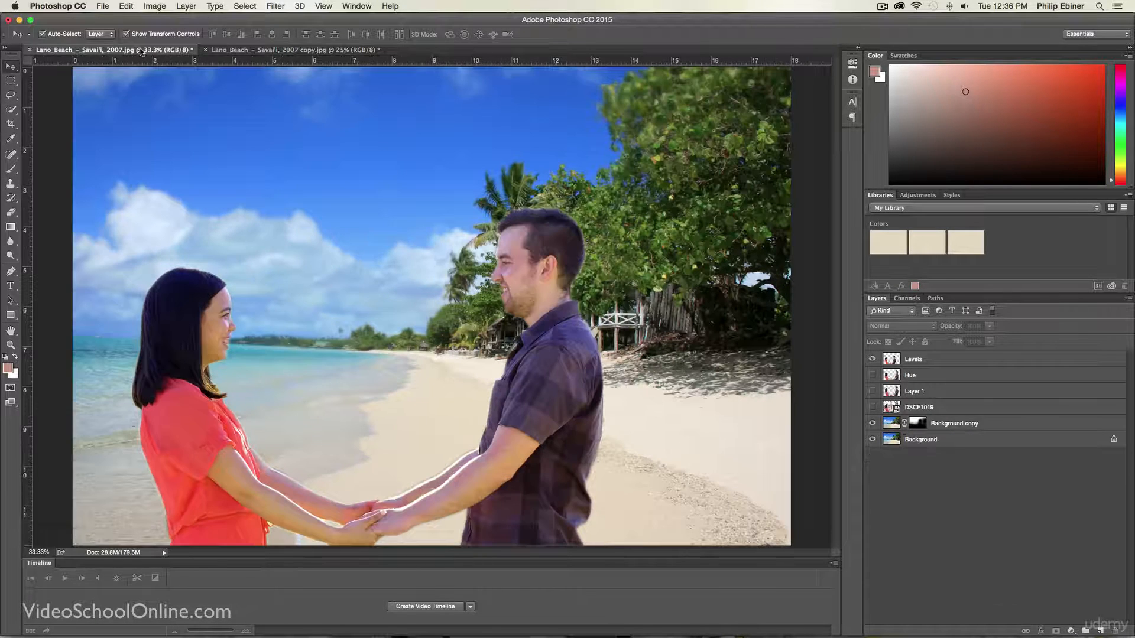
click(324, 50)
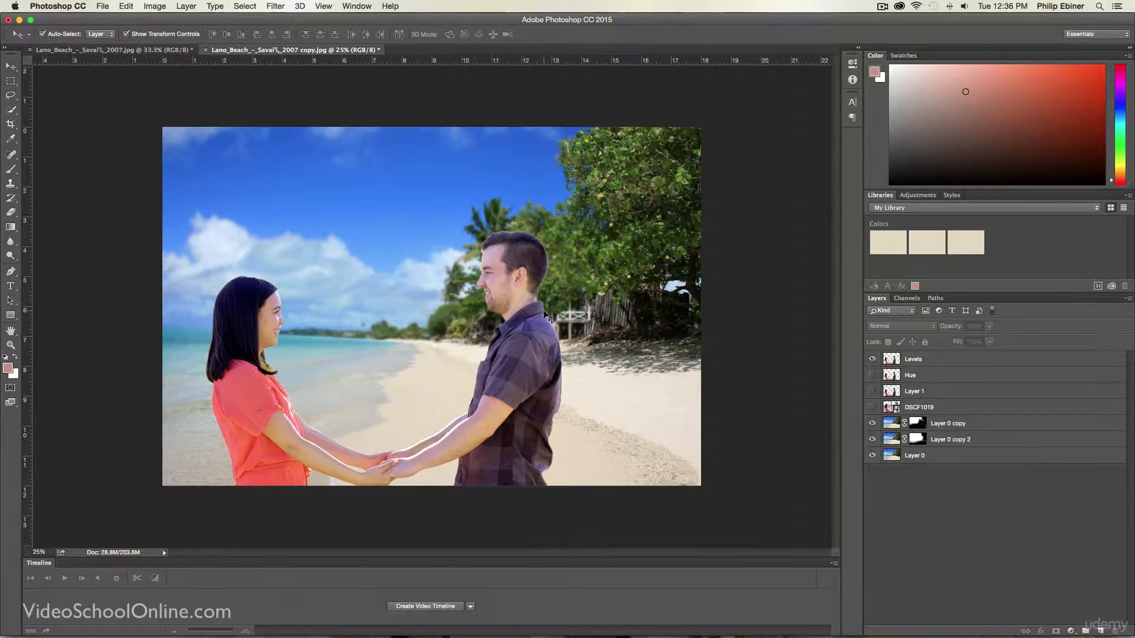
key(z)
click(542, 304)
key(v)
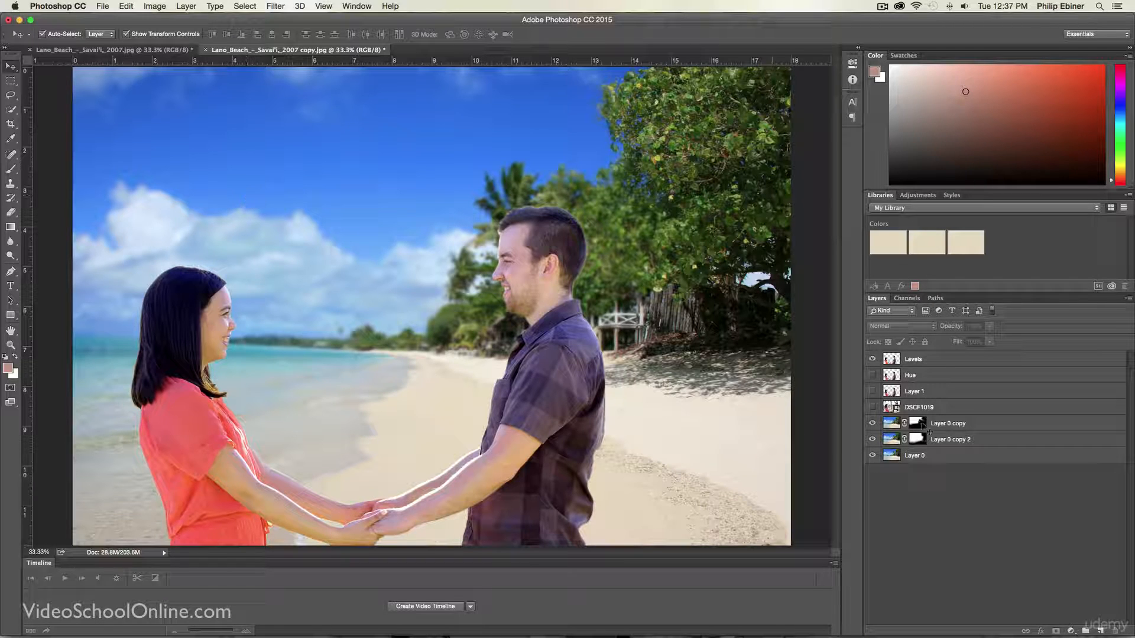
Duplicate the Levels layer, hide the original, and rename the copy Burn Dodge.
click(914, 360)
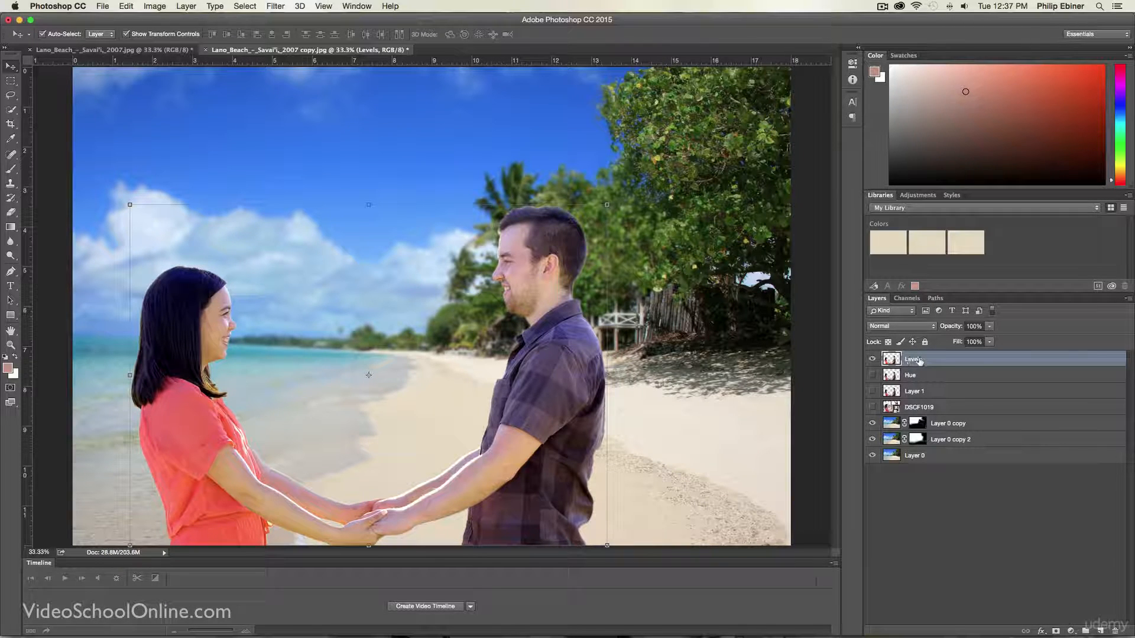
drag(919, 361, 1101, 630)
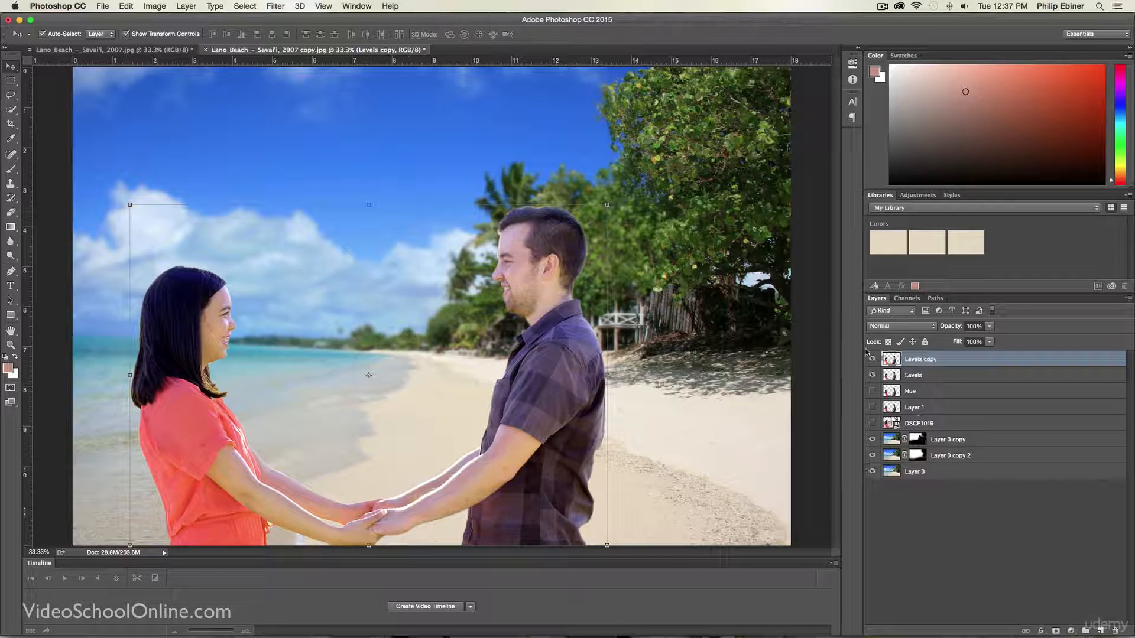
click(873, 376)
double_click(929, 359)
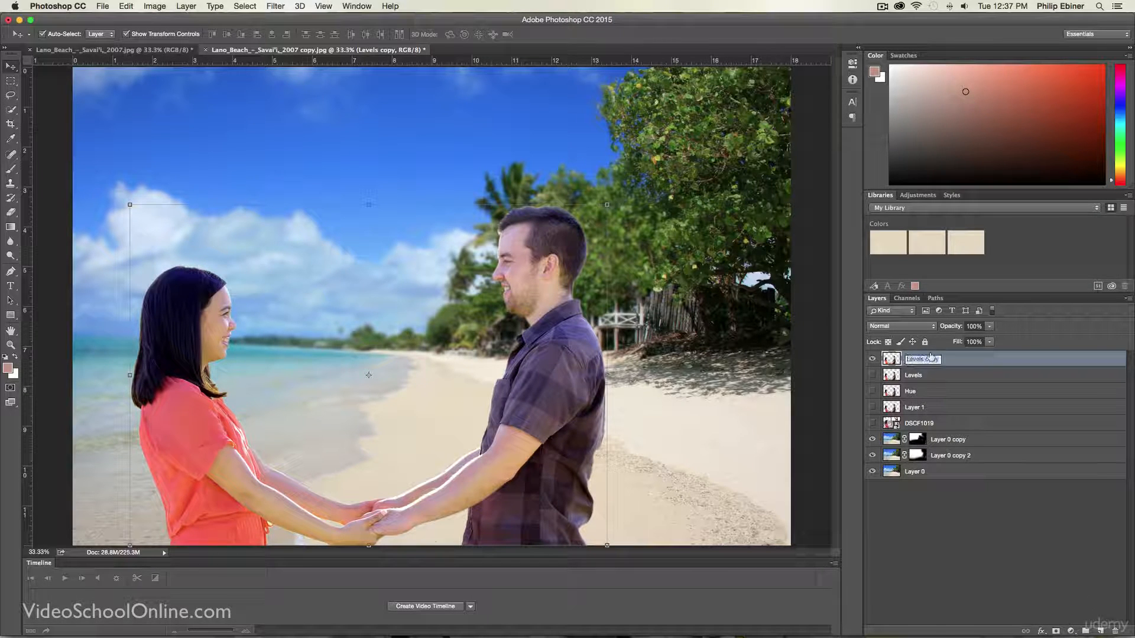
text(Burn Dodge)
key(Return)
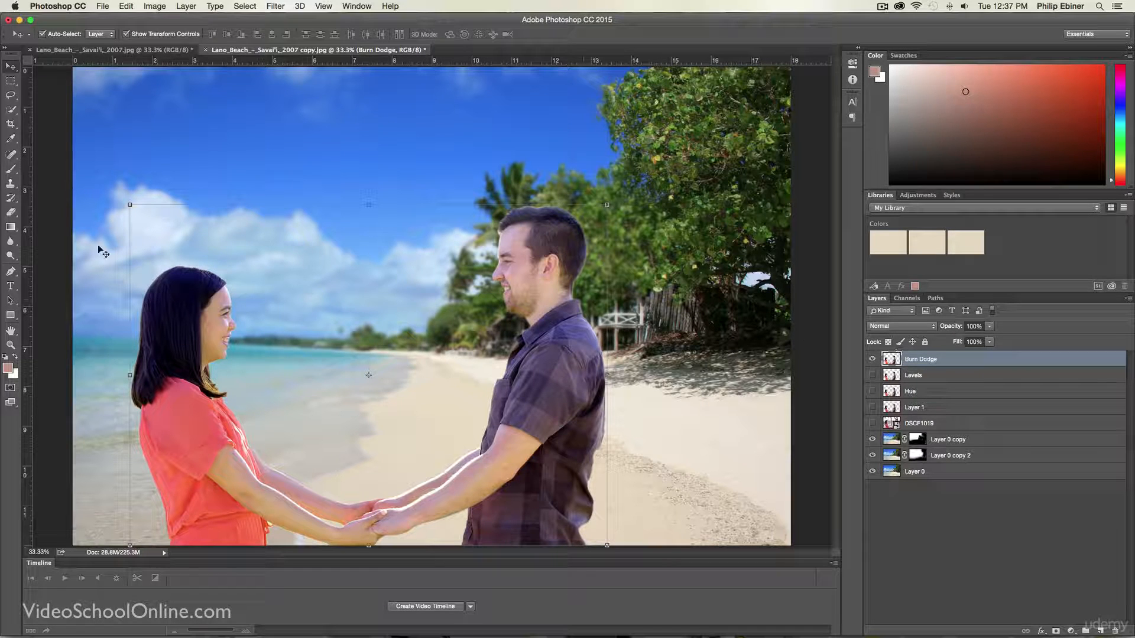
Undo the trial stroke, then burn the midtones of the woman's arm and the man's back at 52% exposure with a 334 px brush.
click(8, 256)
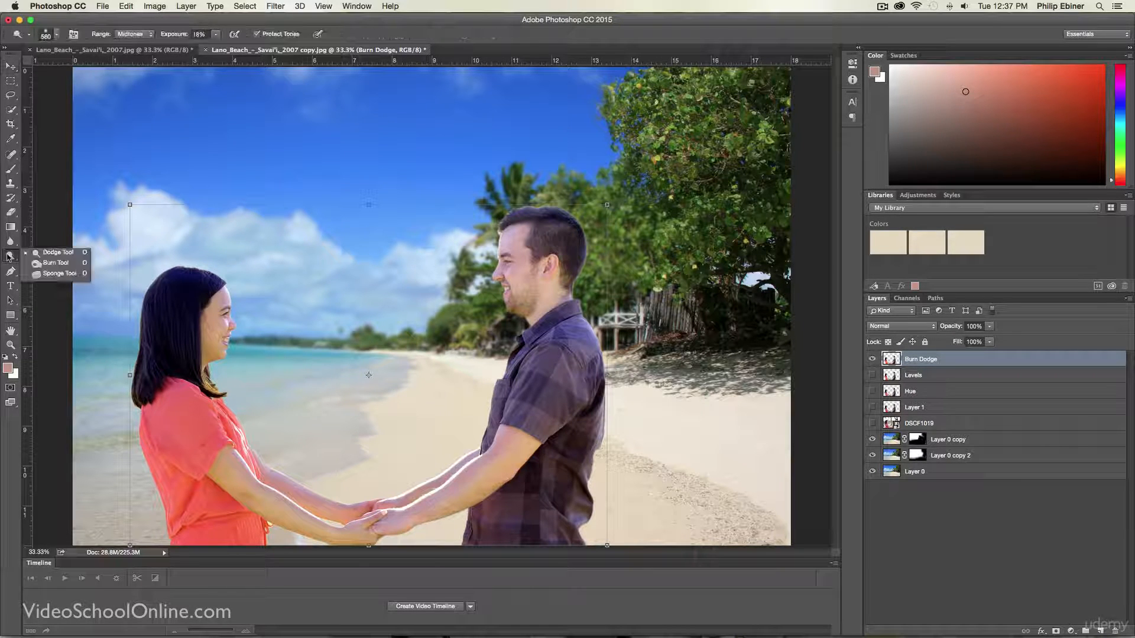
click(55, 253)
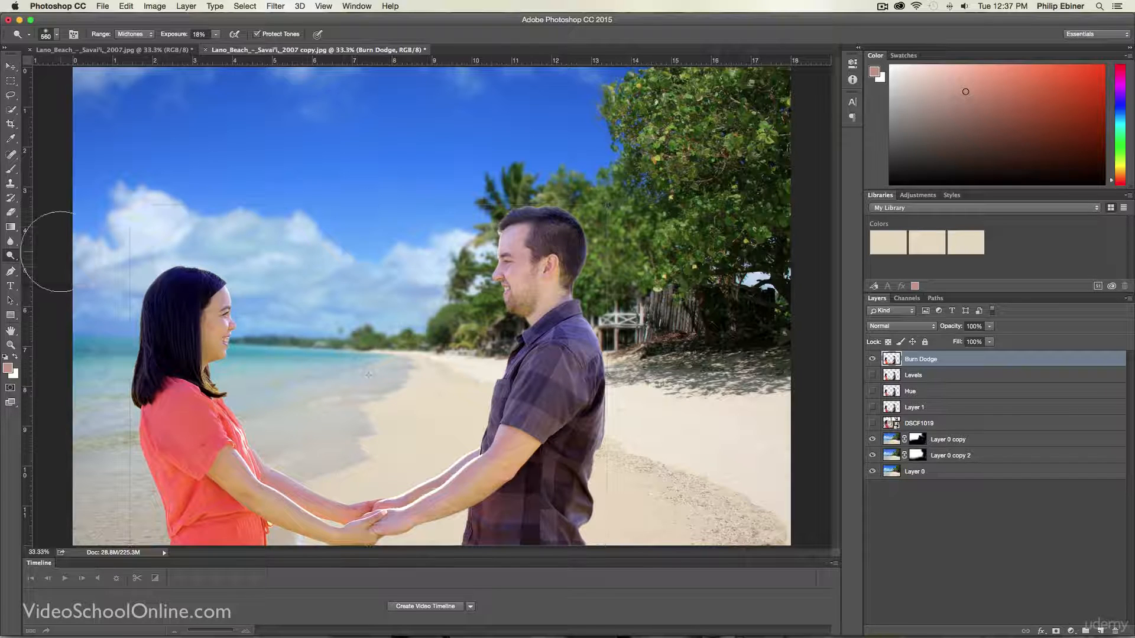
click(17, 258)
click(55, 268)
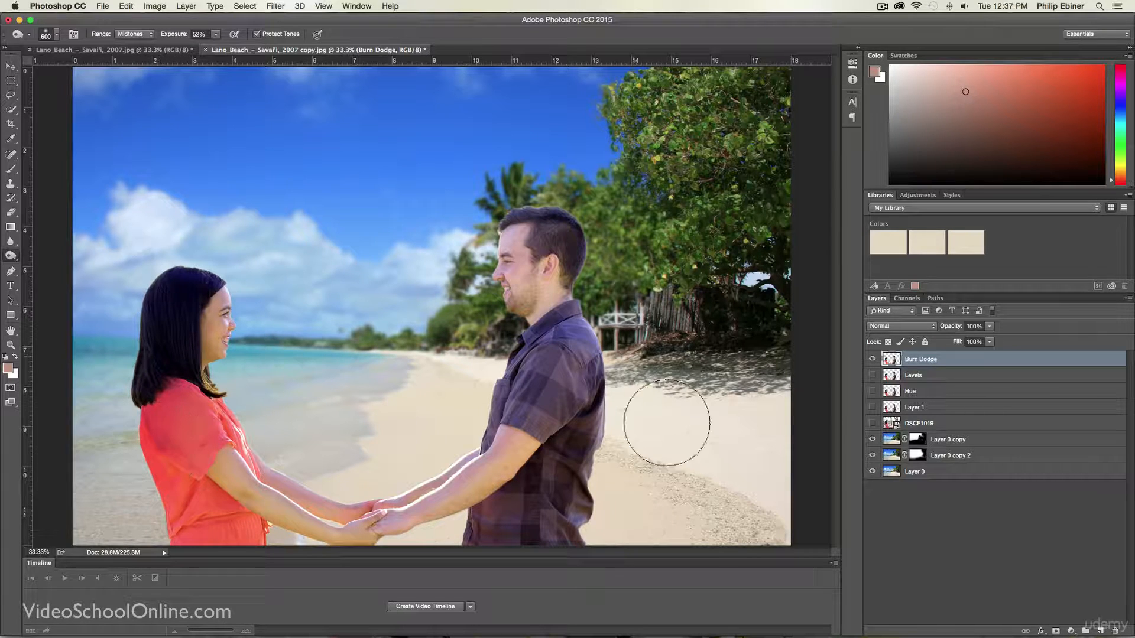
key(super+z)
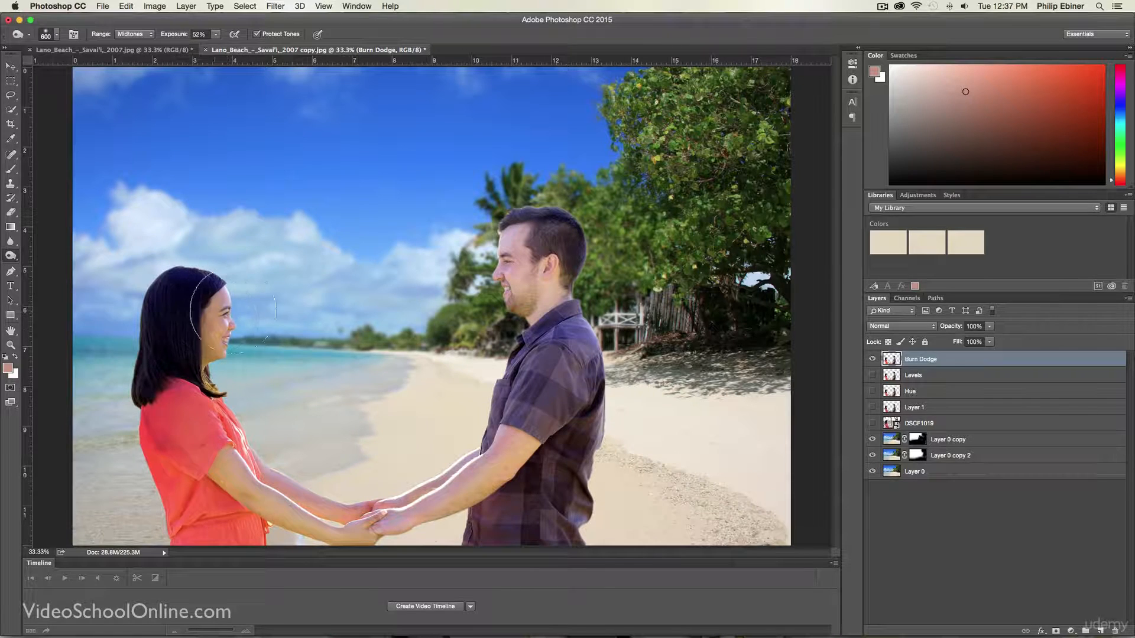
drag(254, 425, 228, 425)
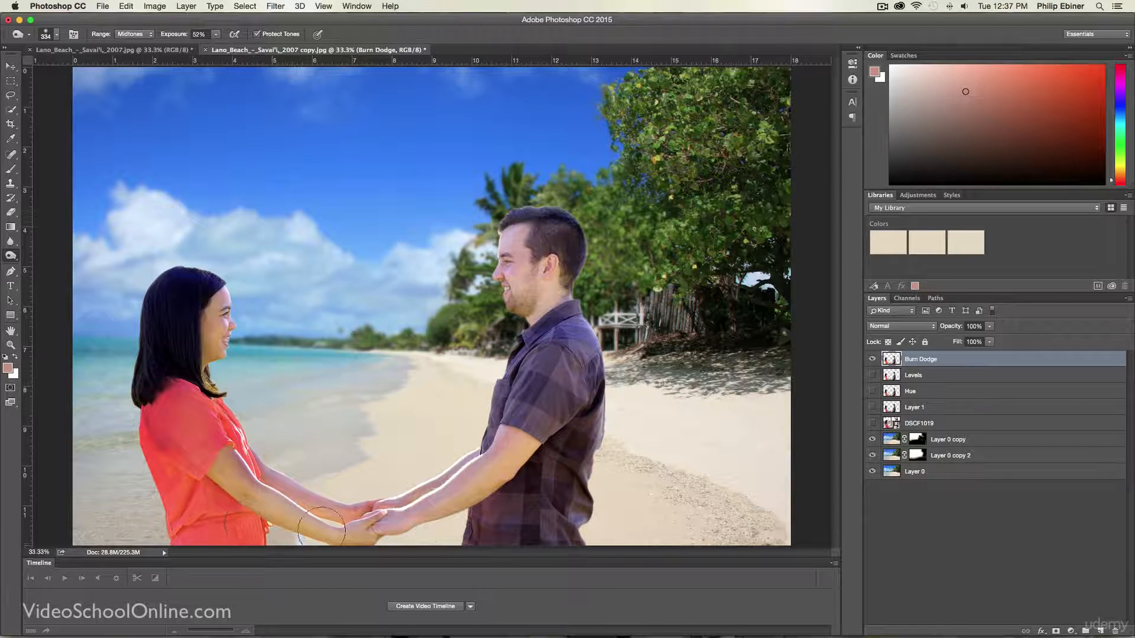
mouse_move(597, 345)
mouse_down()
mouse_move(605, 448)
mouse_move(584, 562)
mouse_up()
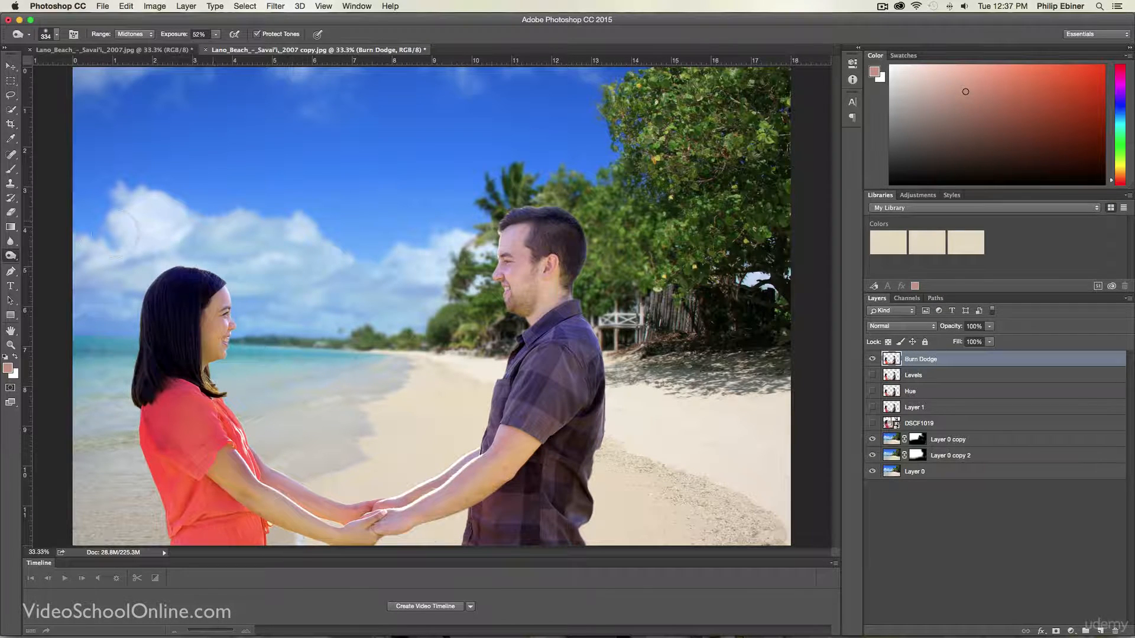
Dodge the couple's midtones at 18% exposure with a 560 px brush and deselect the Burn Dodge layer.
click(11, 256)
click(56, 253)
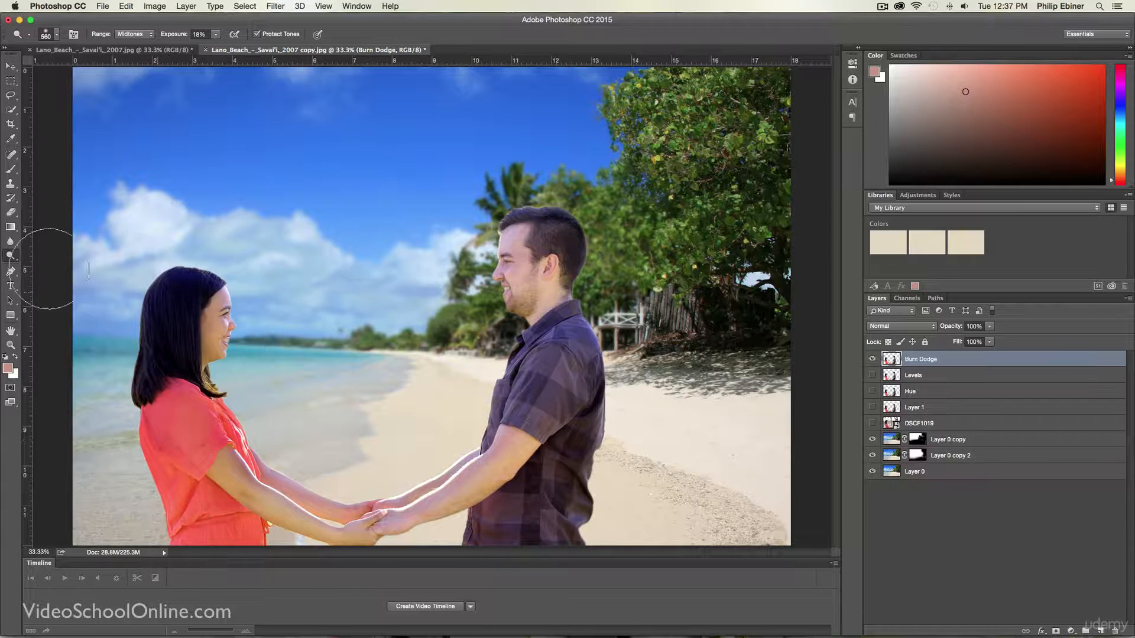
click(11, 256)
click(53, 253)
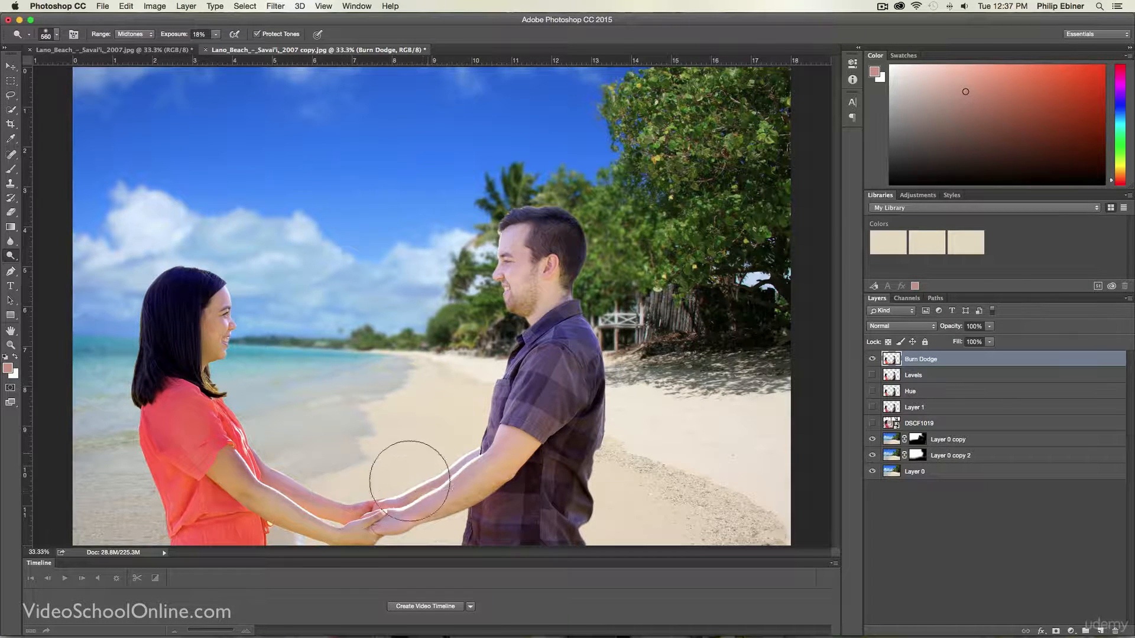
key(v)
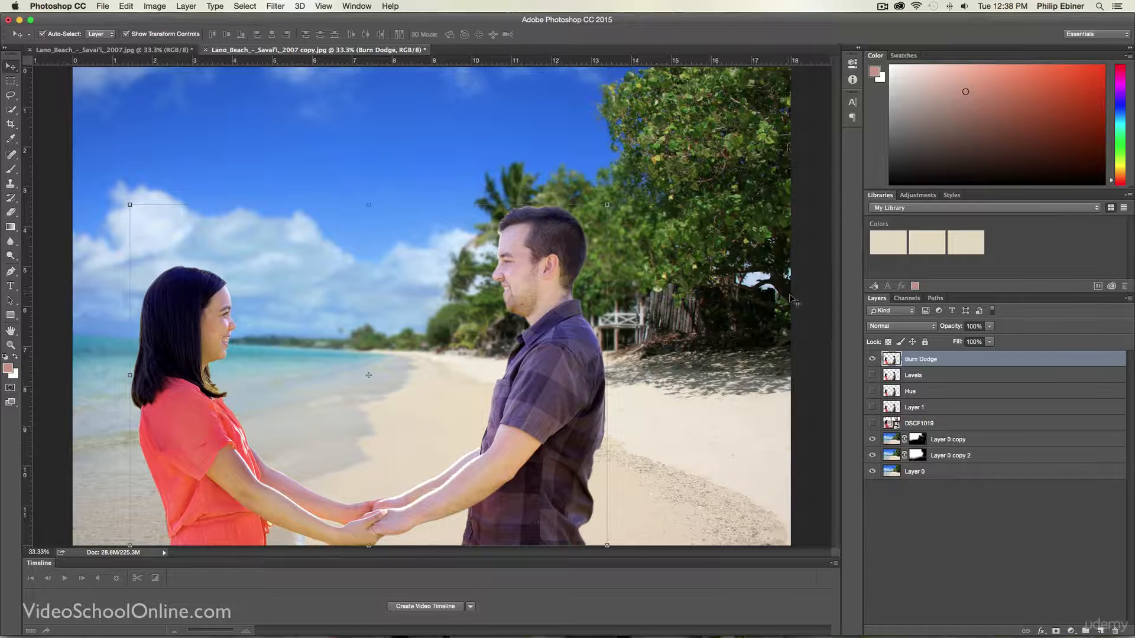
click(813, 292)
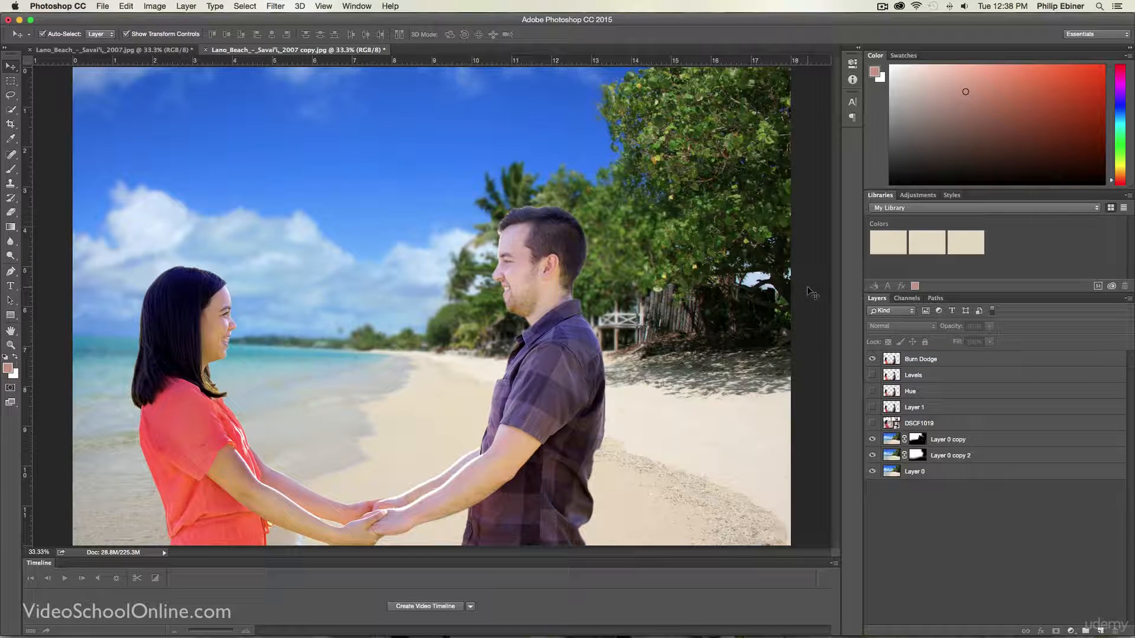